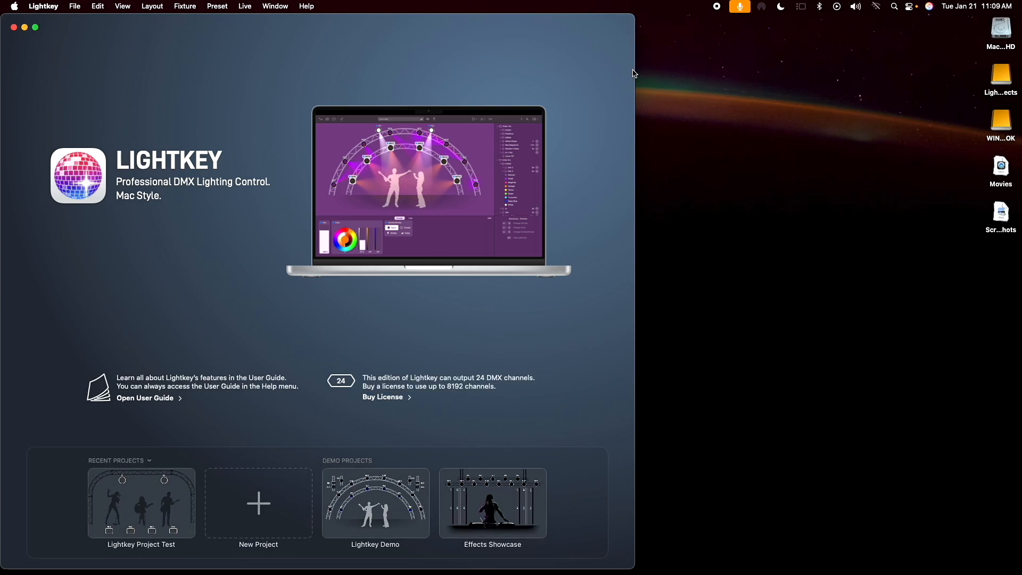
Enlarge the welcome window, start a new project and choose the Lightkey Projects drive as the save location.
left_click_drag(635, 70, 1021, 90)
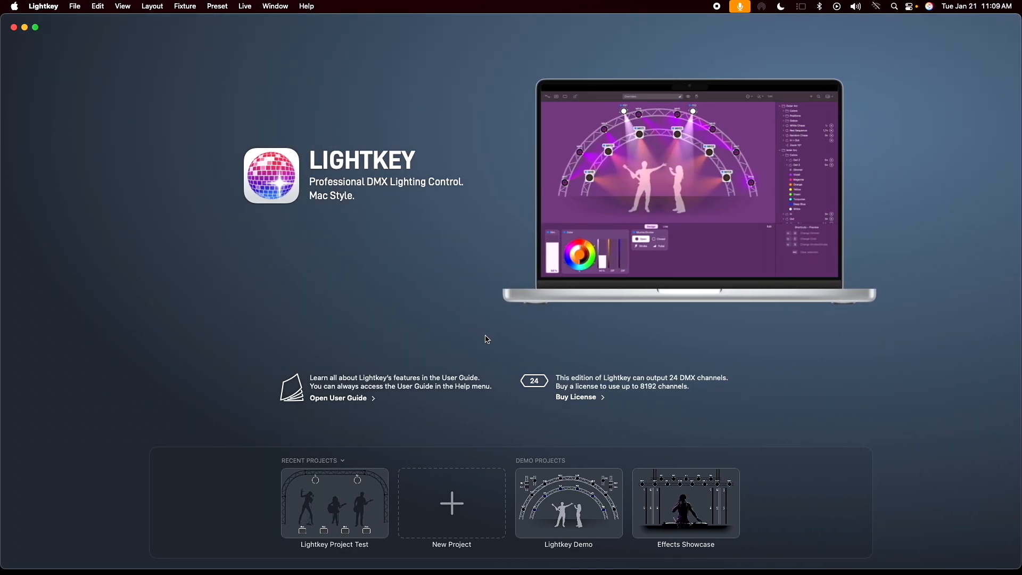
left_click(467, 512)
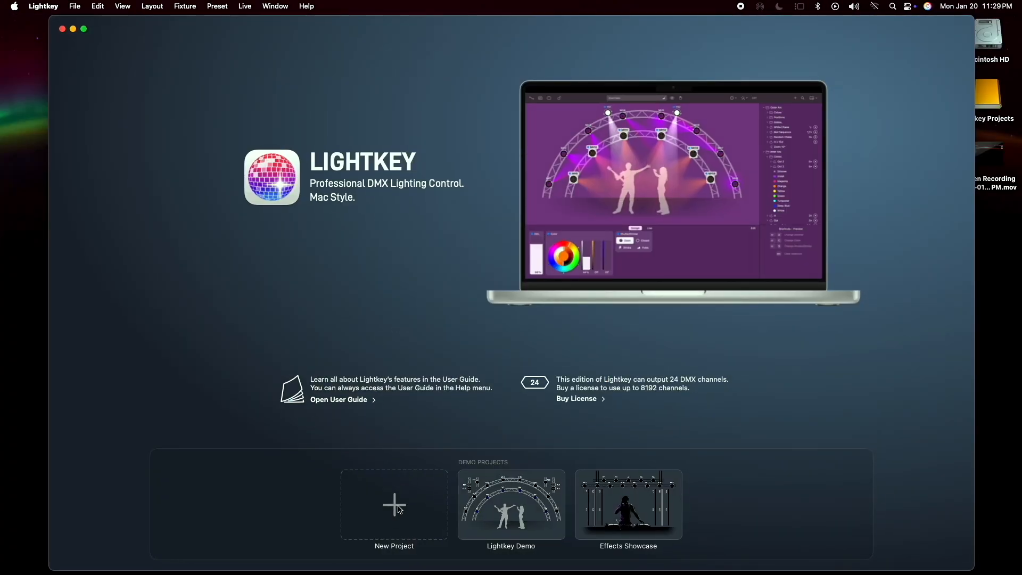
left_click(400, 509)
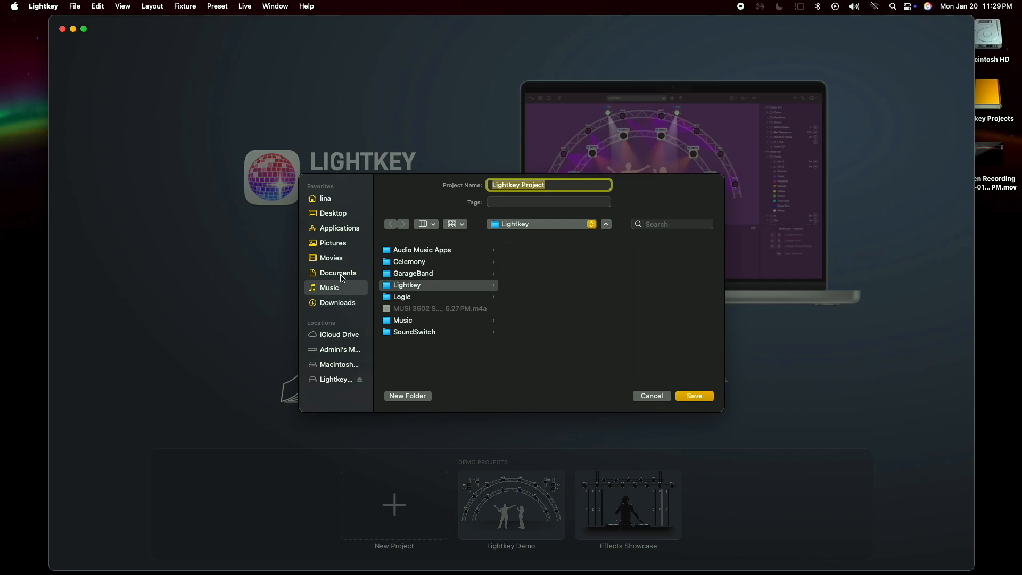
left_click(338, 380)
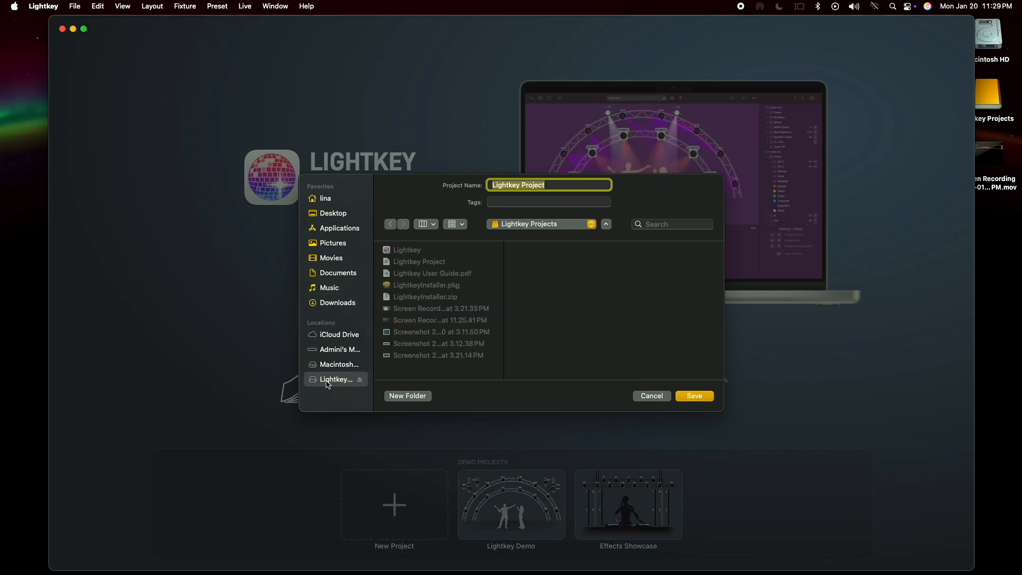
Create a folder on the drive named "Test project" followed by the owner's first name.
left_click(408, 396)
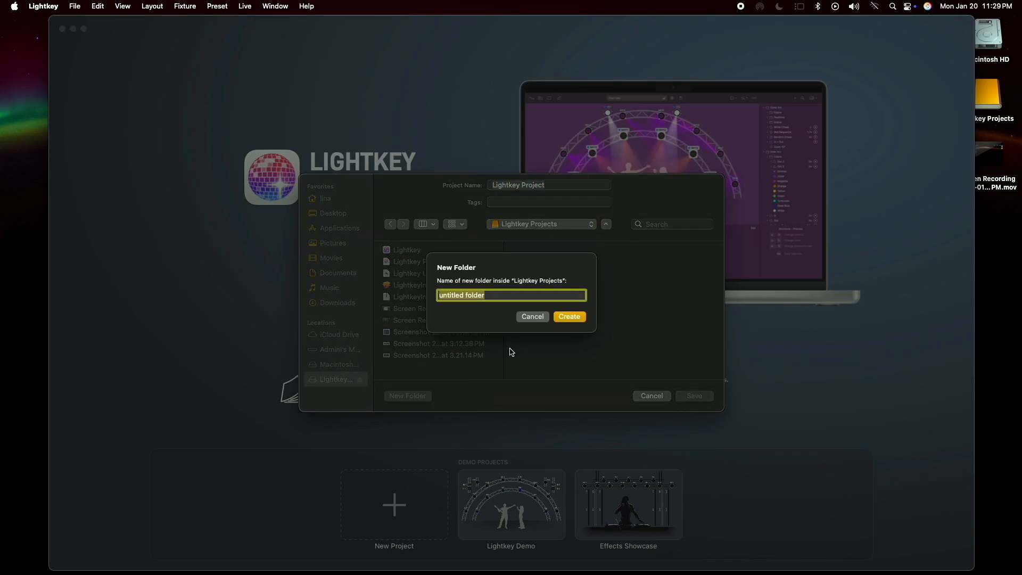
type("Tr")
key("BackSpace")
type("est")
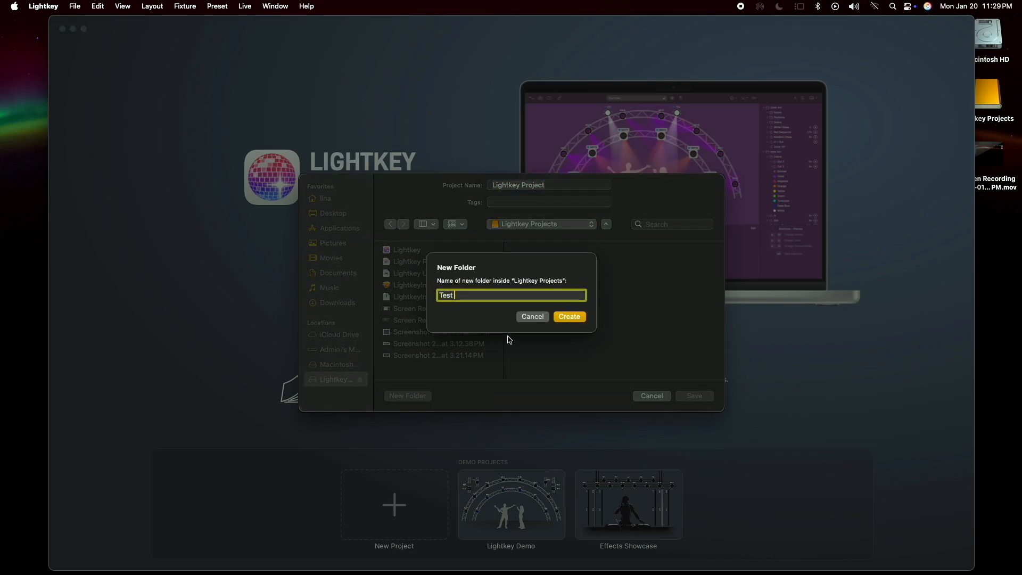
type(" project lina")
key("Return")
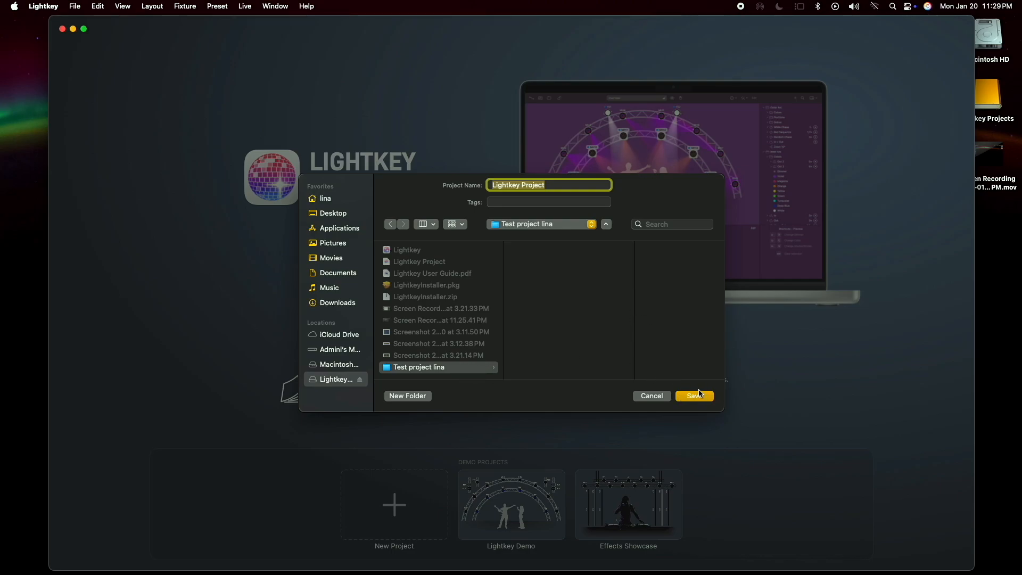
Save the project as Lightkey Project Test and set it to No DMX Output.
left_click(556, 185)
left_click(702, 394)
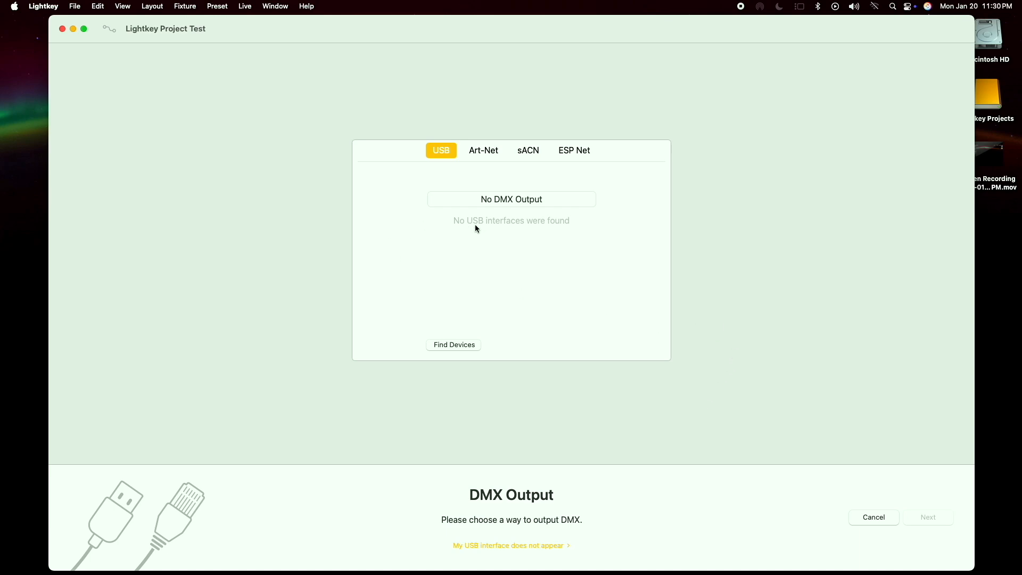
left_click(530, 200)
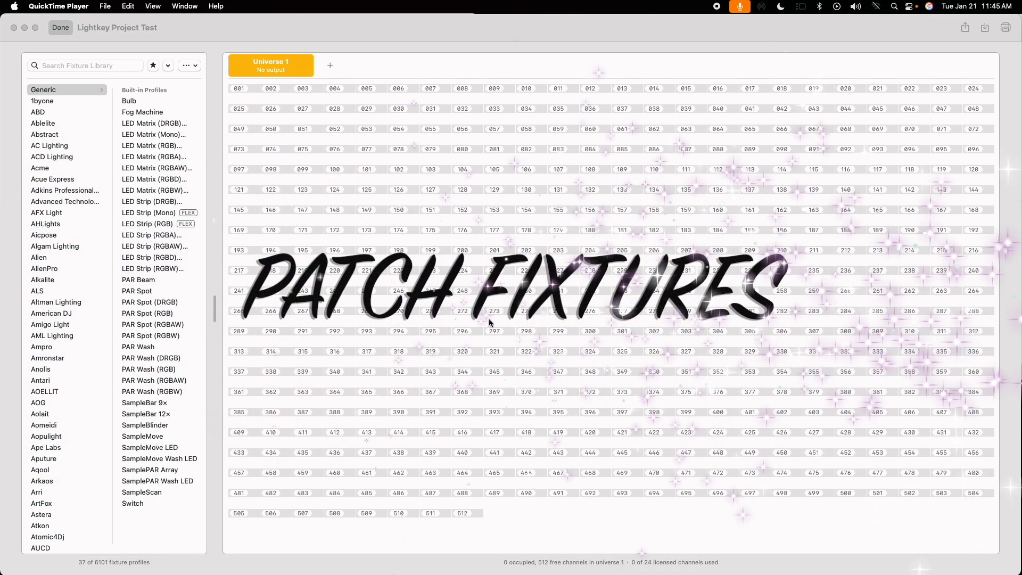
Examine the output settings of Universe 1.
left_click(213, 30)
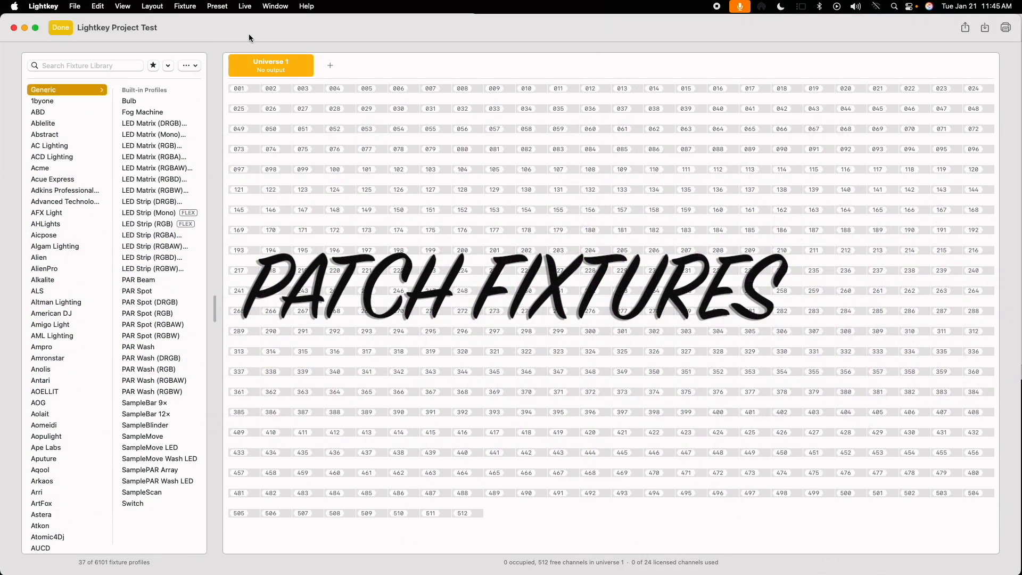
left_click(309, 63)
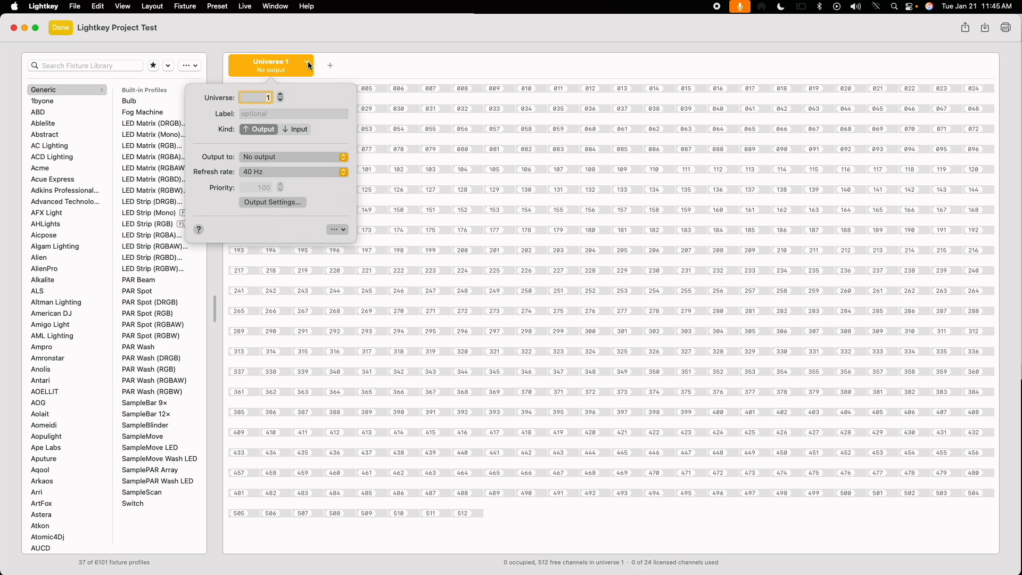
left_click(308, 63)
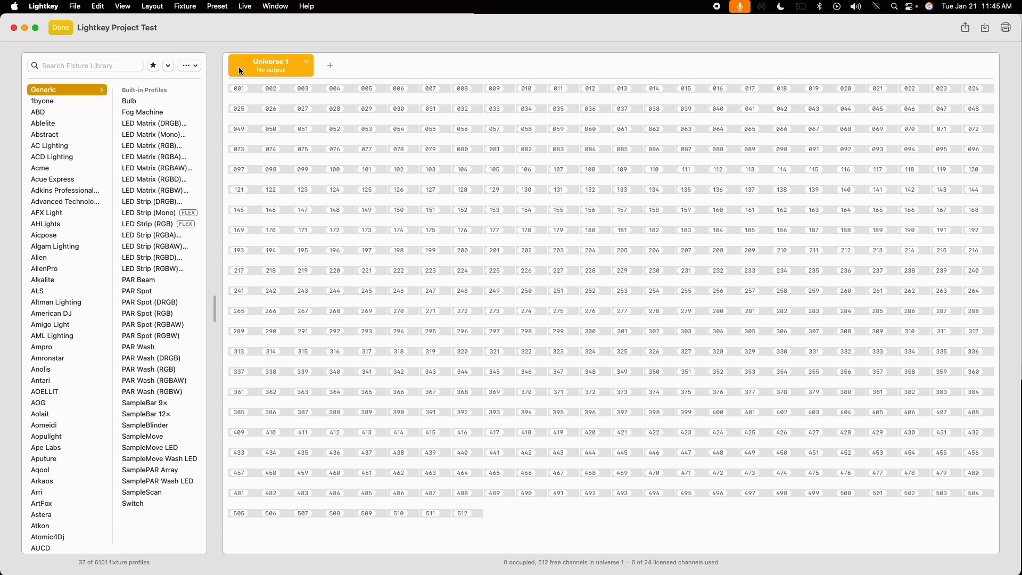
Narrow the window to uncover the stage lighting fixture chart and search the fixture library for LM30.
left_click_drag(2, 49, 359, 86)
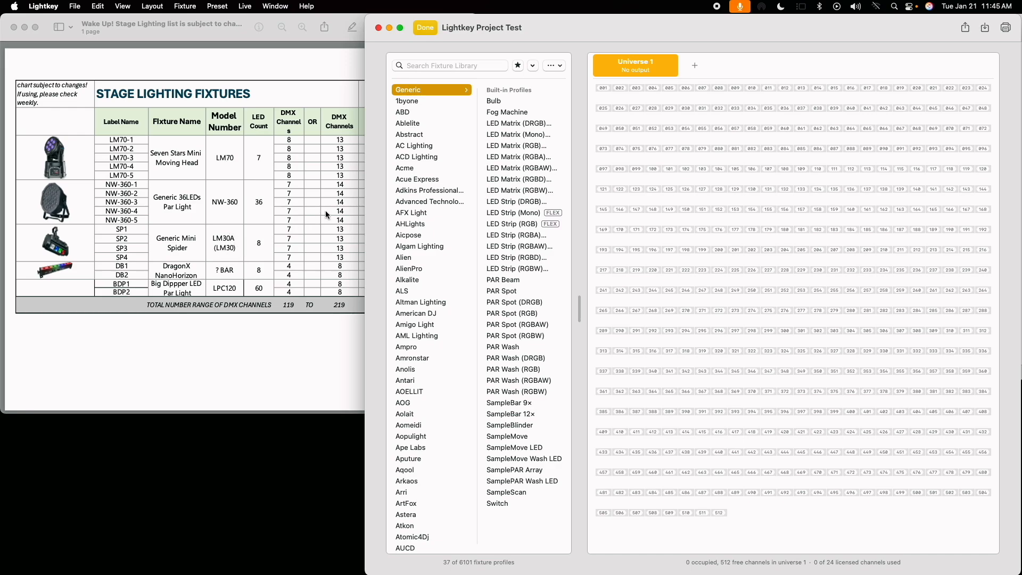
left_click(472, 66)
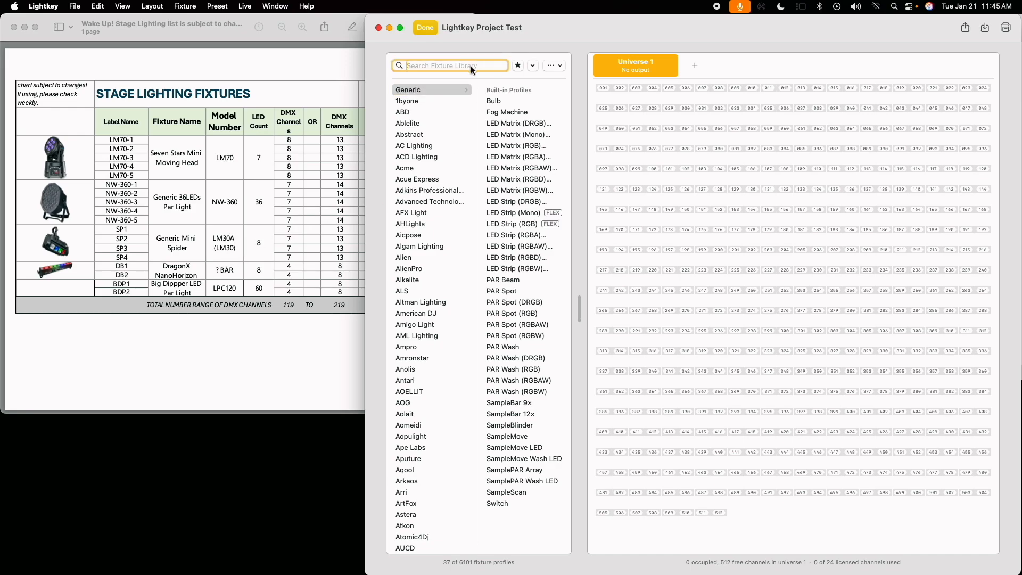
type("LM30")
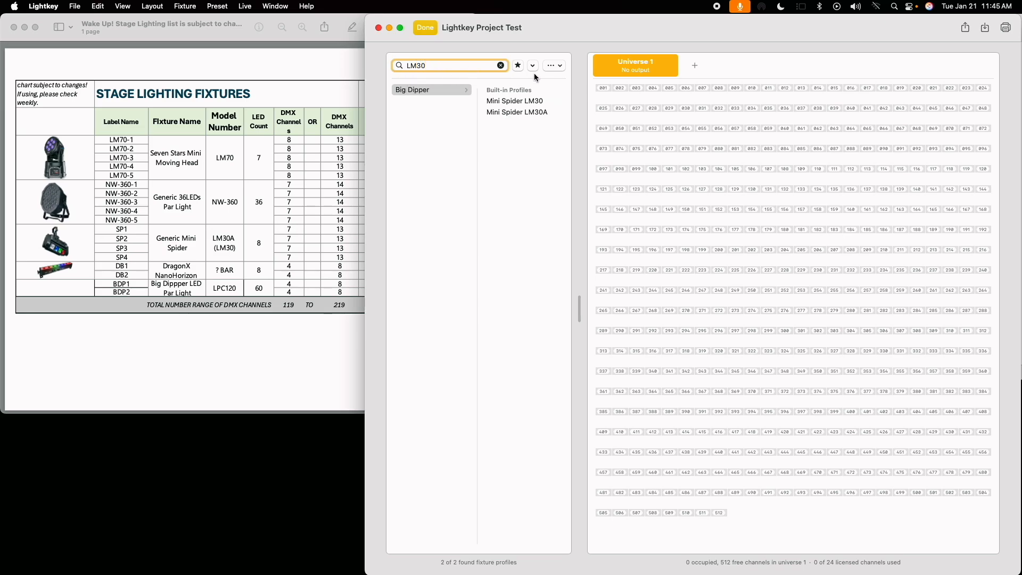
Compare the Mini Spider LM30 and LM30A profiles and open the patching settings for the Mini Spider LM30.
left_click(519, 101)
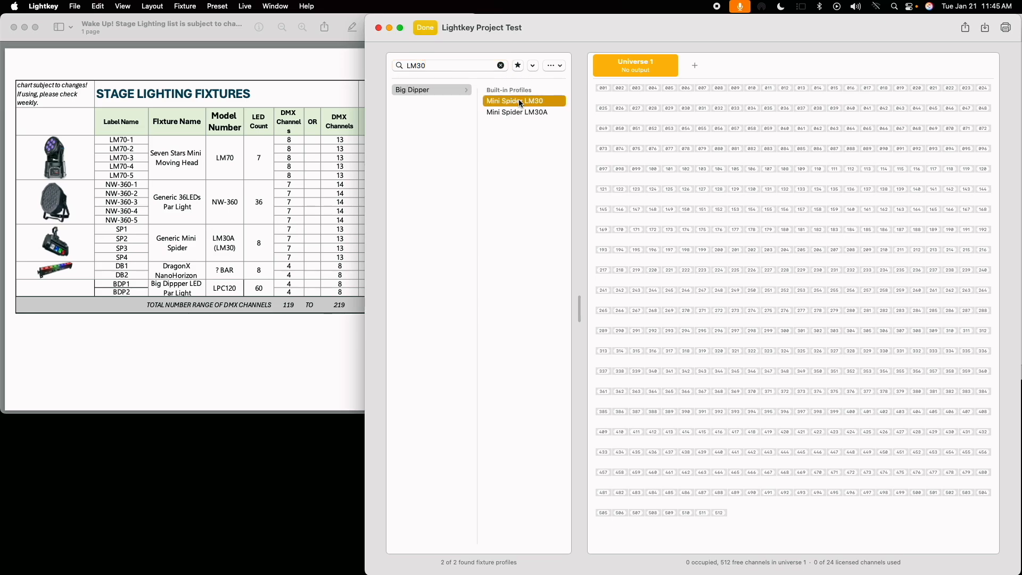
left_click(522, 112)
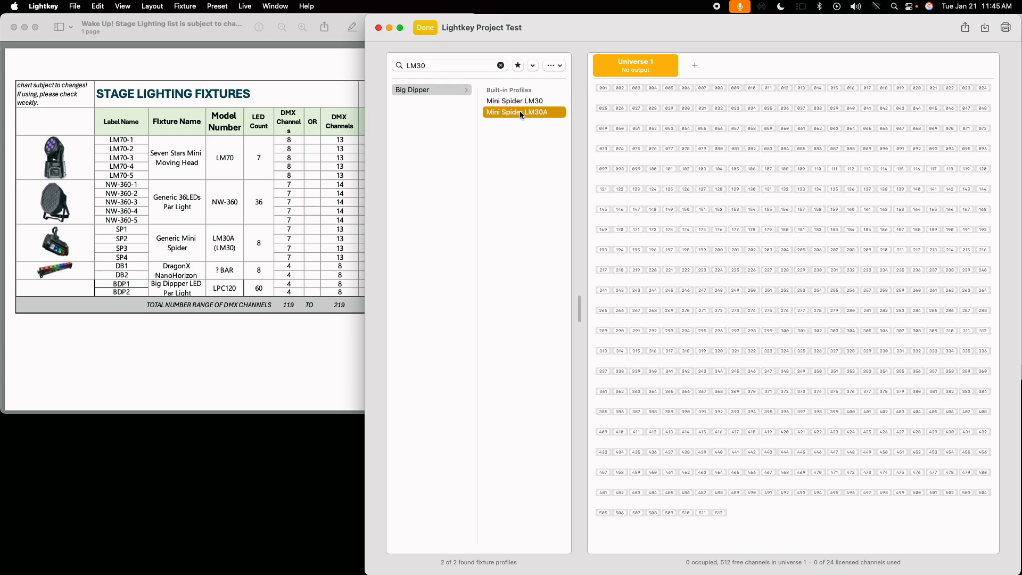
left_click(522, 102)
left_click(519, 112)
left_click(520, 101)
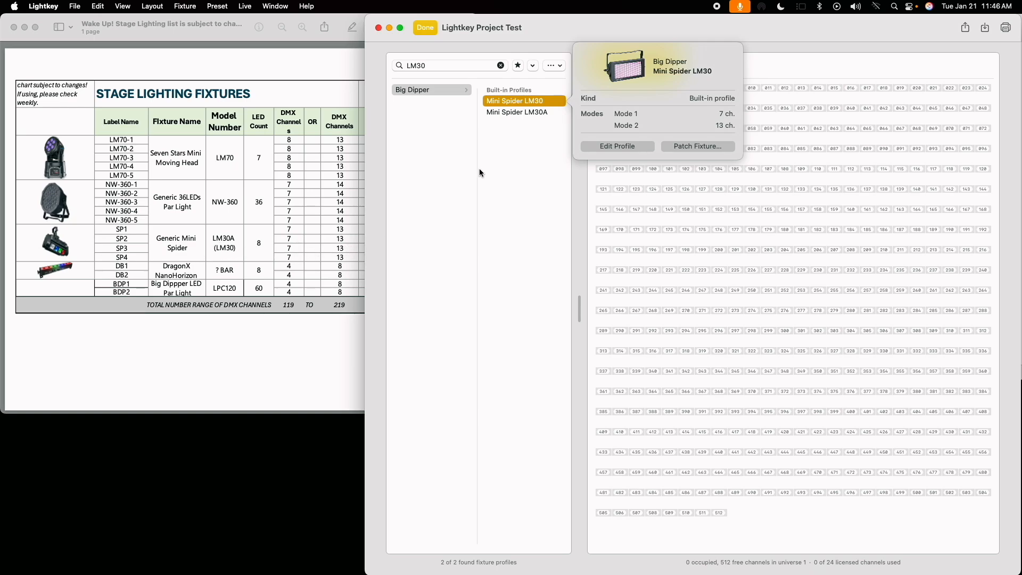
left_click(704, 146)
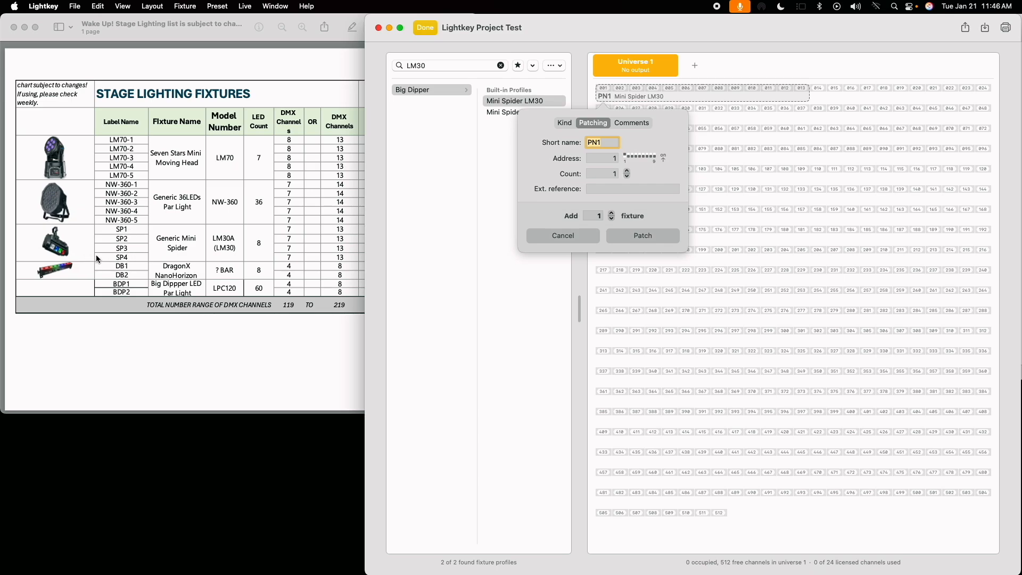
left_click(627, 171)
left_click(627, 170)
left_click(627, 171)
left_click(628, 177)
left_click(629, 176)
left_click(628, 176)
Patch 4 Mini Spider LM30 fixtures into Universe 1 starting at address 1 and dismiss the channel licence notice.
left_click(611, 213)
left_click(612, 213)
left_click(611, 213)
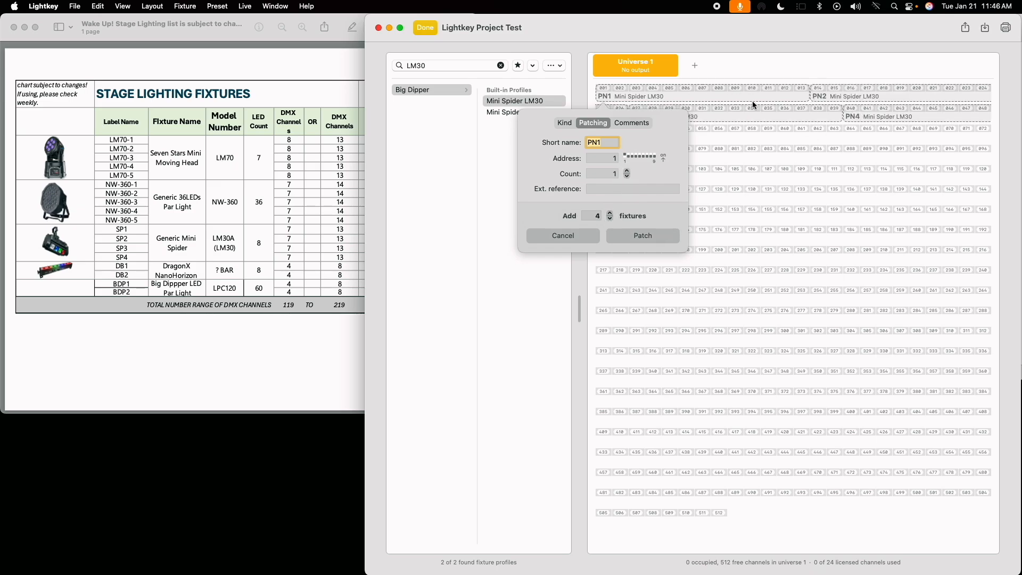
left_click(663, 234)
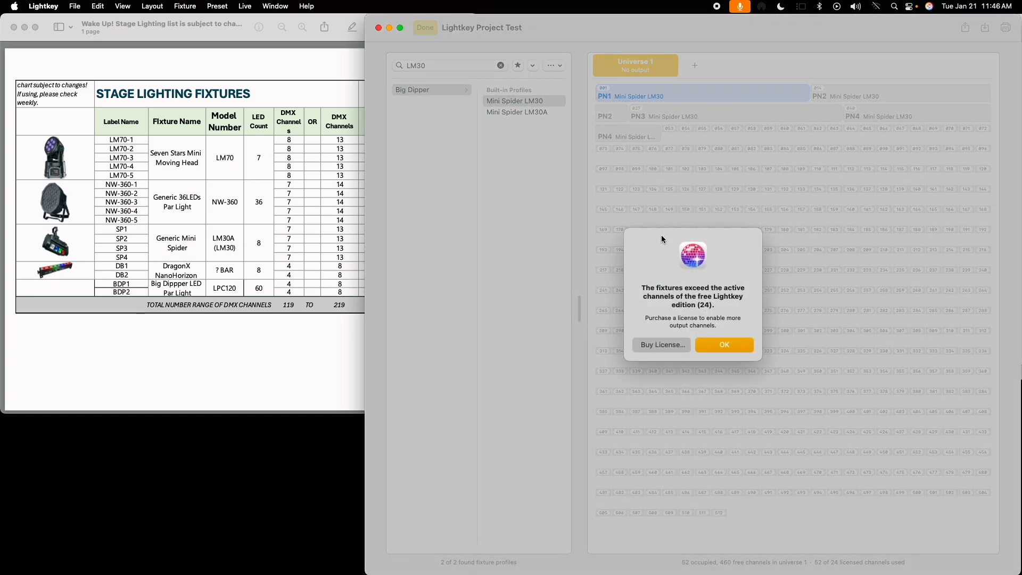
left_click(730, 345)
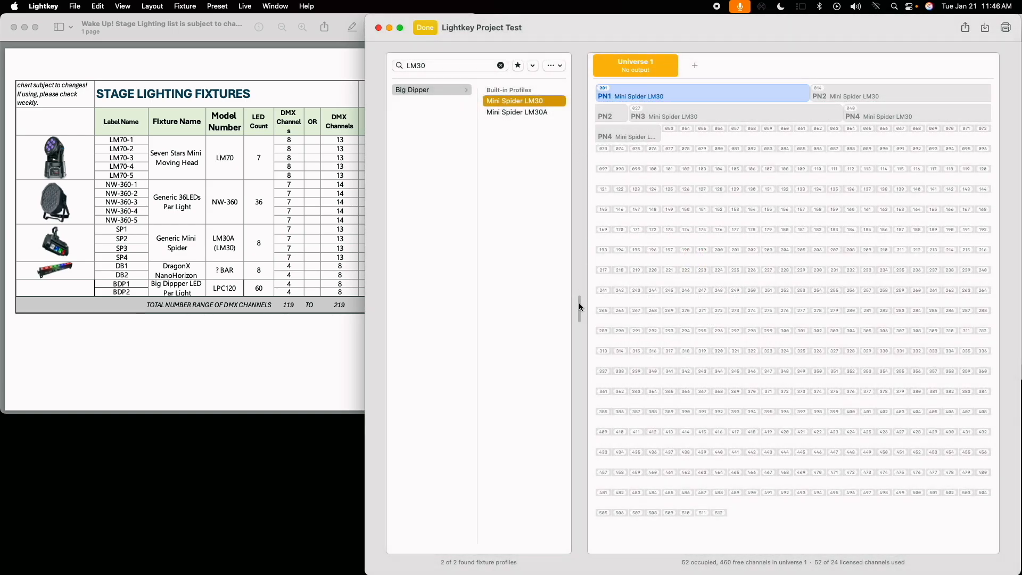
Slightly narrow the fixture library, clear its search and finish patching to reach the preview layout.
mouse_move(578, 307)
left_mouse_down()
mouse_move(493, 303)
mouse_move(702, 306)
mouse_move(488, 301)
mouse_move(568, 299)
left_mouse_up()
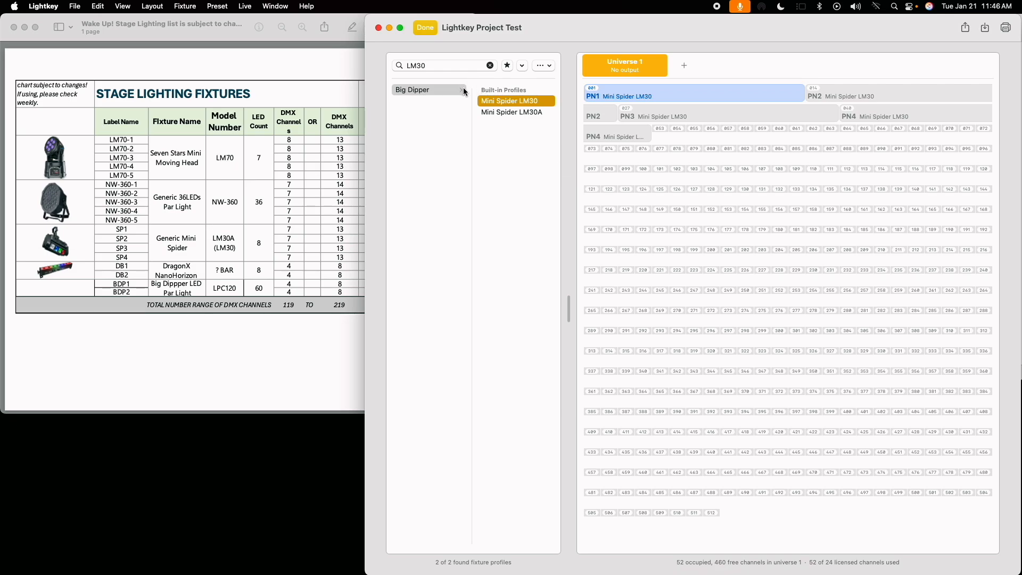
left_click(490, 66)
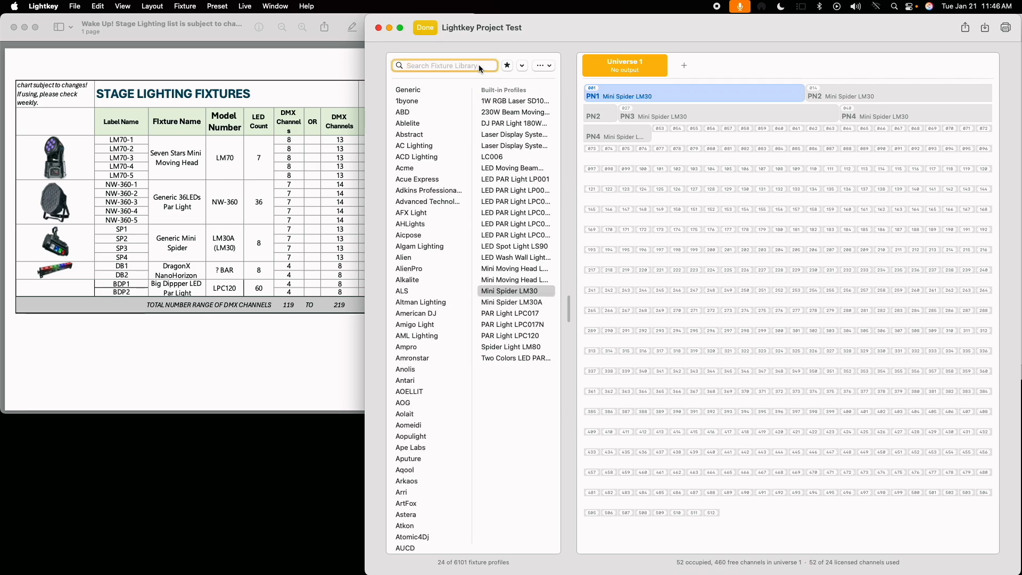
left_click(430, 29)
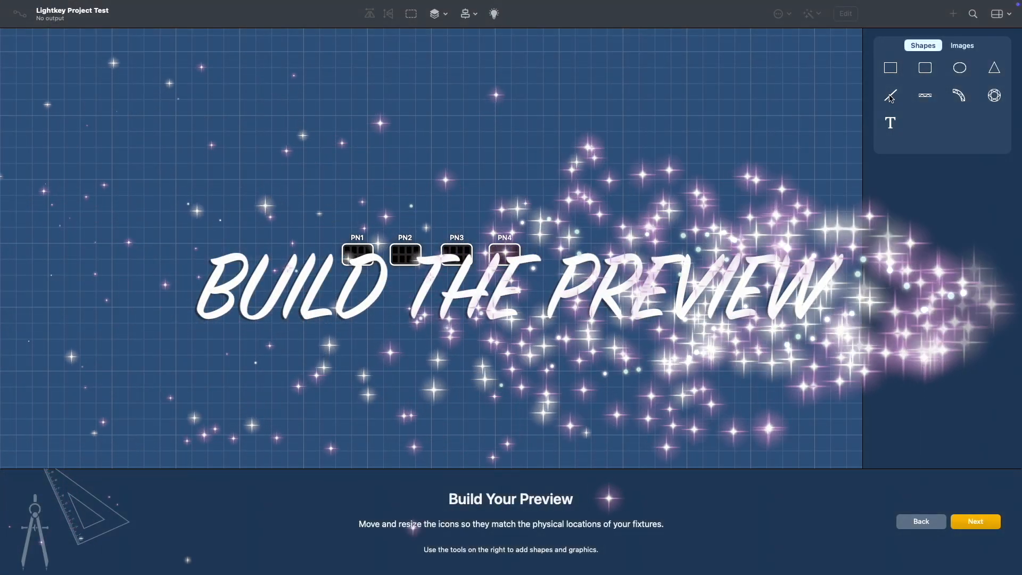
Add a curved truss above and to the right of the fixtures, with two straight trusses joined end to end on its left.
mouse_move(960, 95)
left_mouse_down()
mouse_move(708, 91)
mouse_move(581, 166)
left_mouse_up()
left_click_drag(925, 96, 483, 118)
left_click_drag(927, 101, 339, 122)
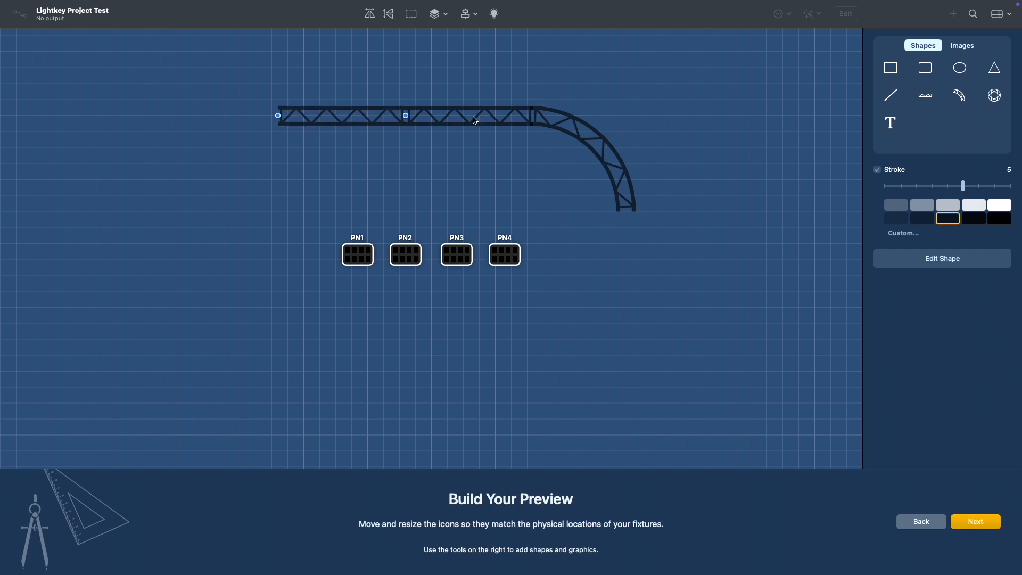
Add a second curved truss, reshape it to bend down to the left and join it to the straight truss's left end.
left_click_drag(959, 94, 229, 188)
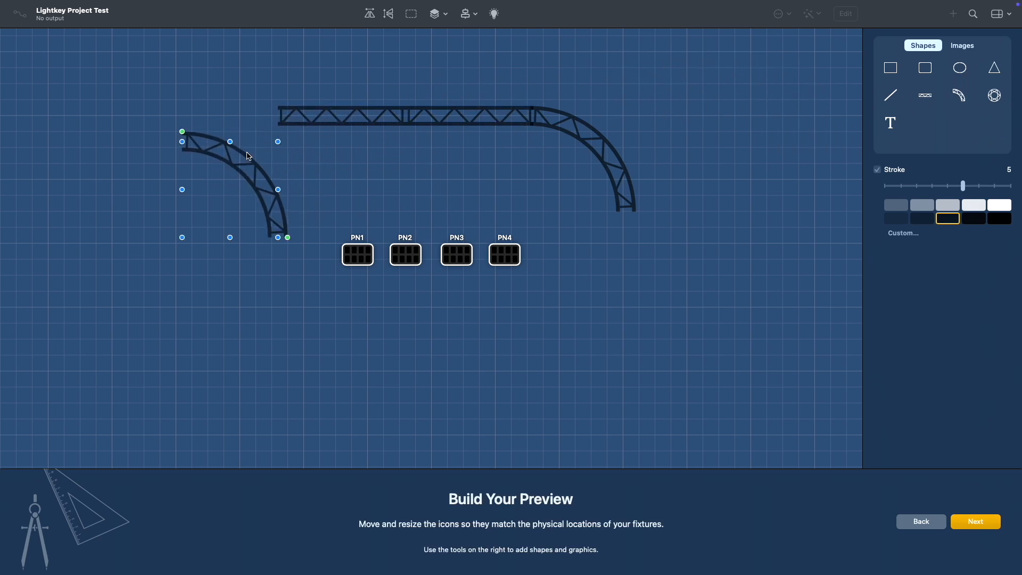
mouse_move(184, 133)
left_mouse_down()
mouse_move(240, 130)
mouse_move(171, 112)
mouse_move(44, 116)
mouse_move(4, 251)
mouse_move(25, 256)
mouse_move(69, 206)
mouse_move(205, 136)
mouse_move(184, 140)
mouse_move(192, 133)
left_mouse_up()
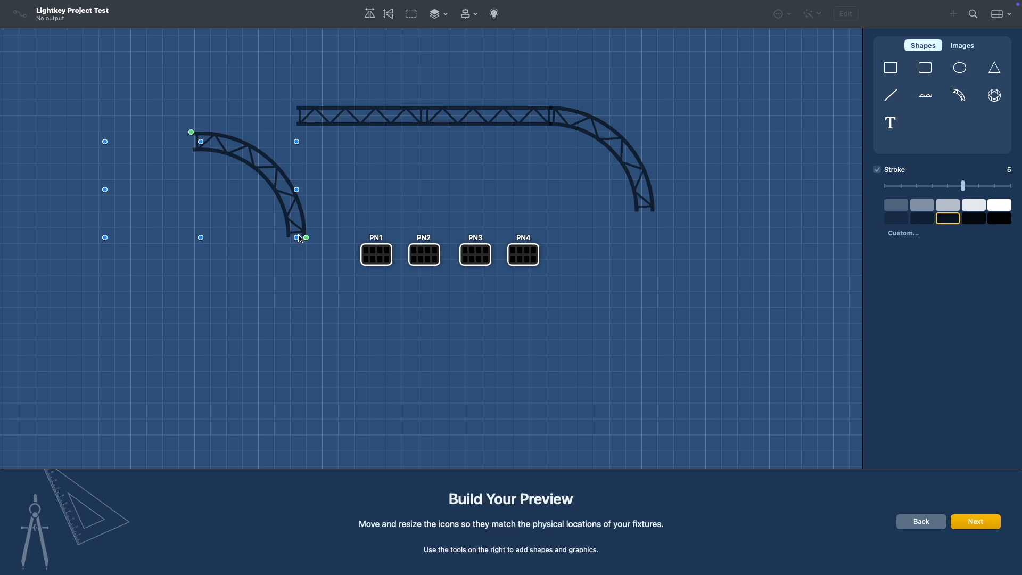
left_click_drag(306, 239, 101, 245)
left_click_drag(128, 190, 223, 167)
mouse_move(281, 110)
left_mouse_down()
mouse_move(302, 110)
mouse_move(284, 112)
left_mouse_up()
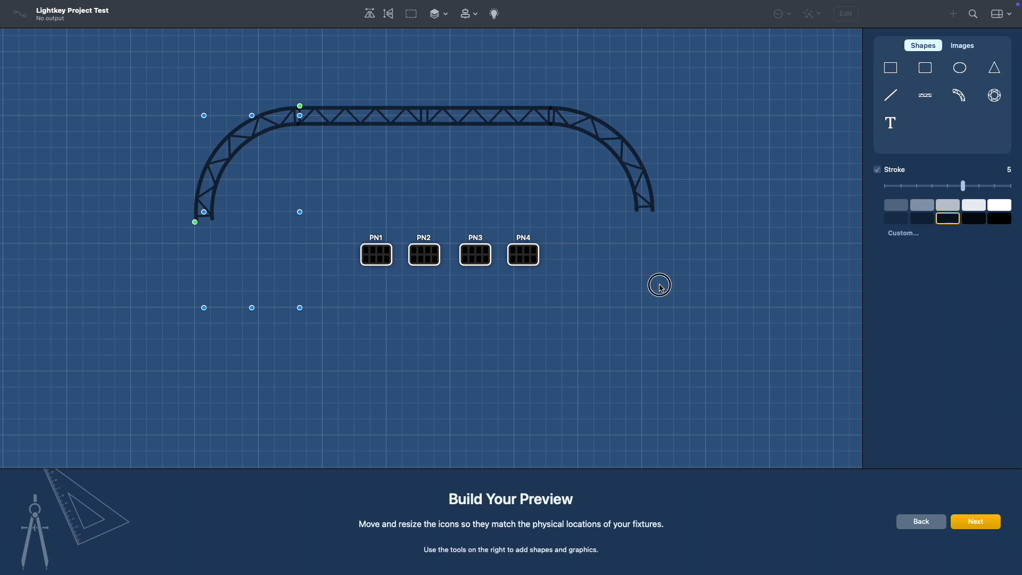
left_click(658, 284)
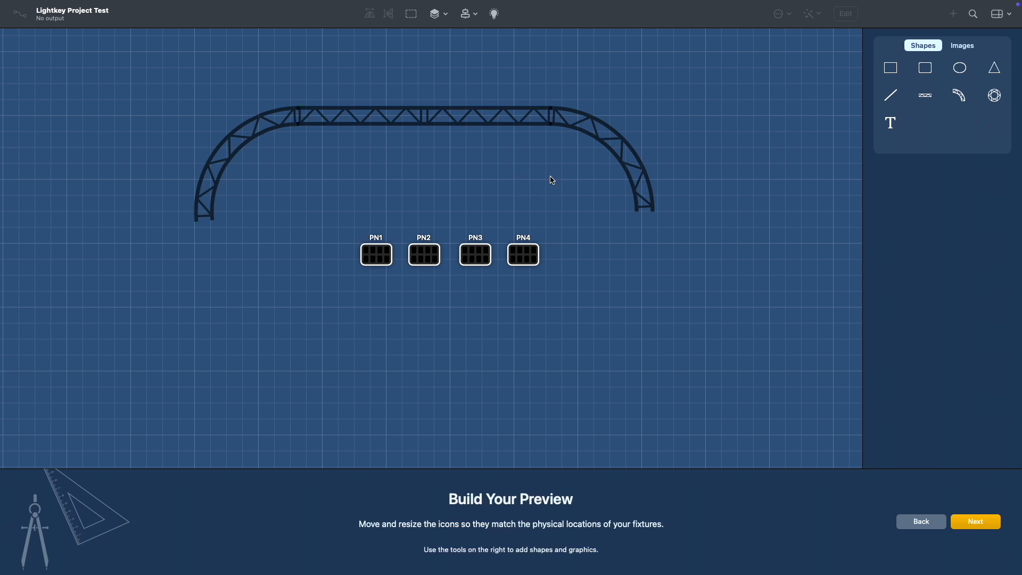
Add vertical straight trusses below the right and left curved trusses as the legs of the arch.
mouse_move(926, 99)
left_mouse_down()
mouse_move(790, 178)
mouse_move(685, 258)
mouse_move(703, 222)
mouse_move(772, 266)
mouse_move(660, 343)
left_mouse_up()
left_click(927, 100)
left_click(928, 95)
left_click_drag(652, 297, 208, 265)
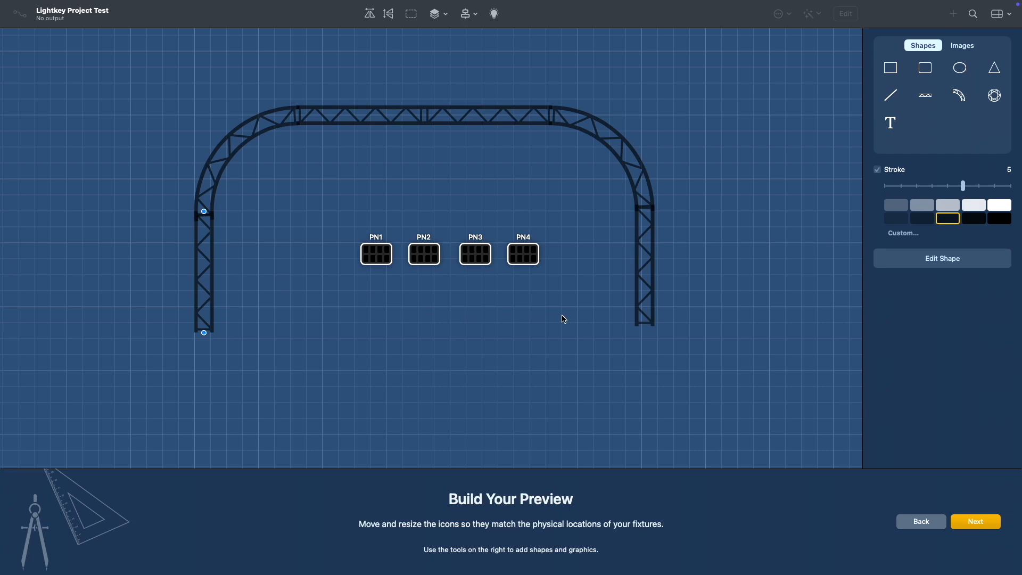
left_click(572, 324)
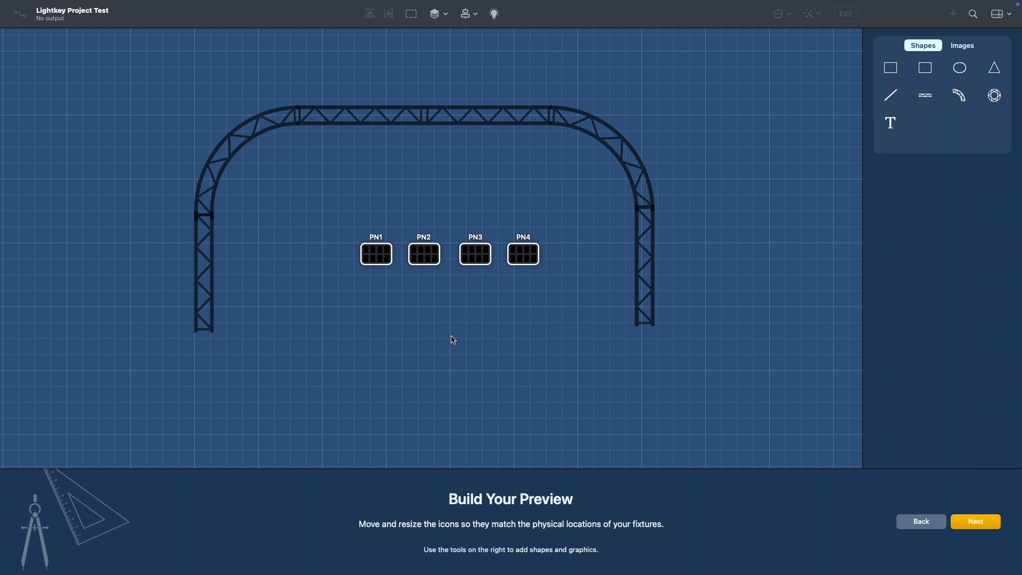
Move fixture PN1 to just below the foot of the left truss leg.
left_click_drag(377, 258, 286, 297)
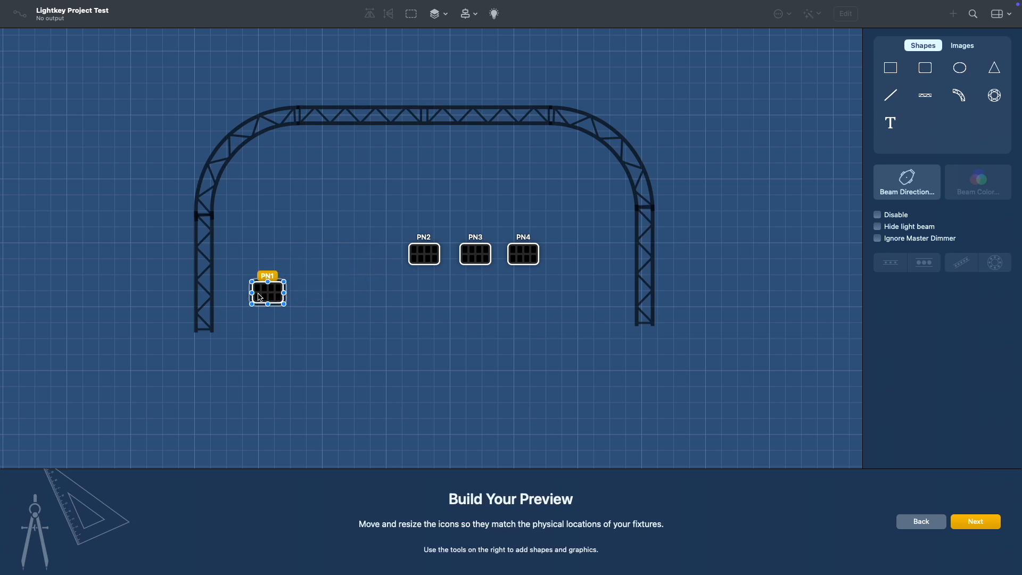
right_click(262, 296)
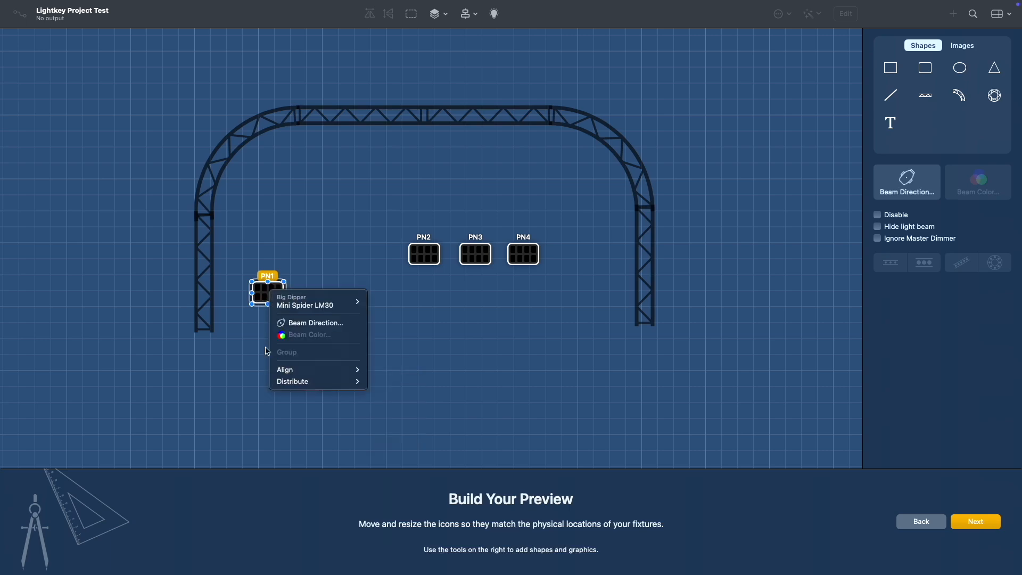
left_click(333, 234)
left_click_drag(267, 296, 237, 383)
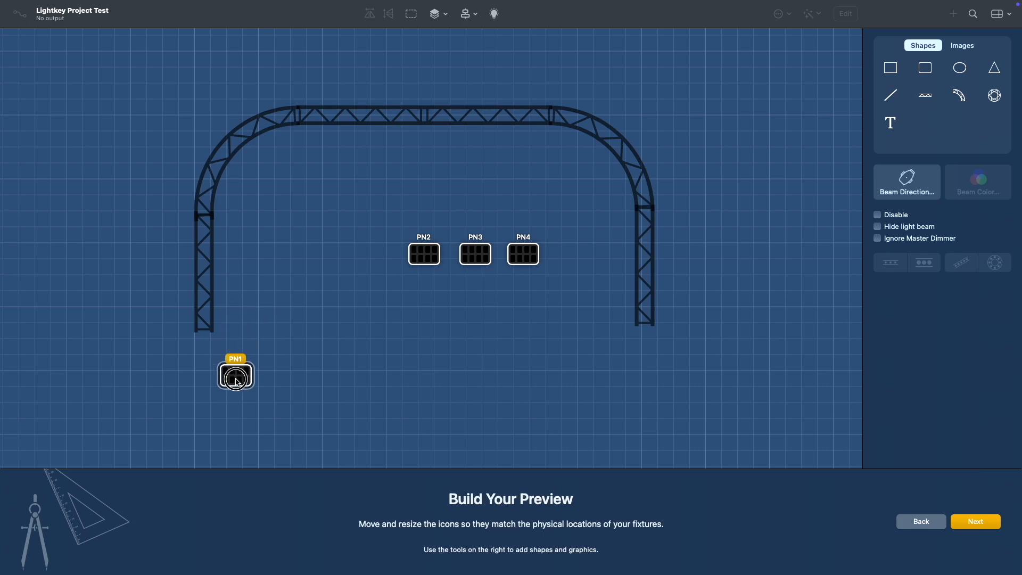
Arrange fixtures PN1 to PN4 in an evenly spaced horizontal row between the feet of the two truss legs.
left_click_drag(238, 383, 288, 296)
left_click_drag(437, 260, 359, 299)
left_click_drag(471, 260, 437, 289)
left_click(524, 252)
left_click_drag(524, 253, 482, 292)
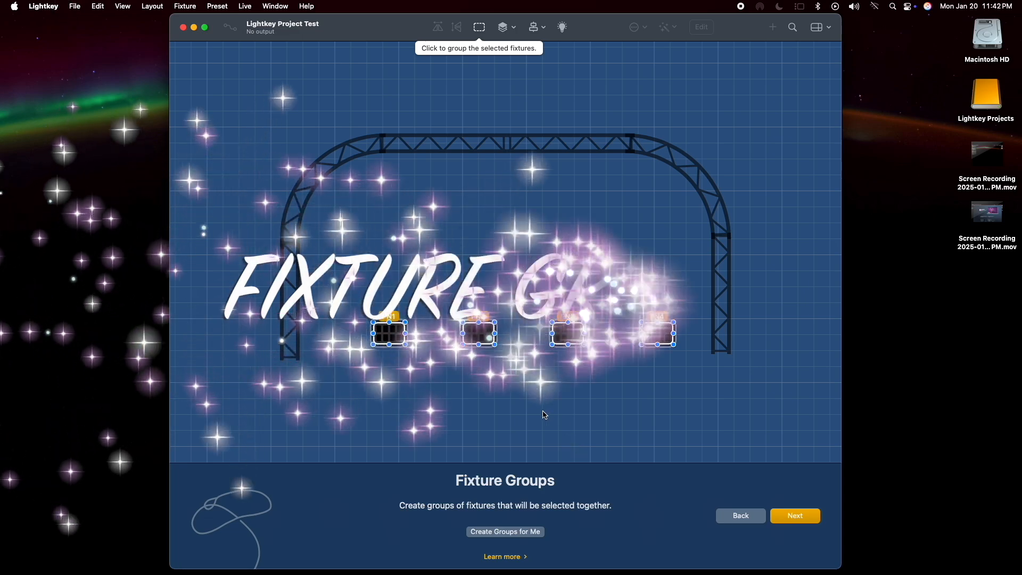
Group fixtures PN1 to PN4, have the fixture groups created automatically, and continue past the Fixture Groups stage.
left_click(481, 28)
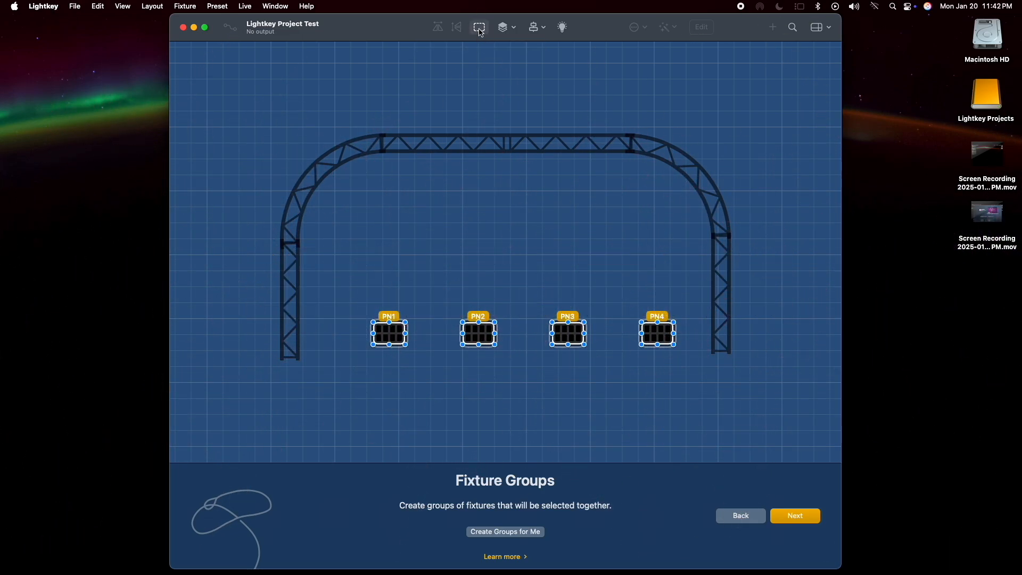
left_click_drag(355, 296, 680, 370)
left_click(480, 29)
left_click(481, 33)
left_click(517, 532)
left_click(804, 517)
left_click(806, 521)
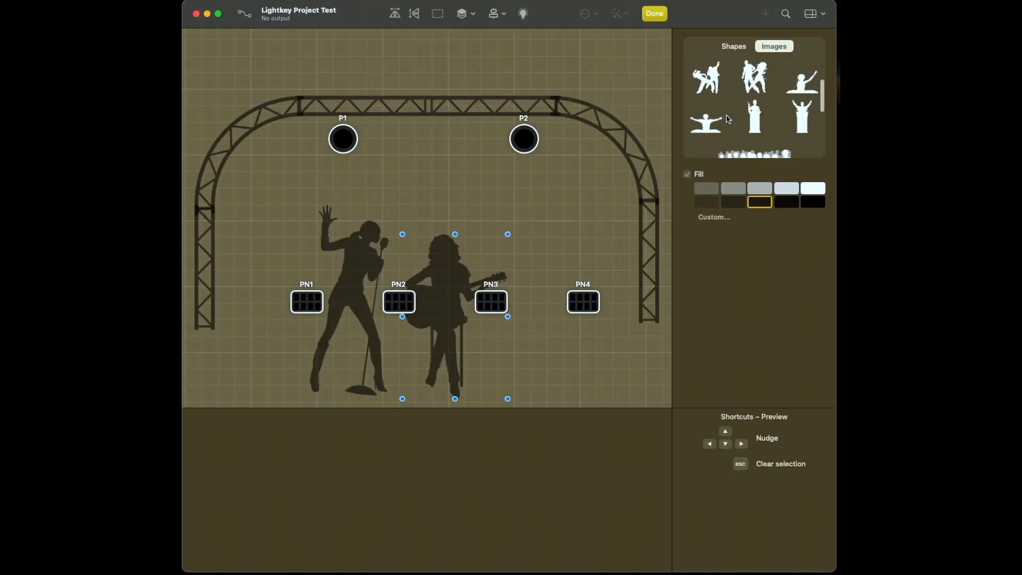
Add the standing guitarist image to the stage preview, just below fixture P2.
scroll(729, 119, "down", 2)
left_click_drag(712, 118, 745, 156)
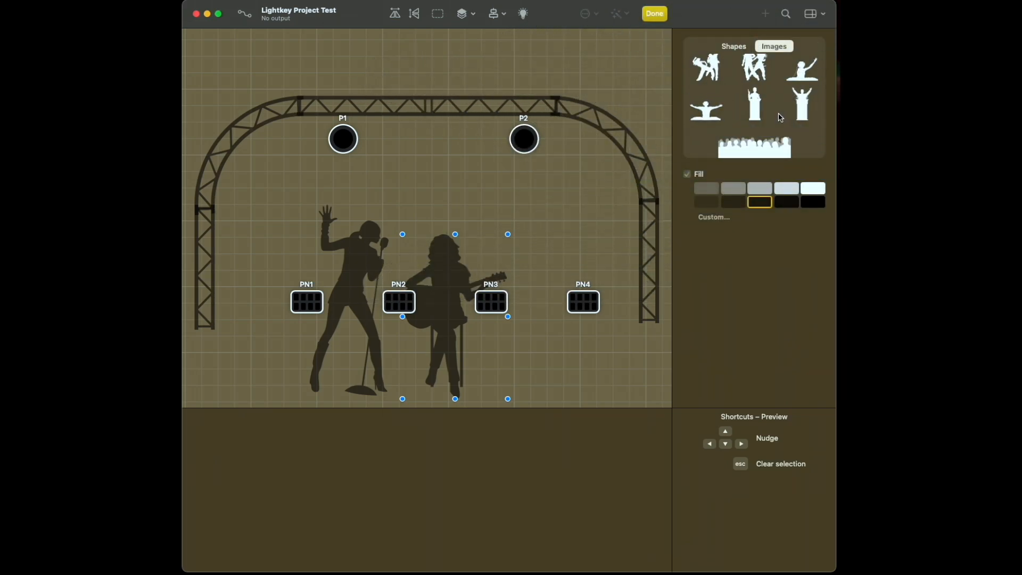
scroll(745, 96, "up", 3)
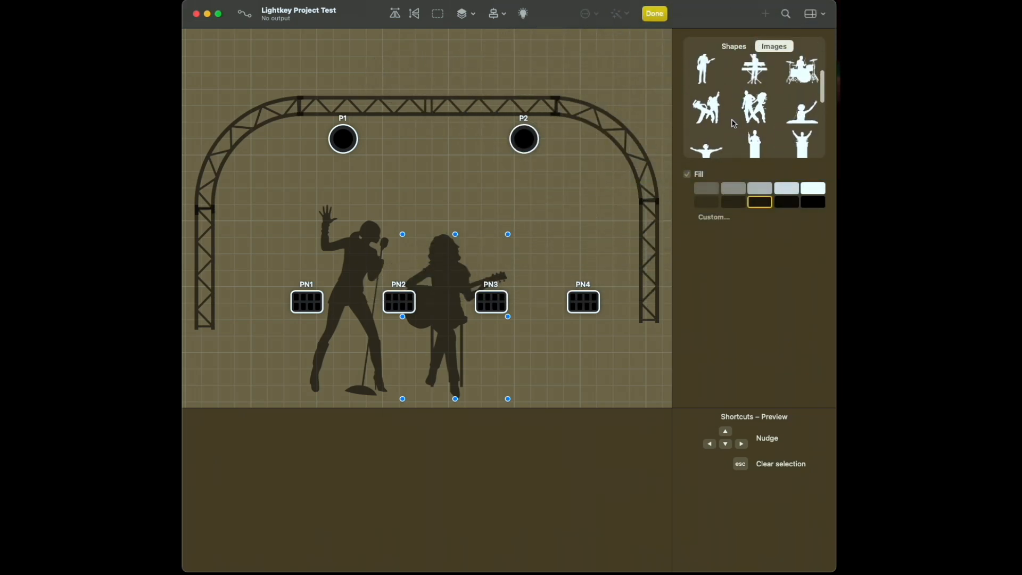
scroll(734, 123, "up", 2)
left_click_drag(702, 91, 526, 253)
Shrink the seated guitarist silhouette proportionally so it fits between fixtures PN2 and PN3.
left_click(339, 230)
left_click_drag(312, 206, 308, 206)
left_click(330, 225)
left_click(335, 244)
left_click(467, 264)
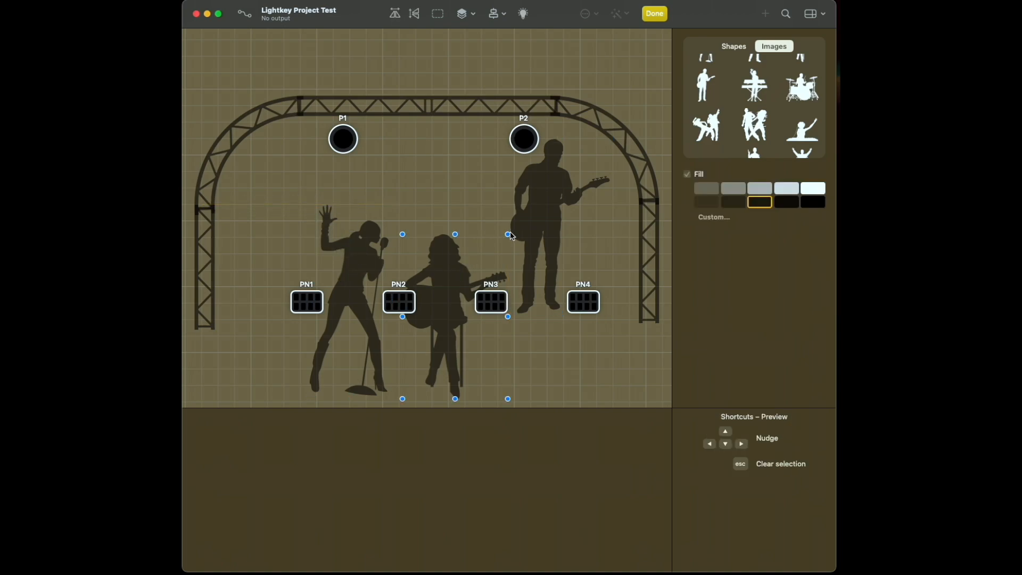
left_click_drag(509, 236, 484, 271)
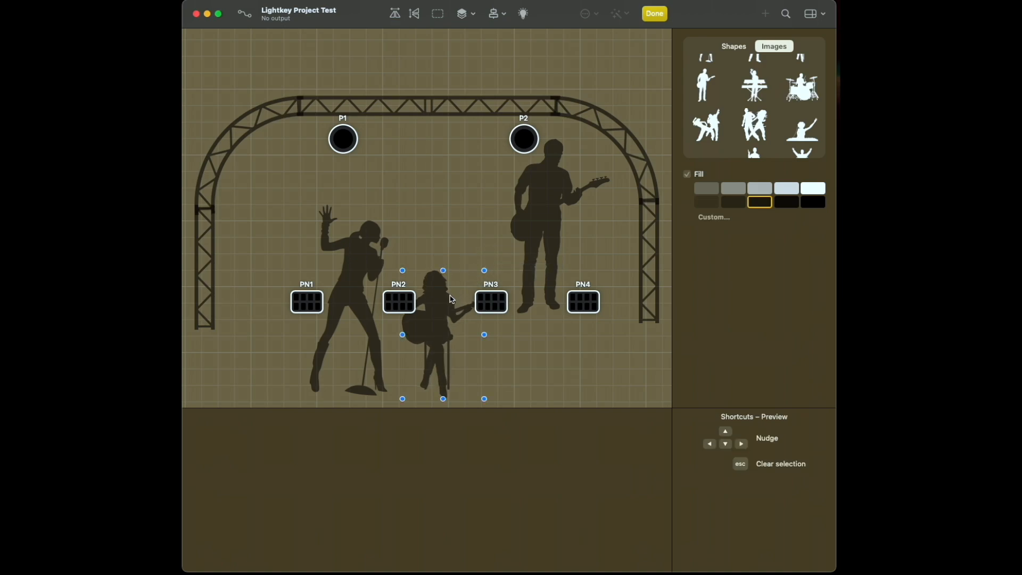
key("Escape")
Shrink the singer silhouette, move it up toward the left truss leg, and lower the row of PN fixtures beneath the performers.
left_click(327, 226)
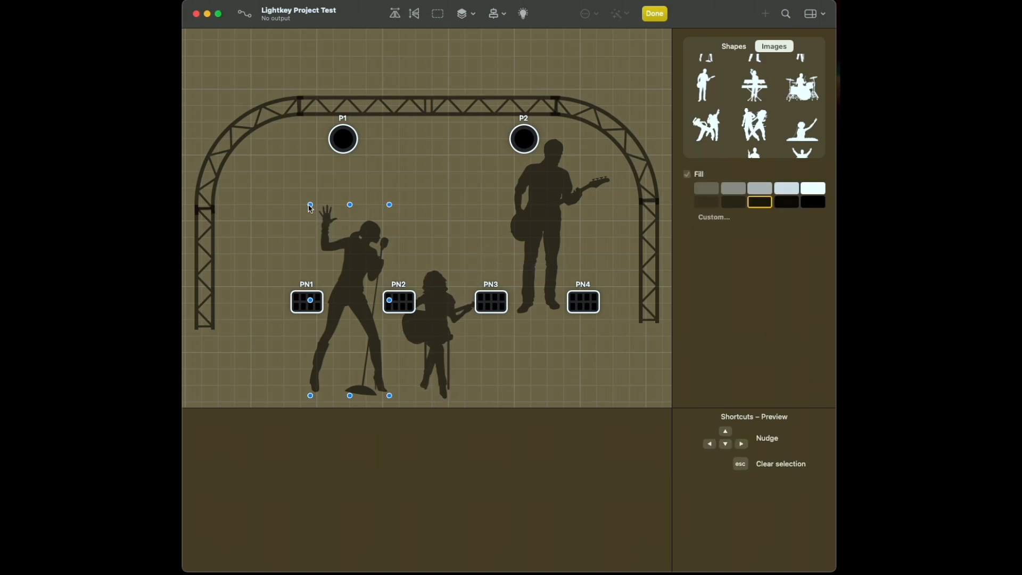
left_click_drag(310, 206, 322, 234)
left_click_drag(372, 288, 321, 229)
left_click_drag(301, 307, 310, 363)
Move the seated guitarist silhouette up to centre stage above the PN fixtures and readjust its size.
left_click_drag(442, 302, 428, 238)
left_click_drag(473, 209, 485, 187)
left_click_drag(427, 232, 419, 231)
left_click_drag(383, 188, 395, 209)
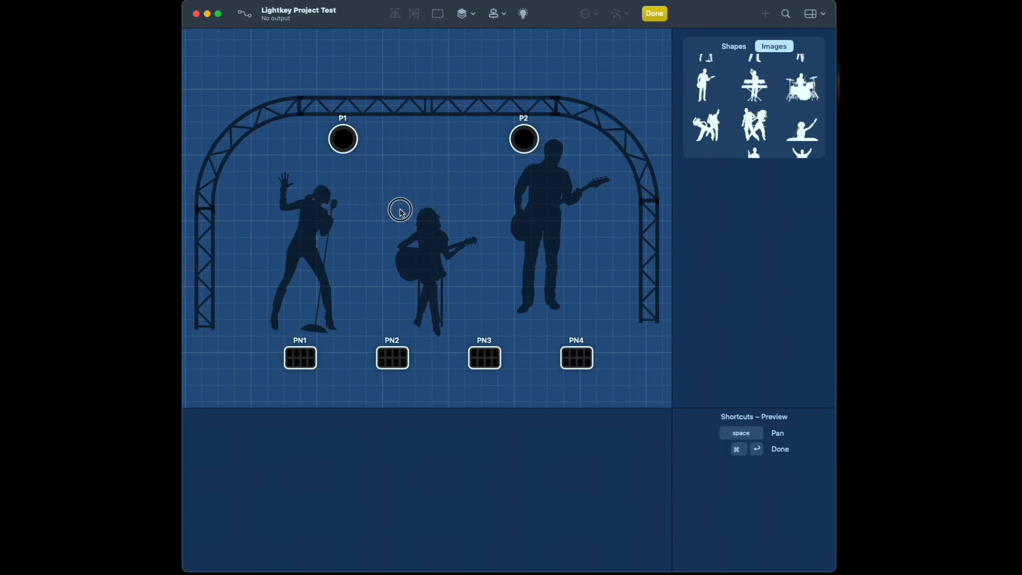
Shrink the standing guitarist silhouette and lower it so its feet stand just above the row of PN fixtures.
left_click(573, 197)
left_click_drag(512, 140, 522, 160)
left_click_drag(556, 195, 554, 220)
Fine-tune the singer silhouette's size and the seated guitarist's placement so the performers line up.
left_click(387, 190)
left_click(331, 213)
left_click_drag(338, 171, 336, 176)
left_click(437, 181)
left_click_drag(430, 219, 430, 217)
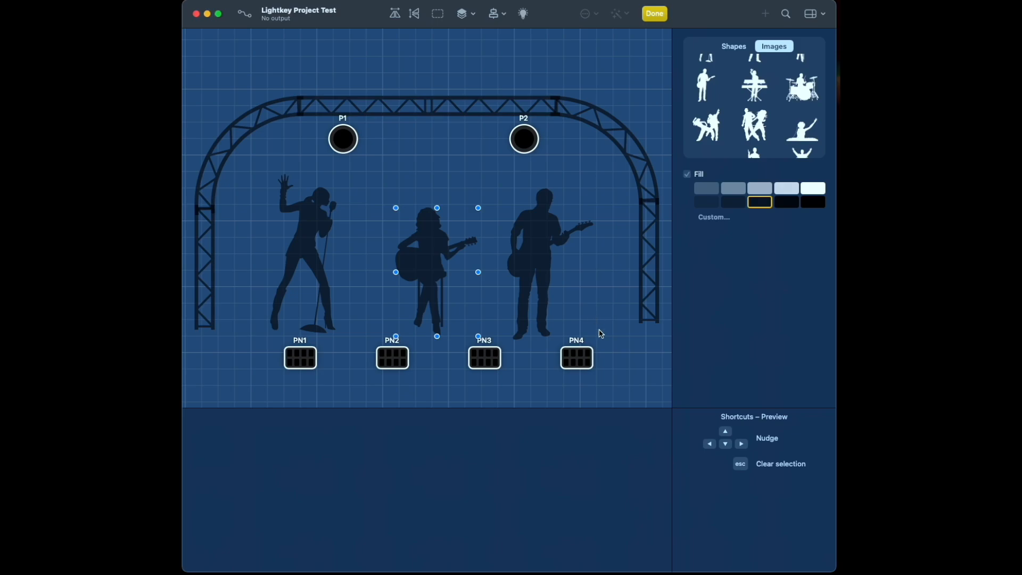
Shift the row of fixtures PN1 to PN4 slightly left and clear the selection.
left_click(598, 357)
mouse_move(589, 358)
left_mouse_down()
mouse_move(564, 358)
mouse_move(575, 358)
left_mouse_up()
left_click(433, 166)
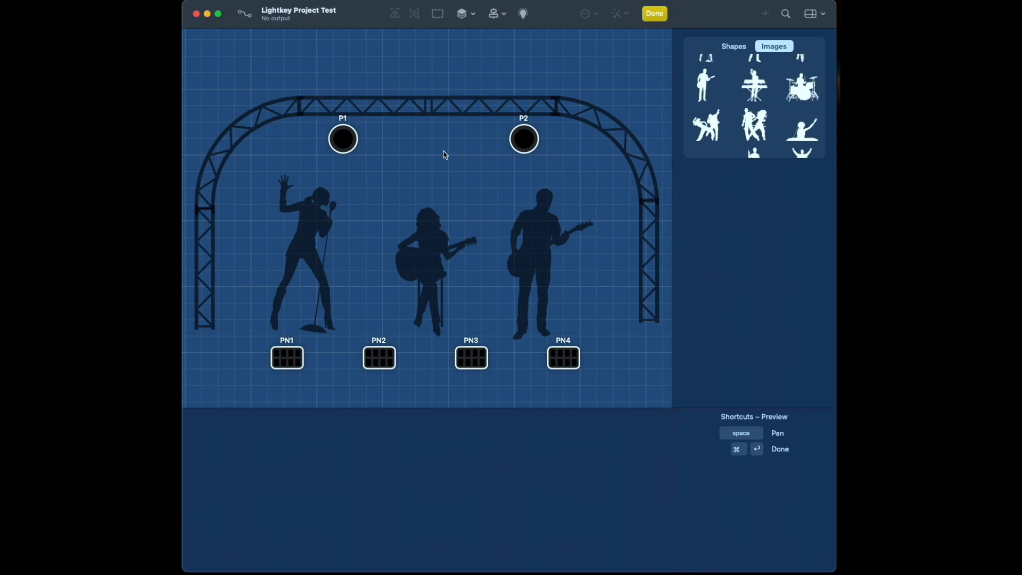
Show the library of shapes and inspect the stroke options of the right curved truss.
left_click(727, 49)
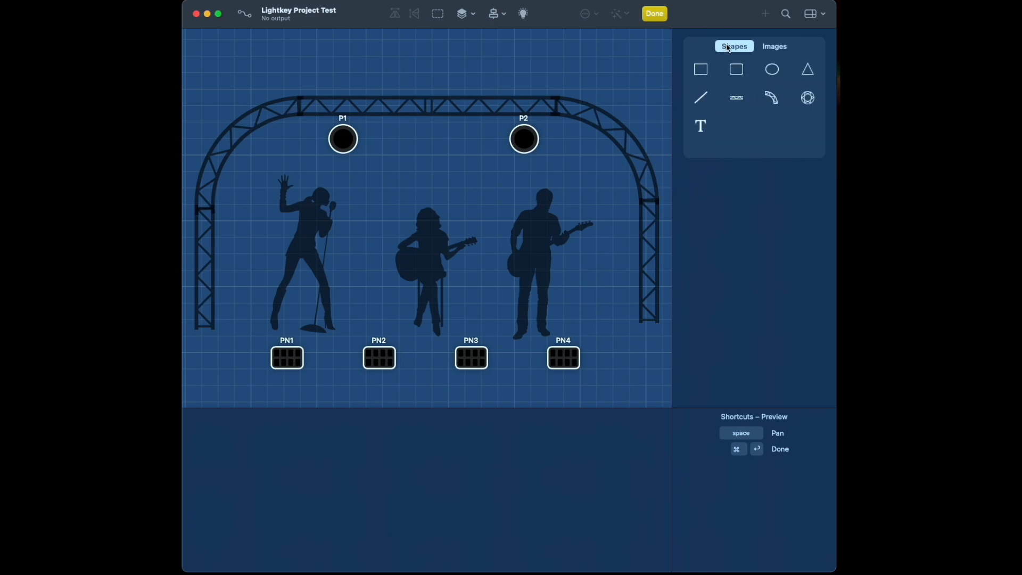
left_click(606, 131)
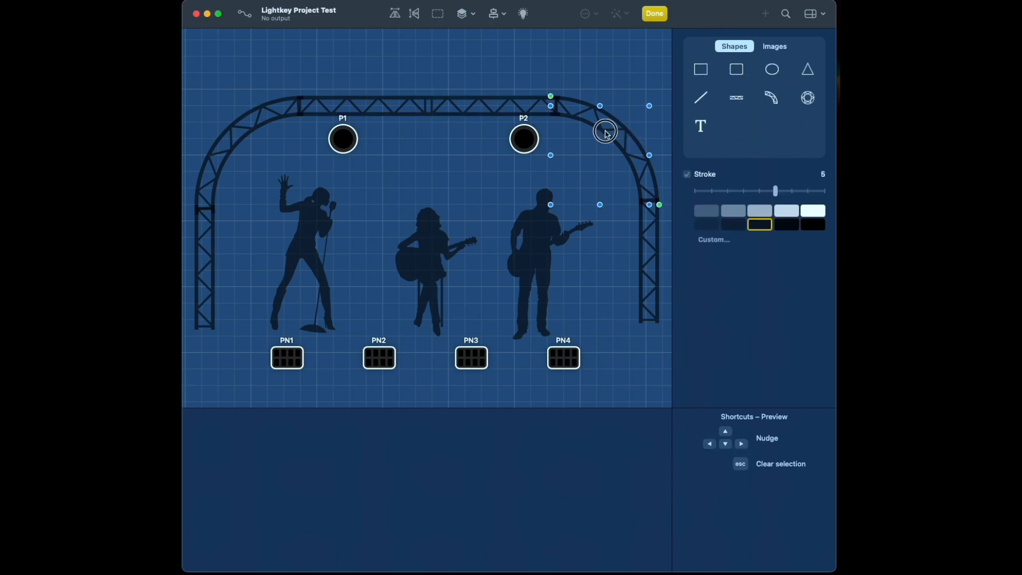
left_click(504, 114)
left_click(563, 57)
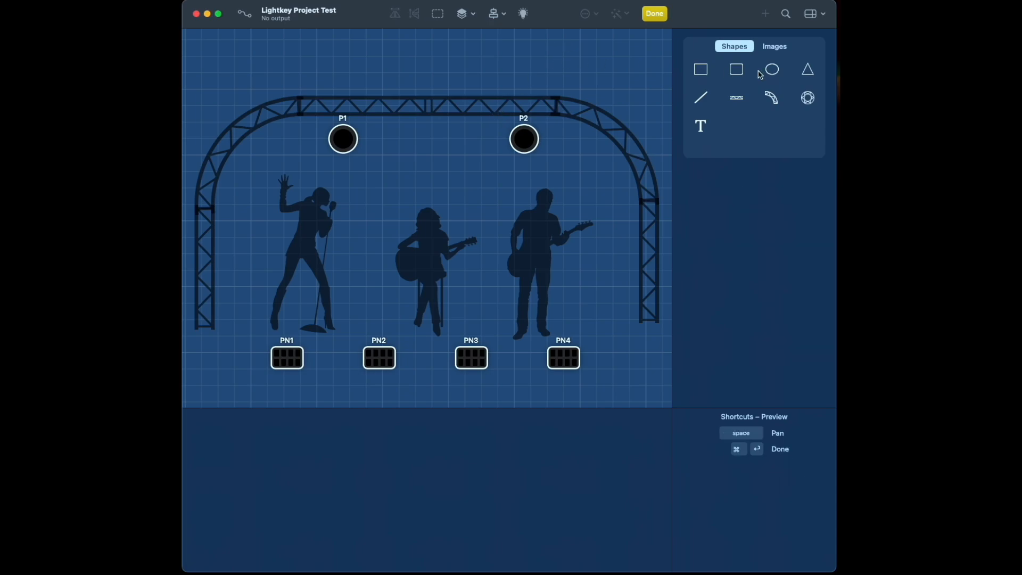
Finish editing the stage preview and return to the normal working view.
left_click(660, 15)
left_click(658, 16)
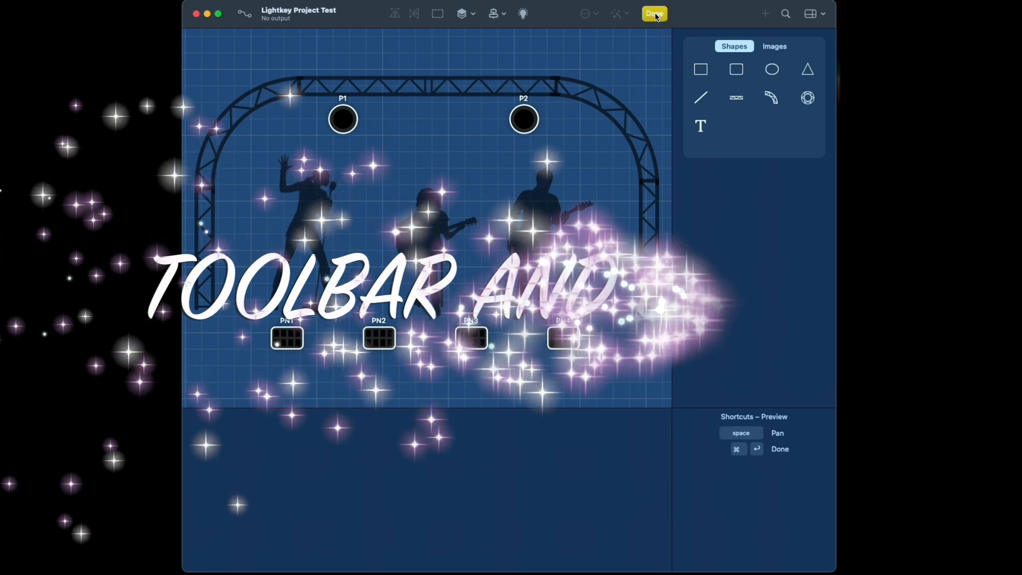
left_click(658, 16)
left_click(657, 16)
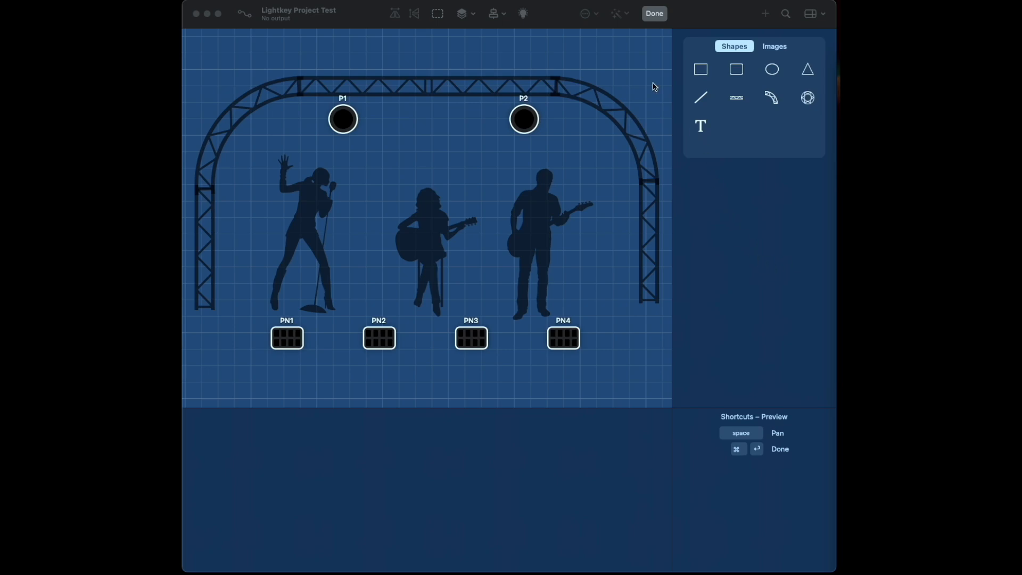
left_click(656, 13)
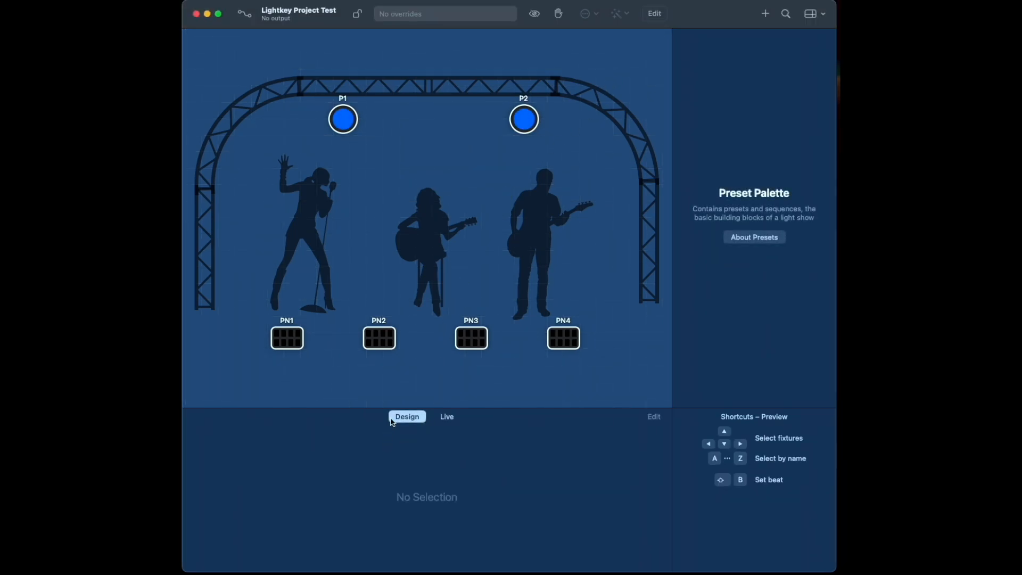
Compare the Live view with the Design view and read the information about presets.
left_click(446, 417)
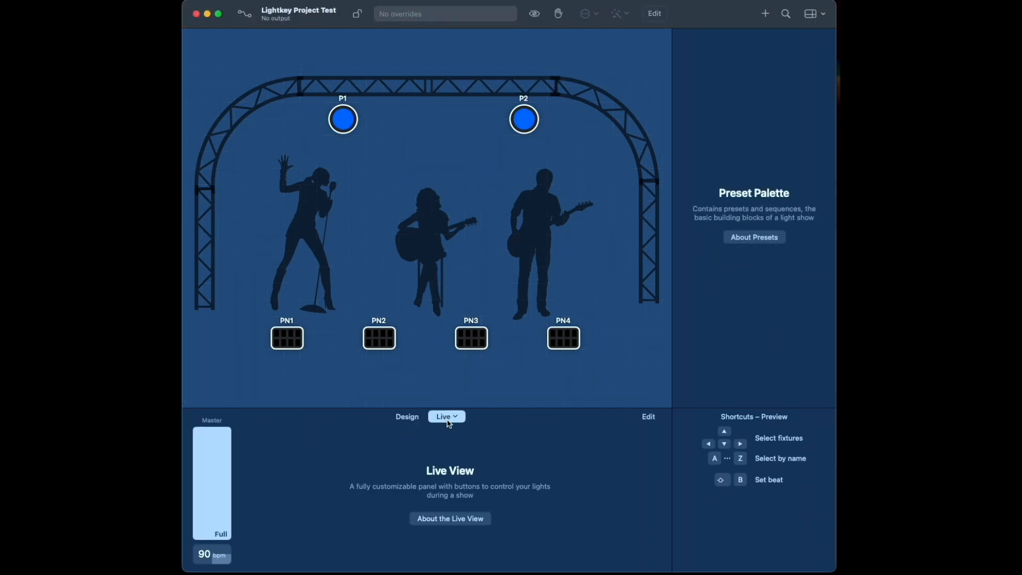
left_click(407, 419)
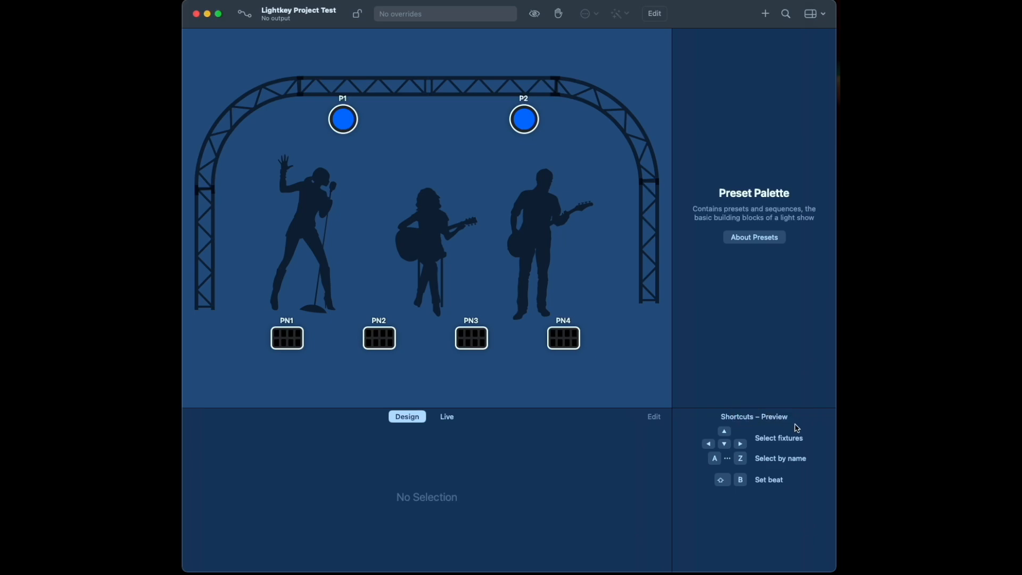
left_click(774, 318)
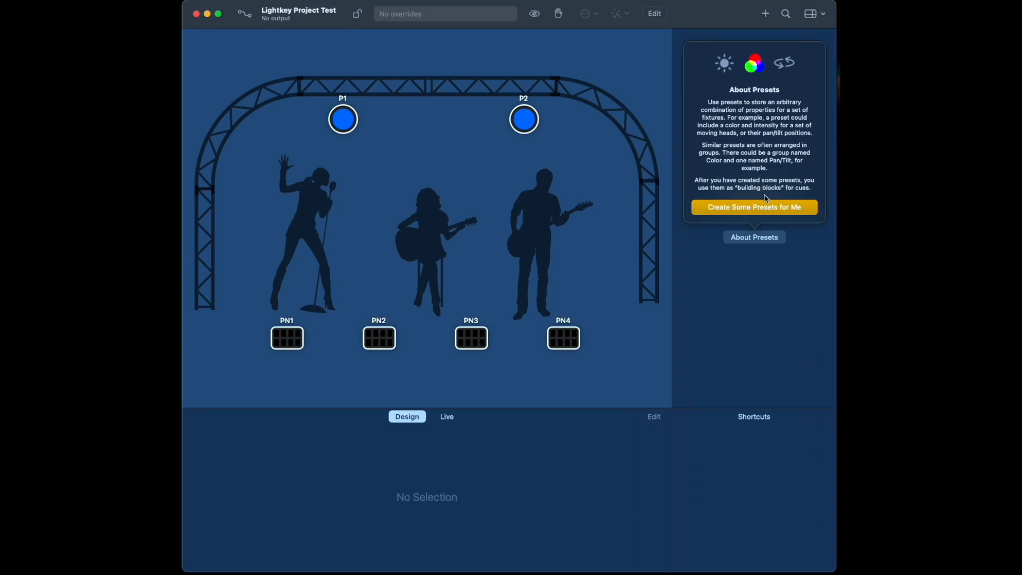
left_click(752, 238)
Select fixtures P1 and P2 and examine their design properties and context options.
left_click(361, 125)
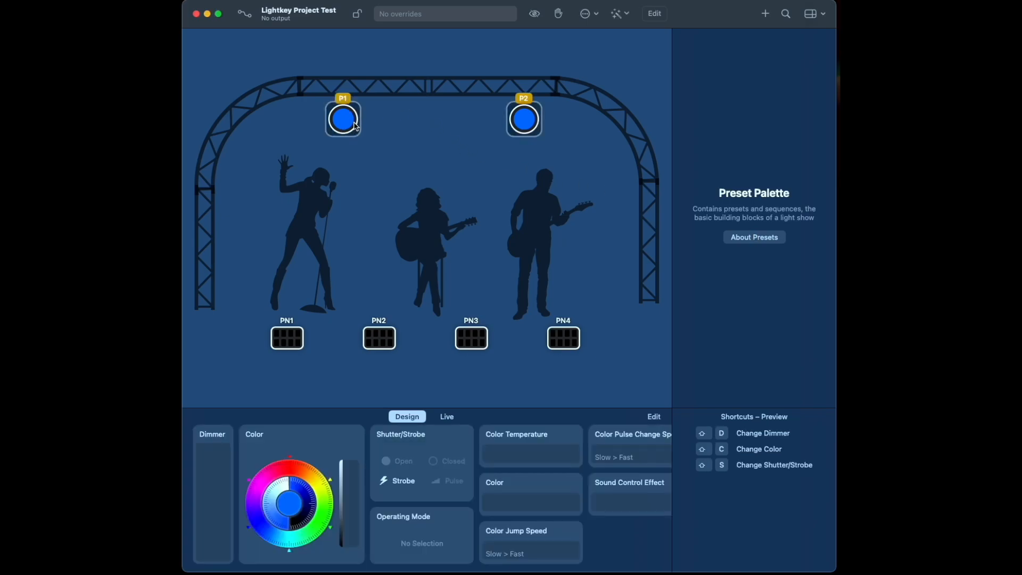
right_click(354, 118)
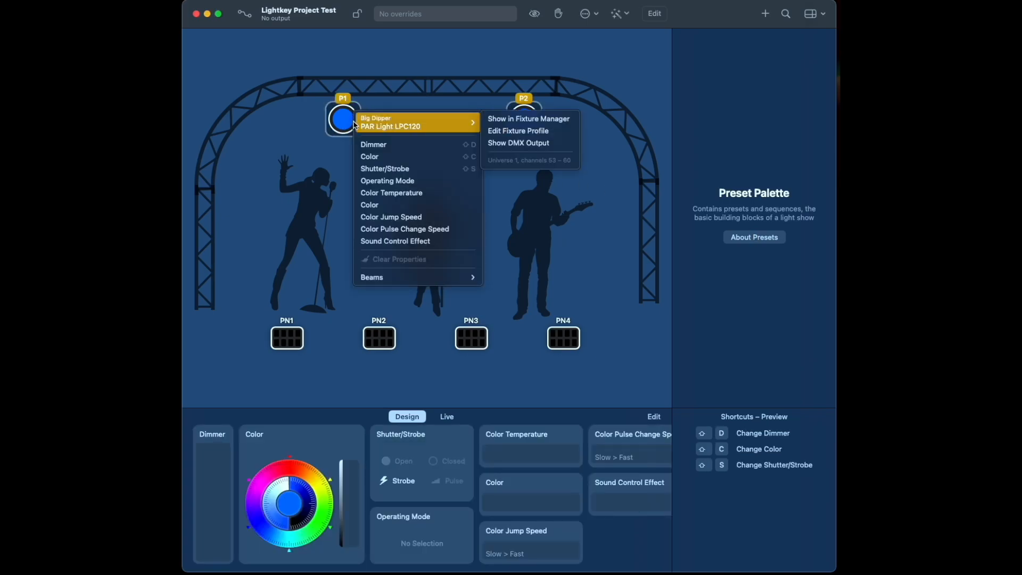
left_click(596, 165)
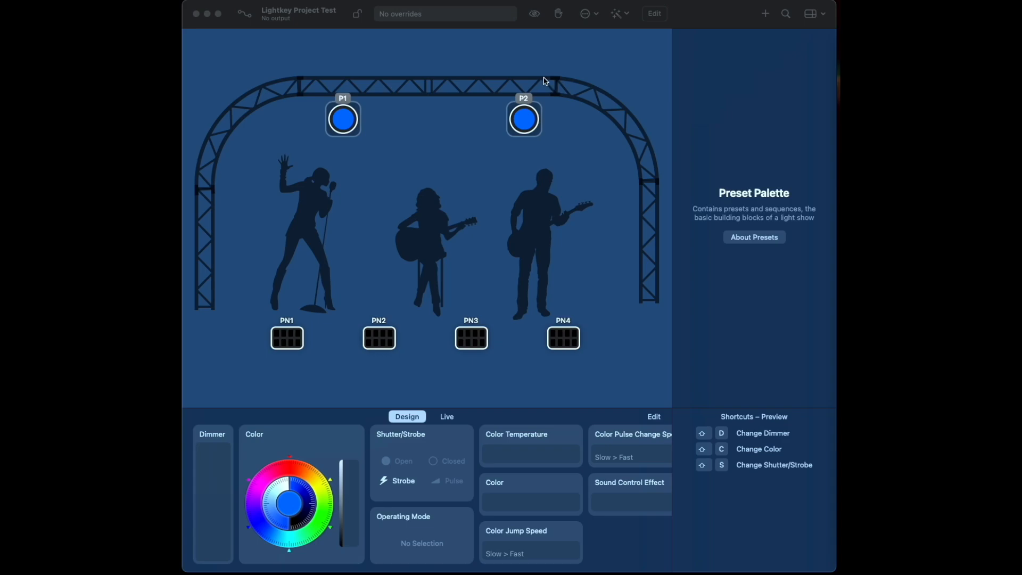
left_click(397, 419)
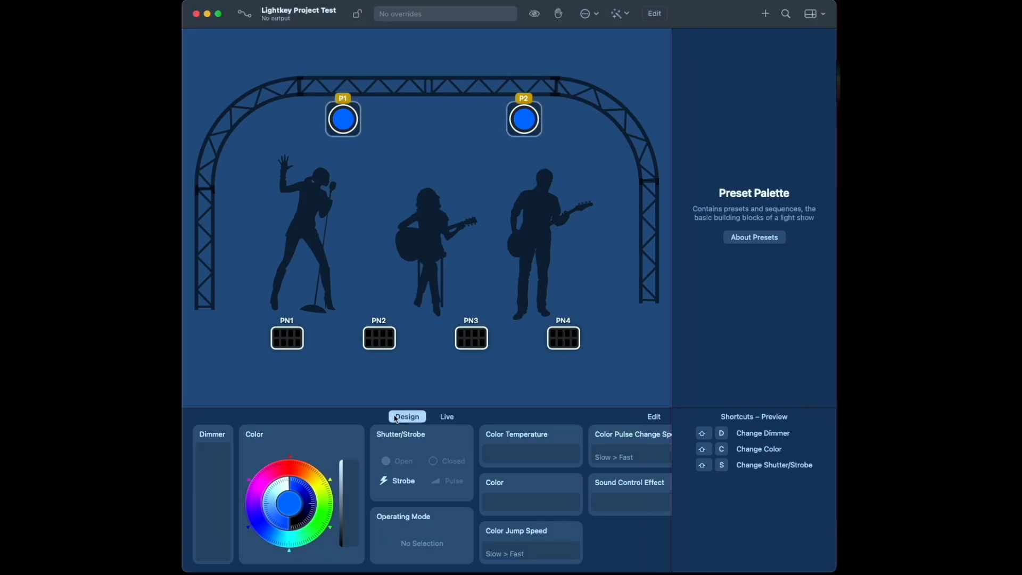
Enter and leave preview editing, look at the Live view, and return to the Design view with nothing selected.
left_click(658, 14)
left_click(659, 15)
left_click(658, 14)
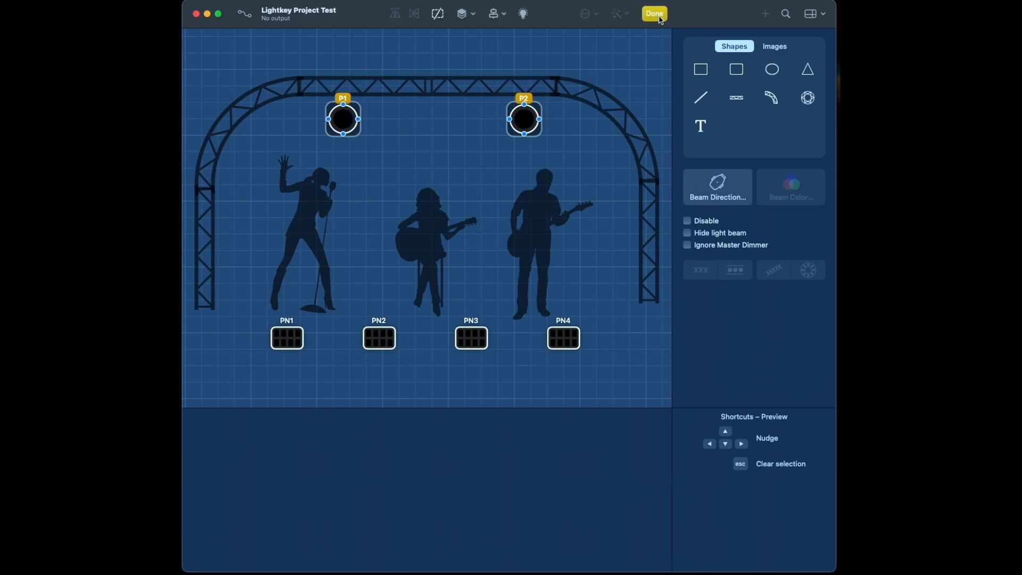
left_click(655, 14)
left_click(448, 417)
left_click(398, 420)
left_click(364, 46)
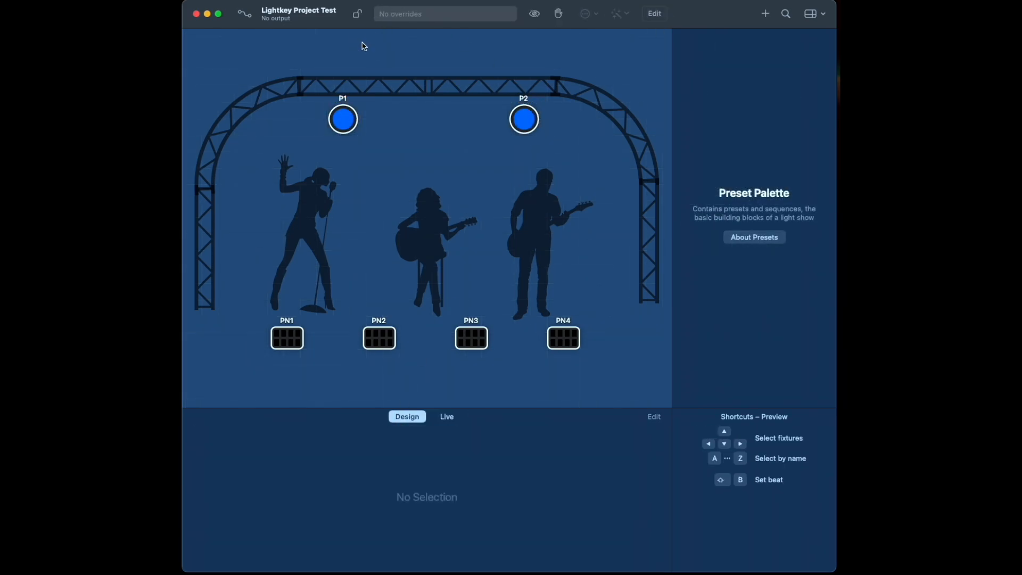
Review the patched fixtures of Universe 1 and the fixture library in the fixture manager, and return to the preview.
left_click(245, 15)
left_click(245, 15)
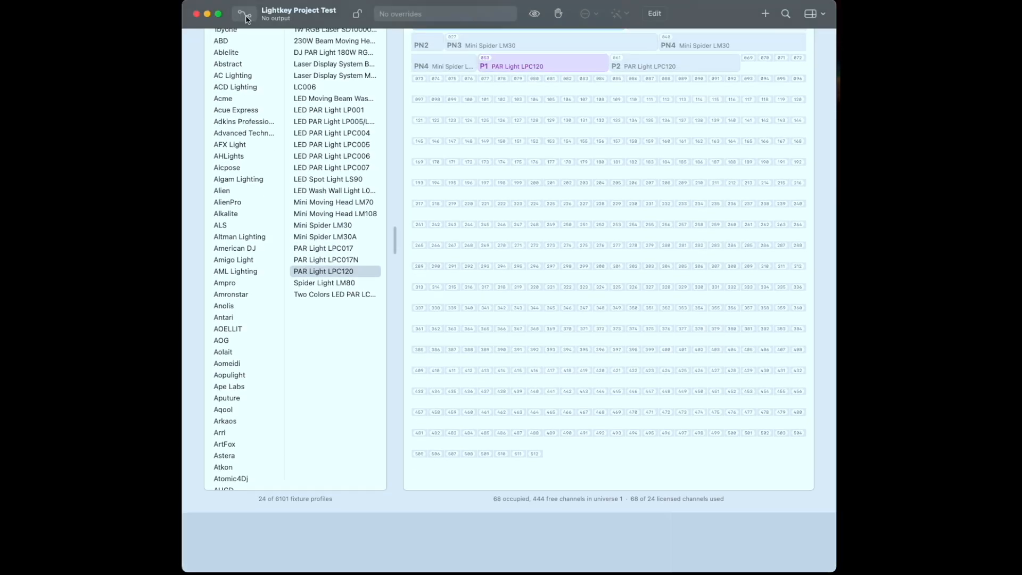
left_click(245, 15)
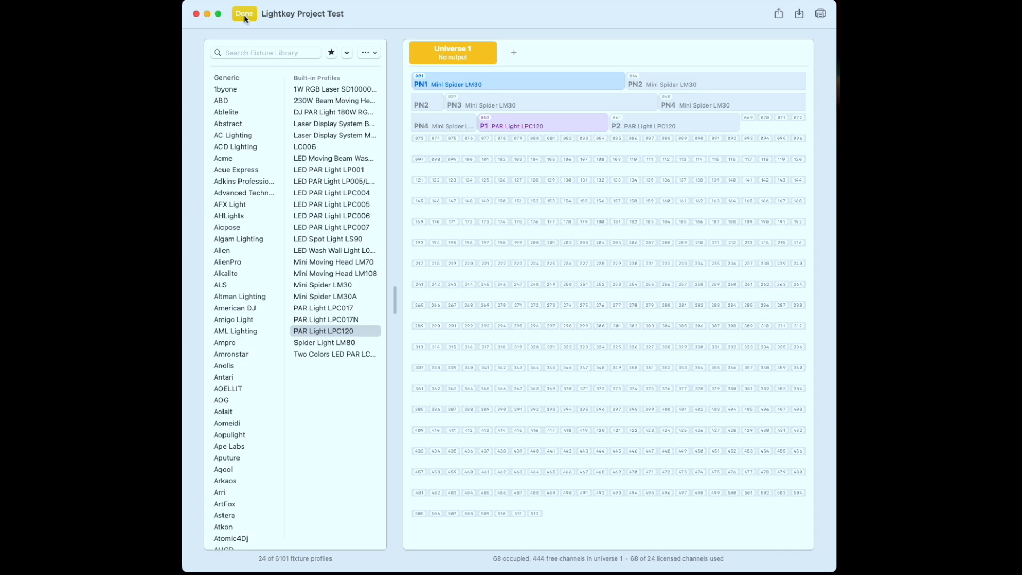
mouse_move(636, 127)
left_mouse_down()
mouse_move(680, 130)
mouse_move(628, 125)
mouse_move(636, 128)
left_mouse_up()
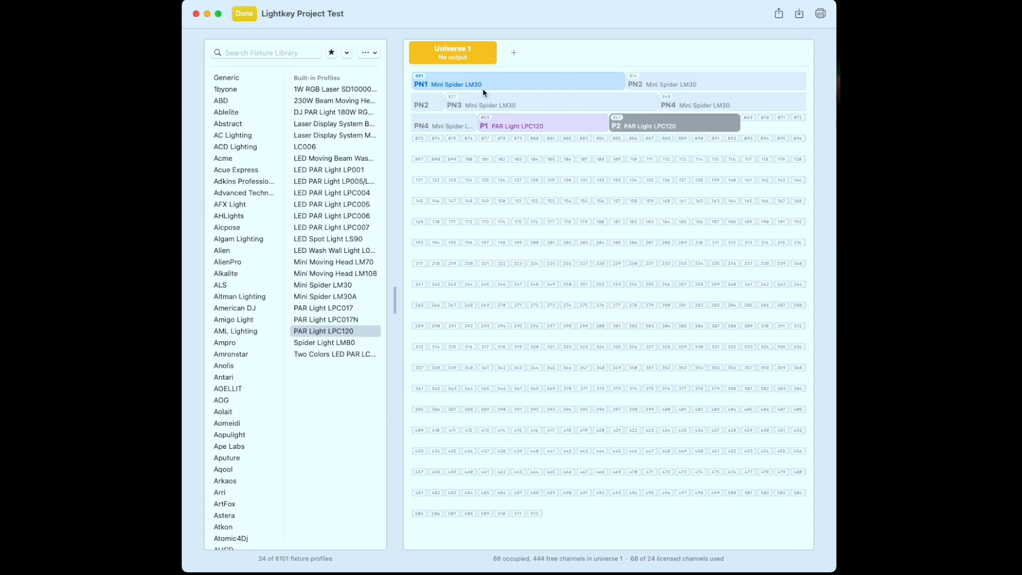
left_click(255, 54)
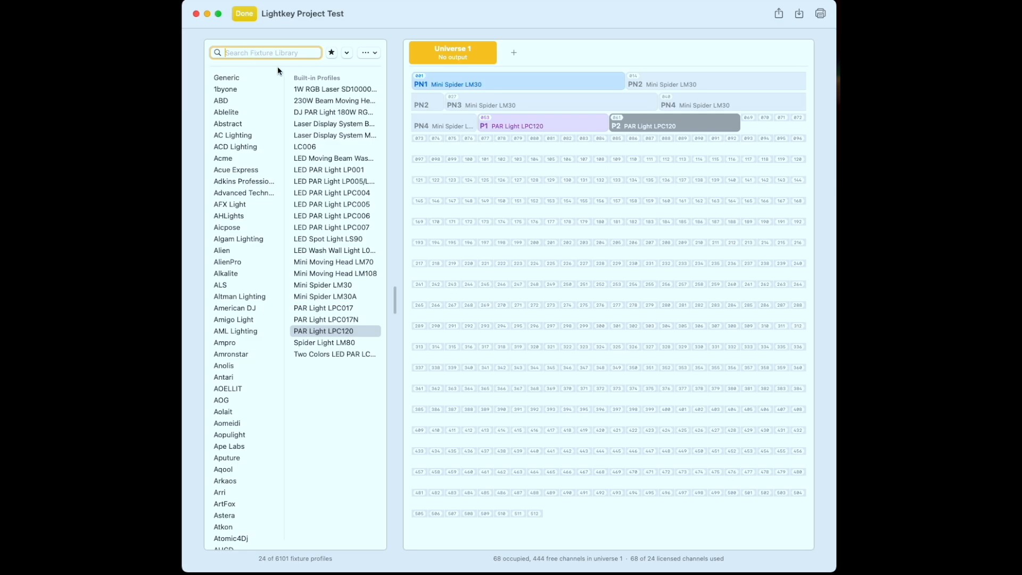
left_click(317, 101)
left_click(252, 16)
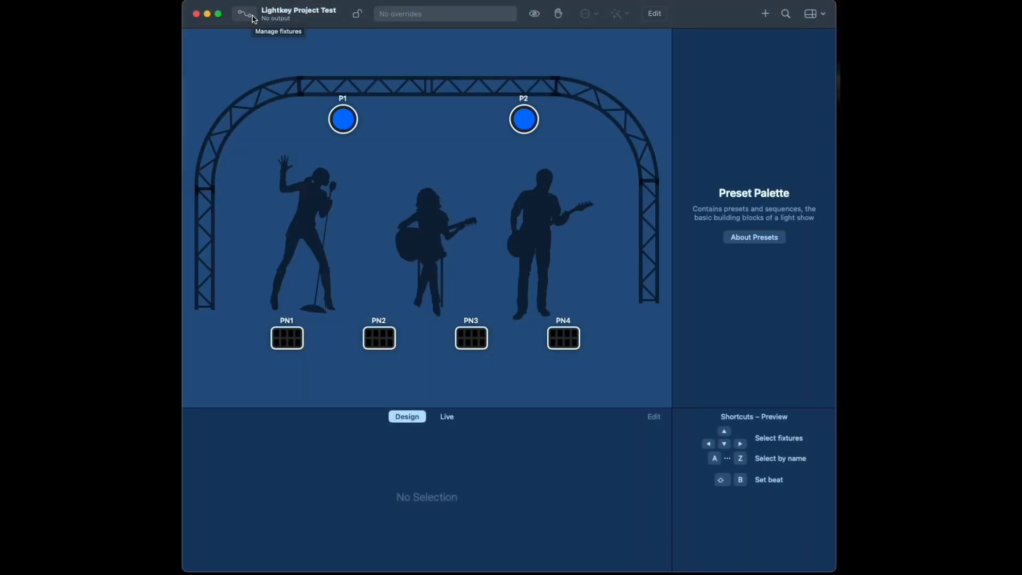
Open the password lock settings for the project and cancel them.
left_click(359, 18)
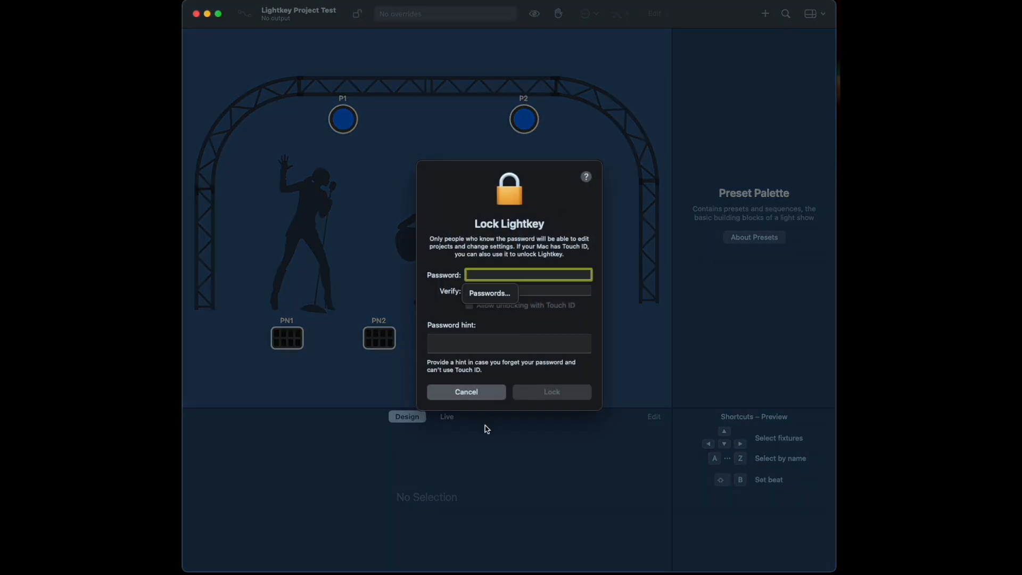
left_click(473, 396)
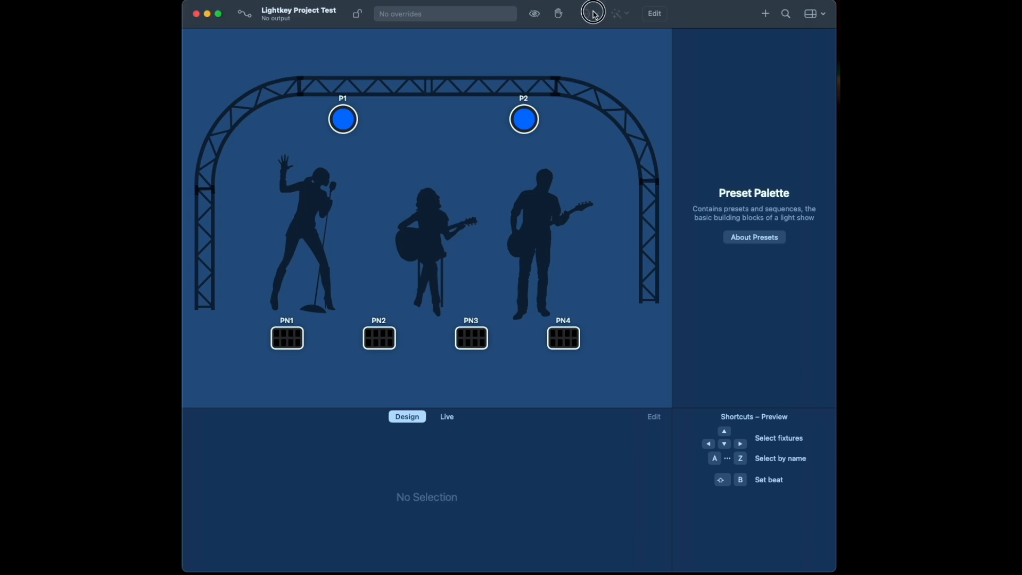
Freeze and release the output, and turn on Blind Mode.
left_click(557, 16)
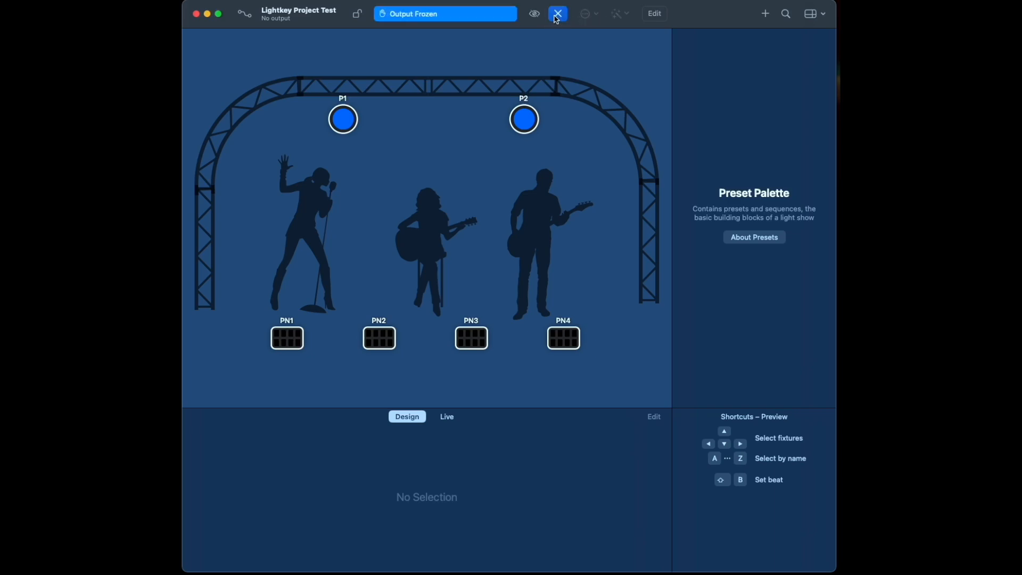
left_click(557, 16)
left_click(535, 14)
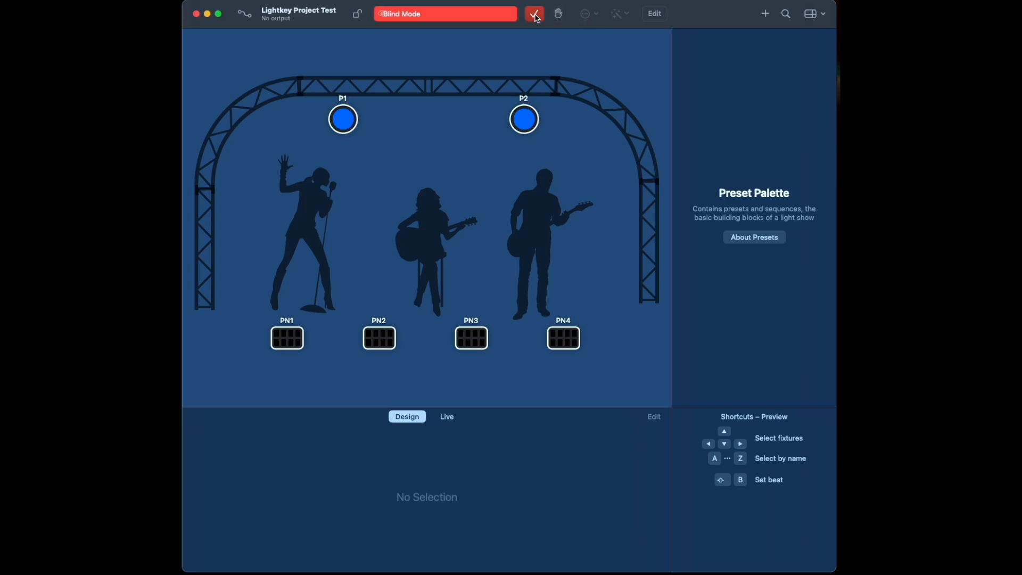
Turn off Blind Mode, and start a new empty preset and cancel it.
left_click(534, 15)
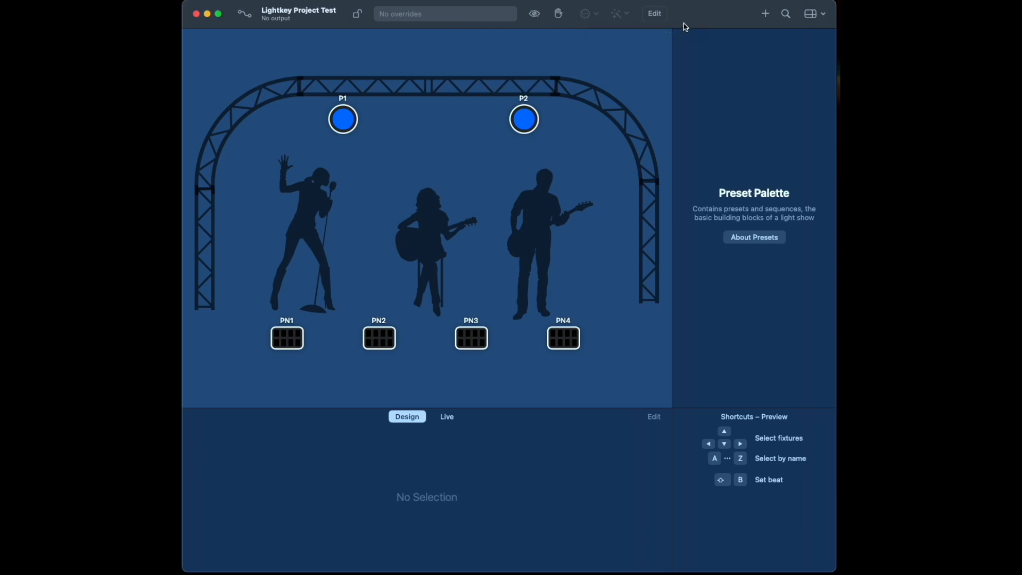
left_click(765, 15)
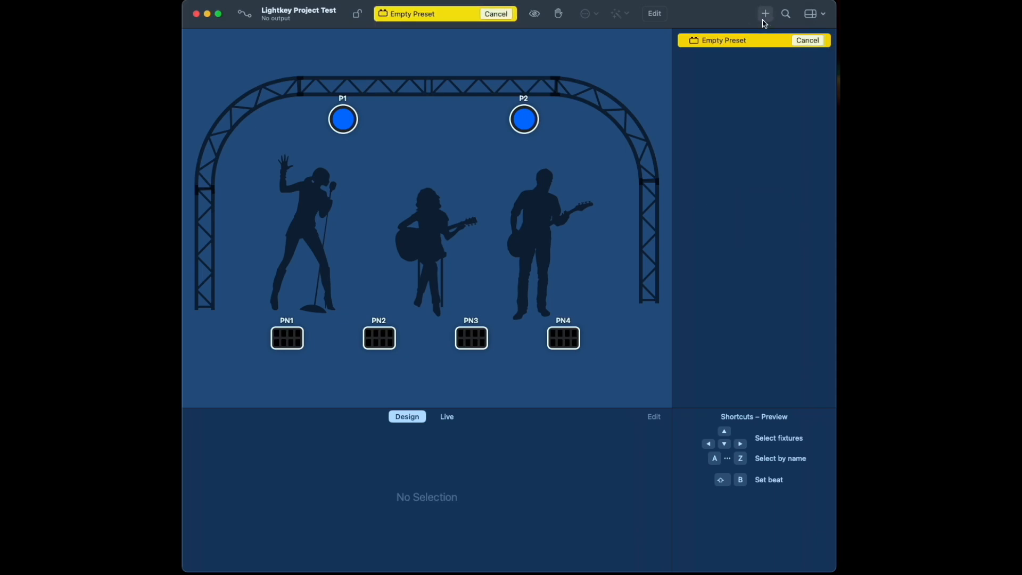
left_click(808, 41)
Look at the project search and the options for hiding parts of the window, leaving the layout as it is.
left_click(795, 16)
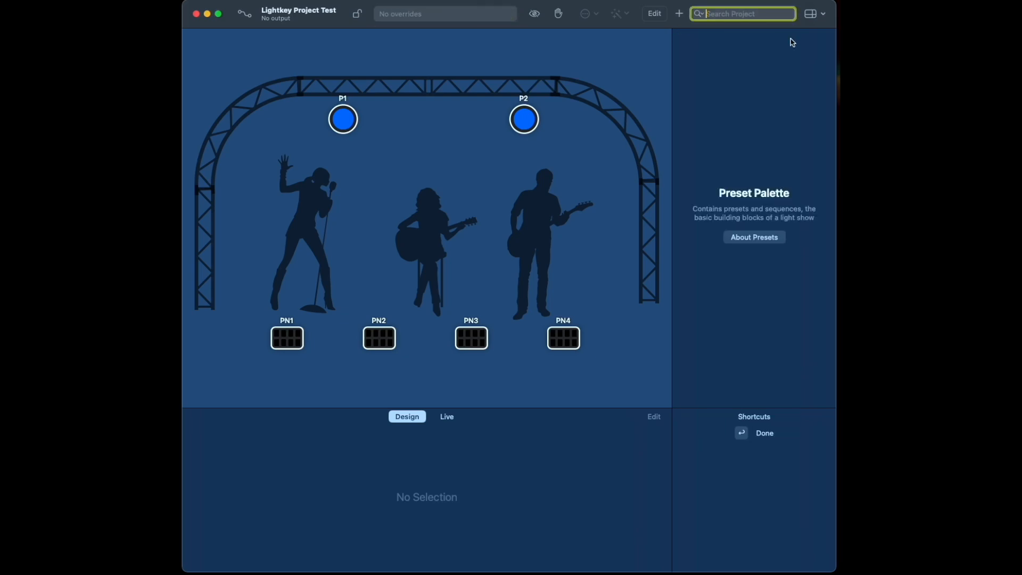
left_click(818, 16)
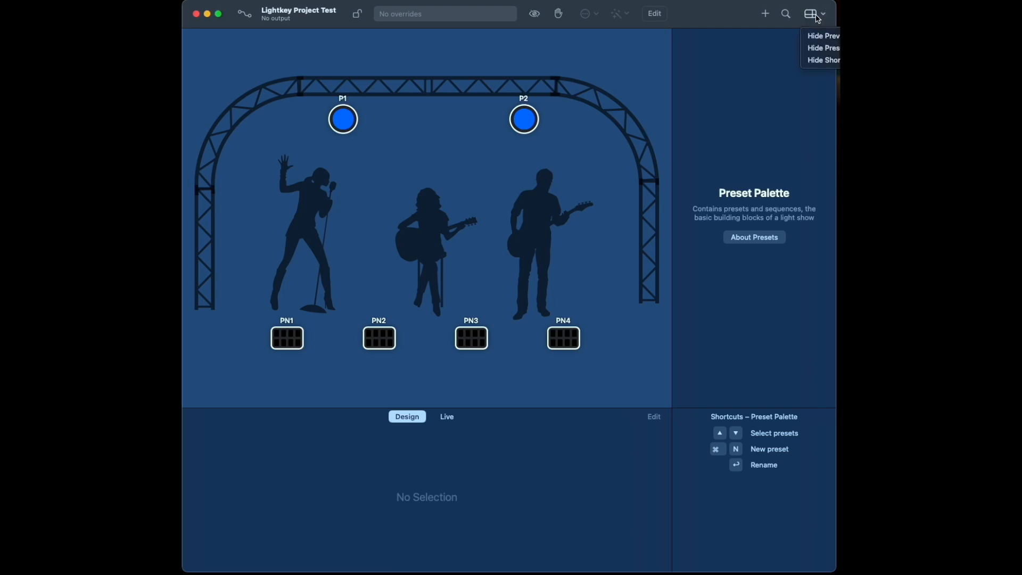
left_click(792, 51)
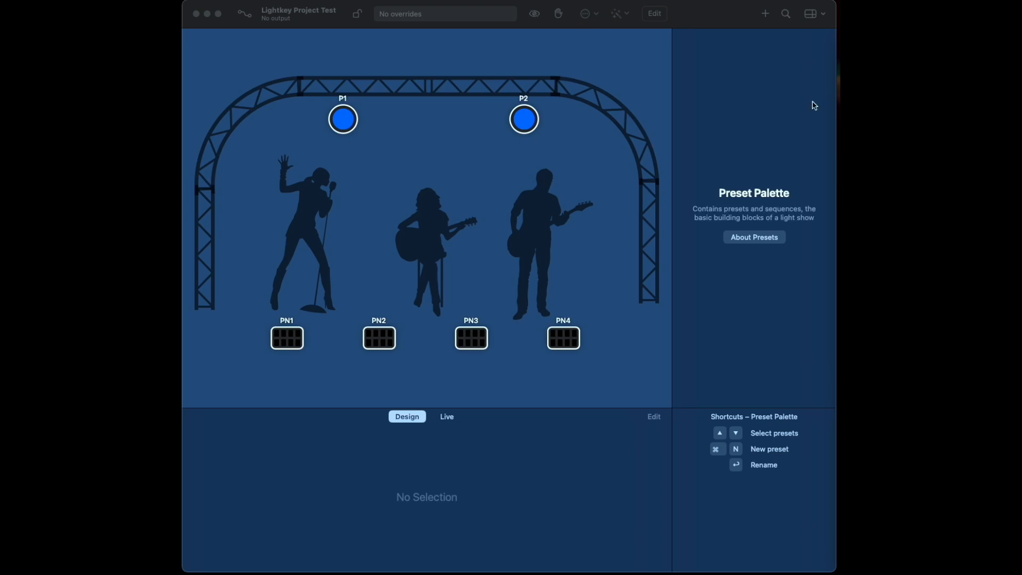
Set the color of PAR lights P1 and P2 to orange-red with Cool White off, and deselect them.
left_click(423, 415)
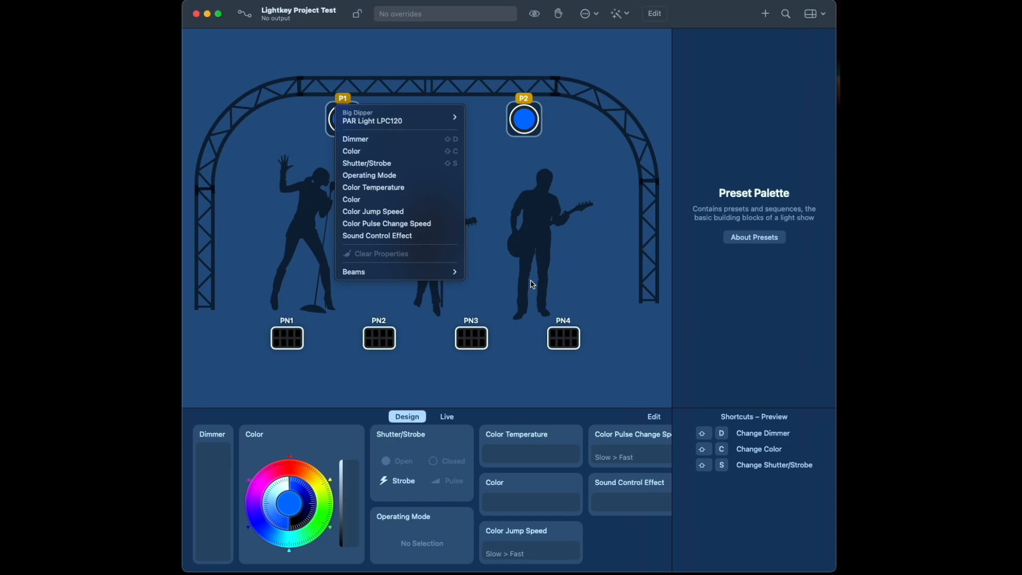
left_click(389, 153)
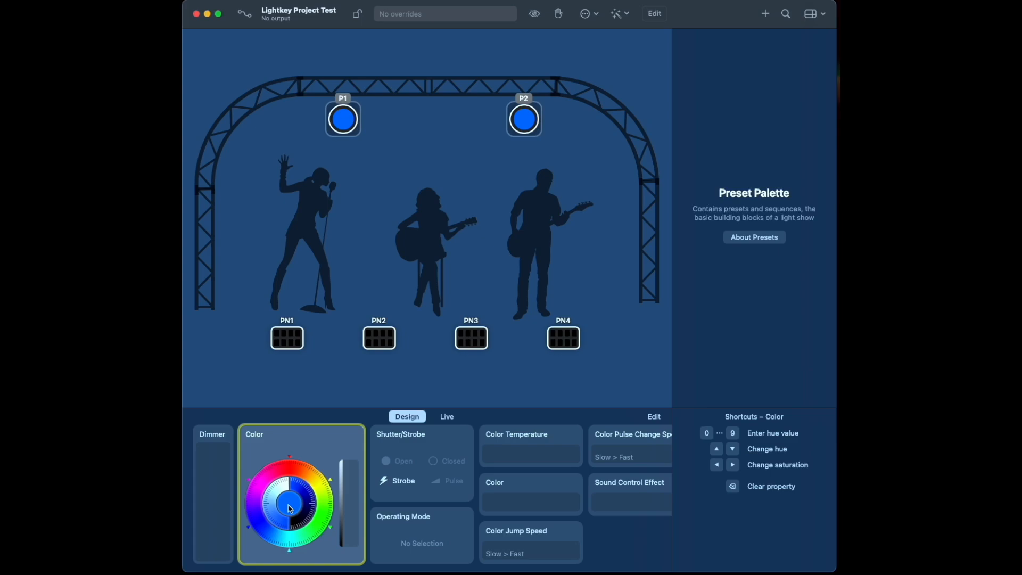
left_click_drag(289, 467, 300, 468)
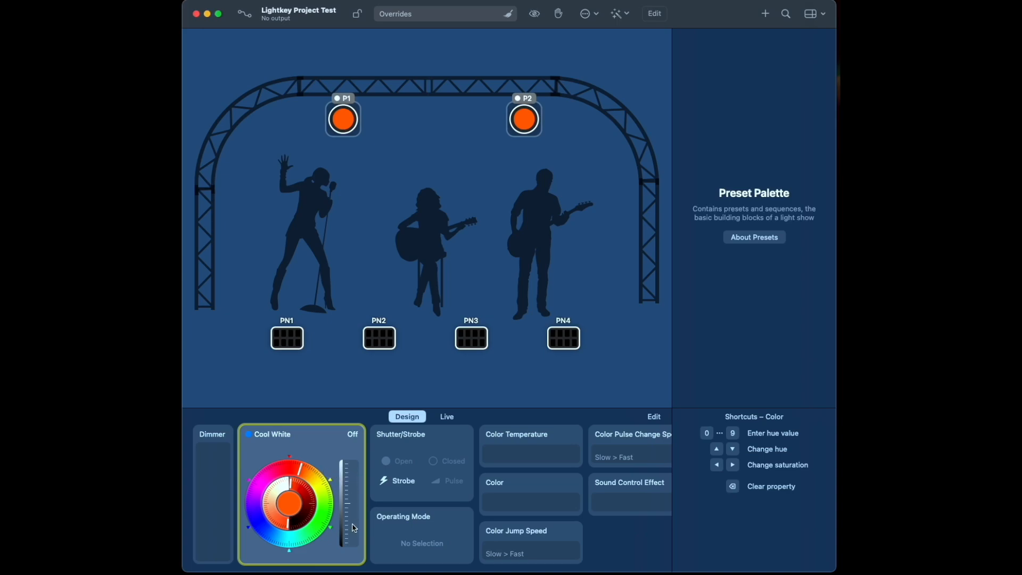
left_click_drag(355, 528, 353, 551)
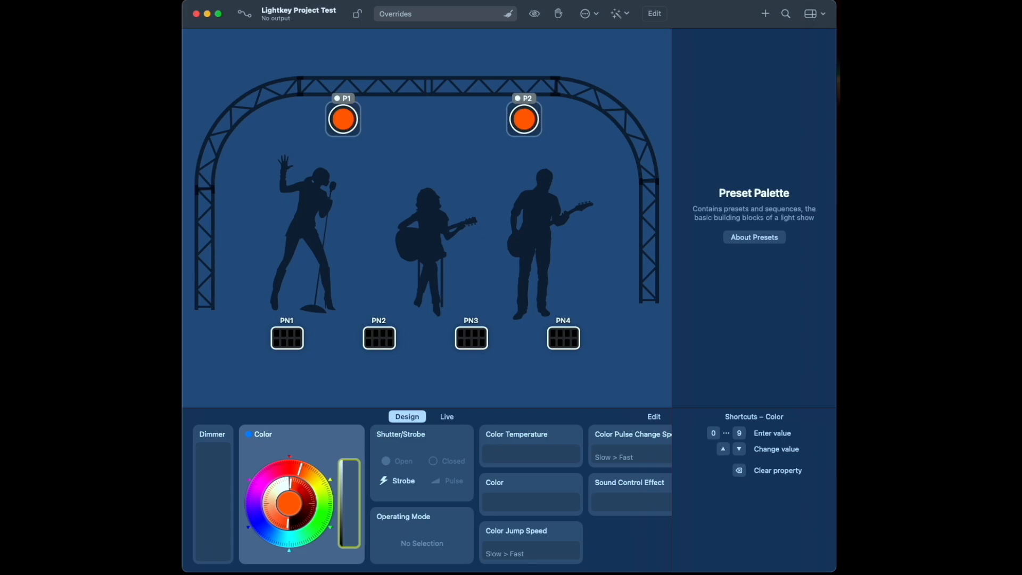
left_click(388, 141)
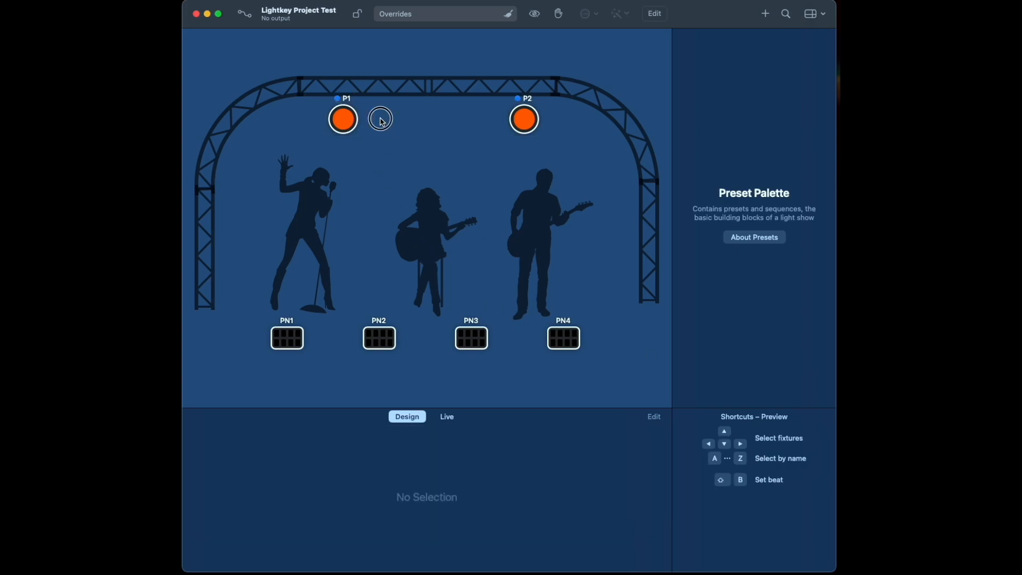
Select PAR lights P1 and P2 and raise their dimmer to full.
double_click(356, 115)
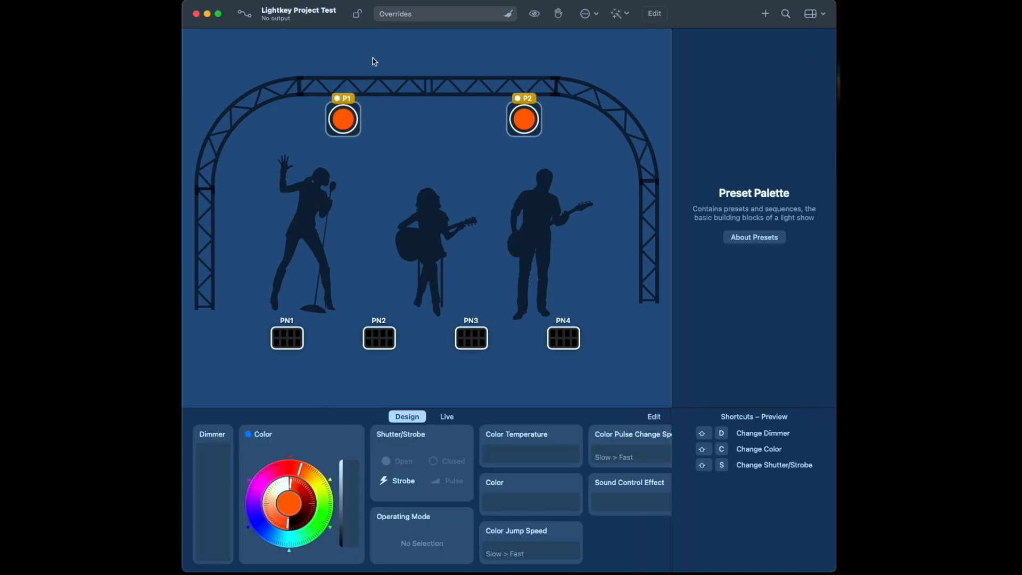
mouse_move(207, 469)
mouse_move(208, 511)
left_click_drag(208, 520, 213, 440)
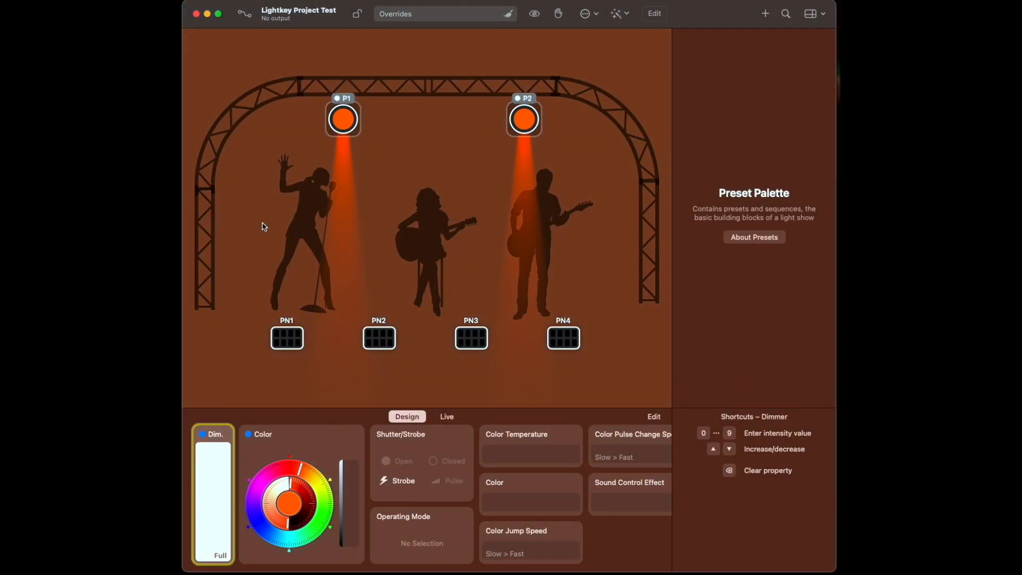
Set the Shutter/Strobe property of P1 and P2 to Strobe, and clear the fixture selection.
mouse_move(338, 100)
right_click(344, 115)
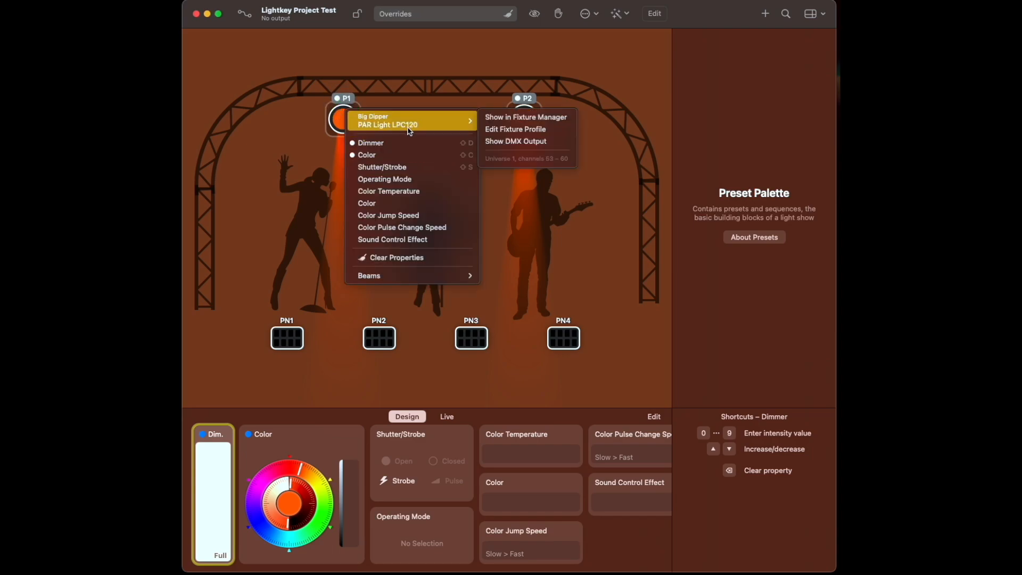
left_click(404, 167)
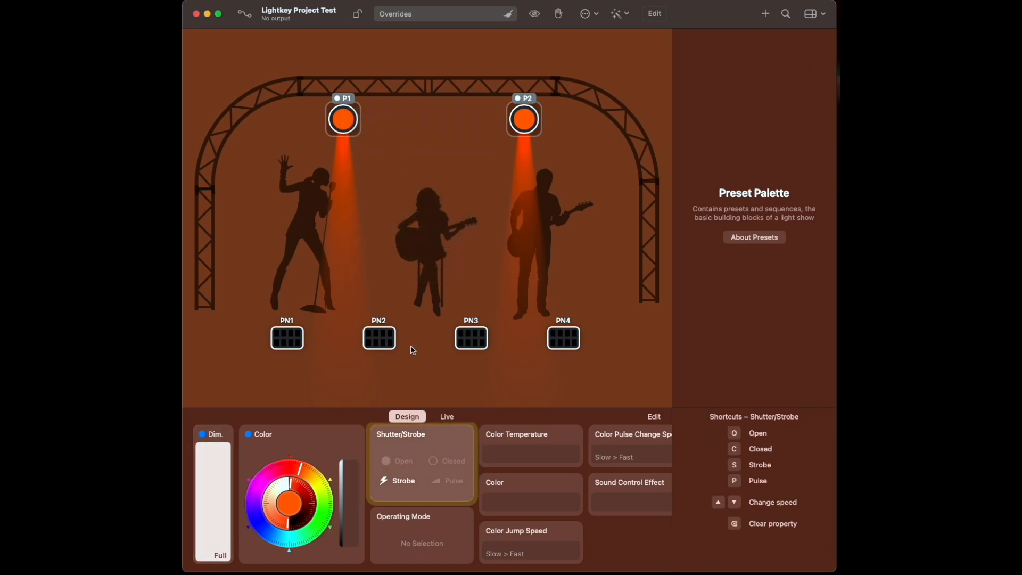
left_click(402, 493)
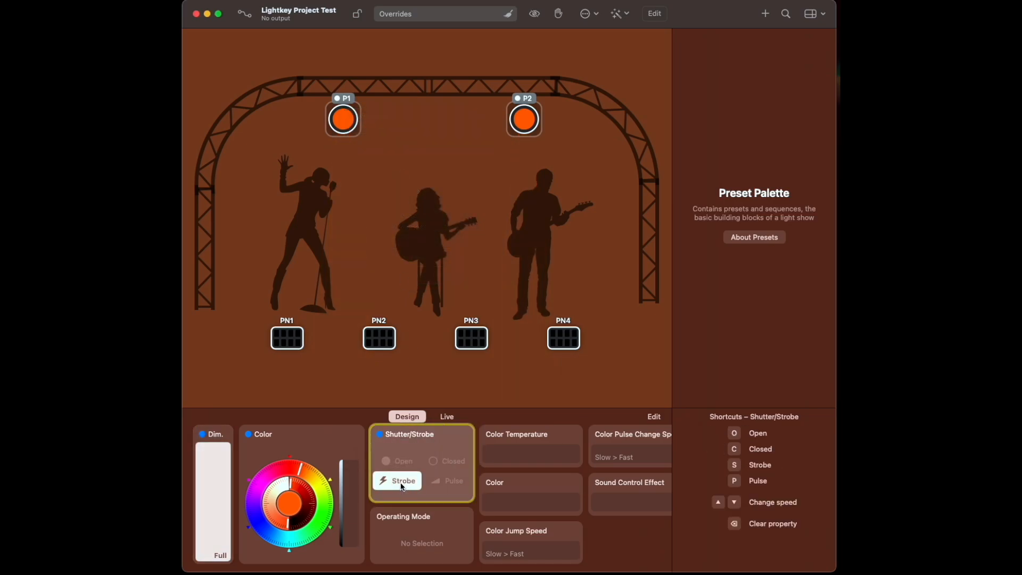
left_click(400, 462)
mouse_move(399, 481)
scroll(399, 483, "right", 1)
scroll(399, 484, "left", 1)
left_click(448, 387)
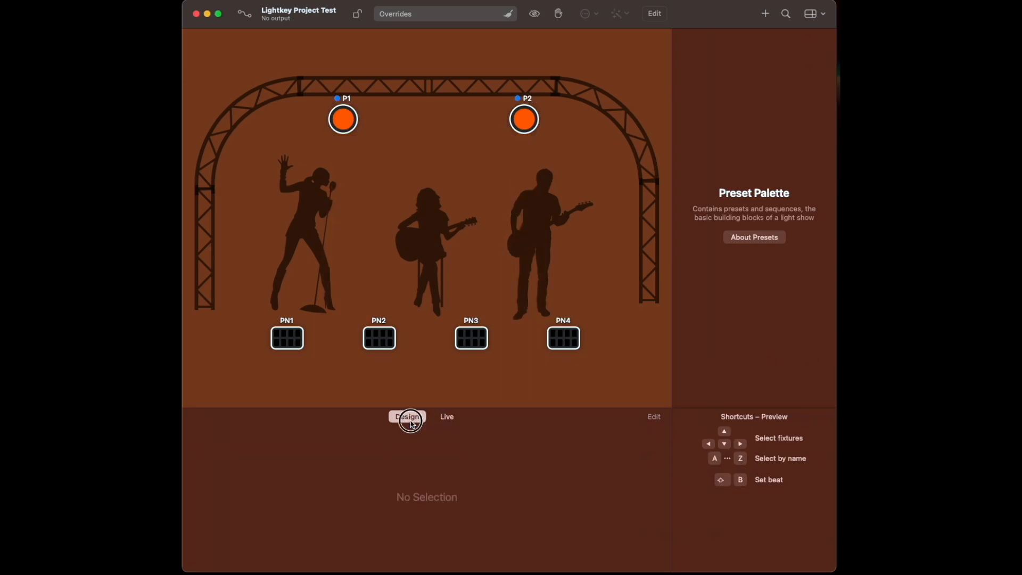
Enter and leave preview editing, look at the Live view, and return to the Design view.
left_click(658, 418)
left_click(656, 21)
left_click(655, 16)
left_click(447, 417)
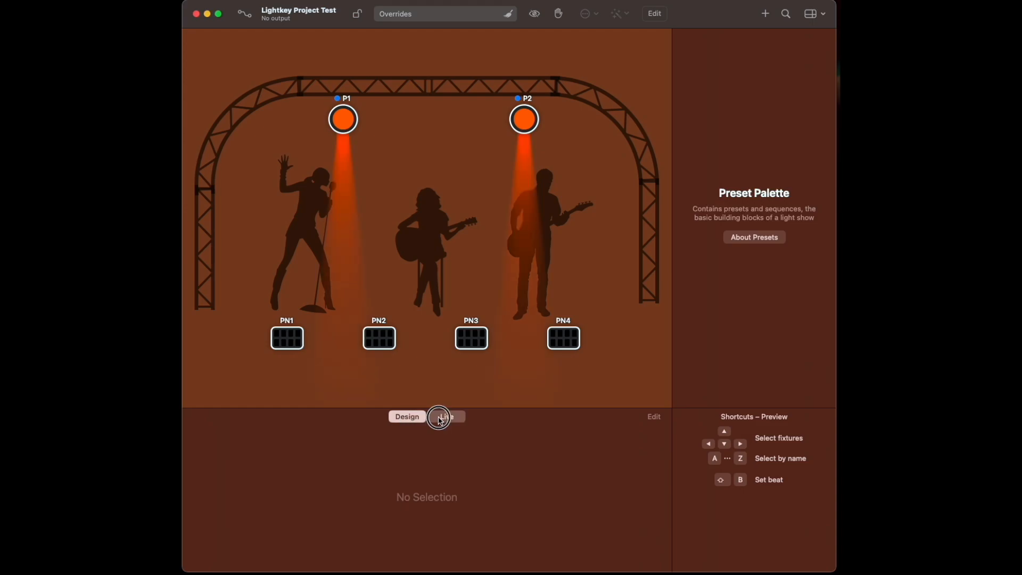
left_click(407, 417)
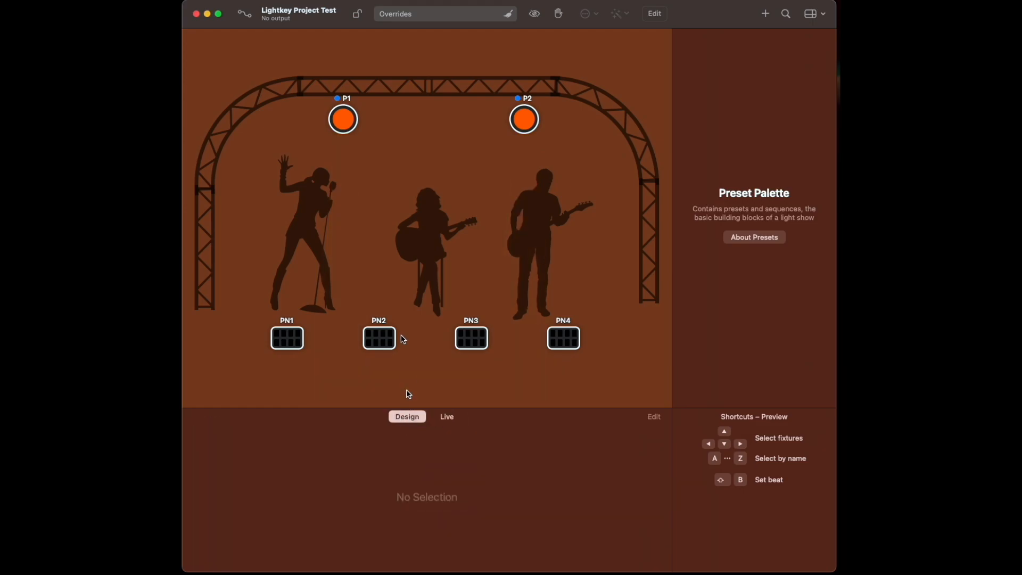
Set Color Temperature to 204, the Color value slider to 218 and Color Pulse Change Speed to about 90% for P1 and P2.
double_click(352, 123)
left_click_drag(519, 456, 561, 453)
left_click_drag(529, 495, 566, 506)
left_click_drag(609, 453, 658, 459)
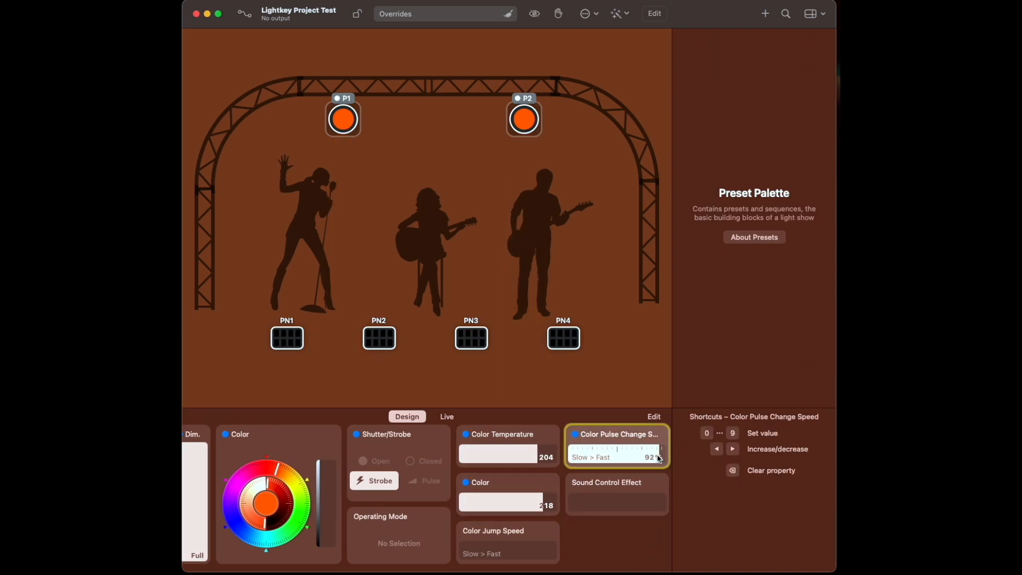
Look at the available options of the Color Pulse Change Speed property, and select the Sound Control Effect property.
left_click(603, 484)
left_click(616, 436)
left_click(616, 436)
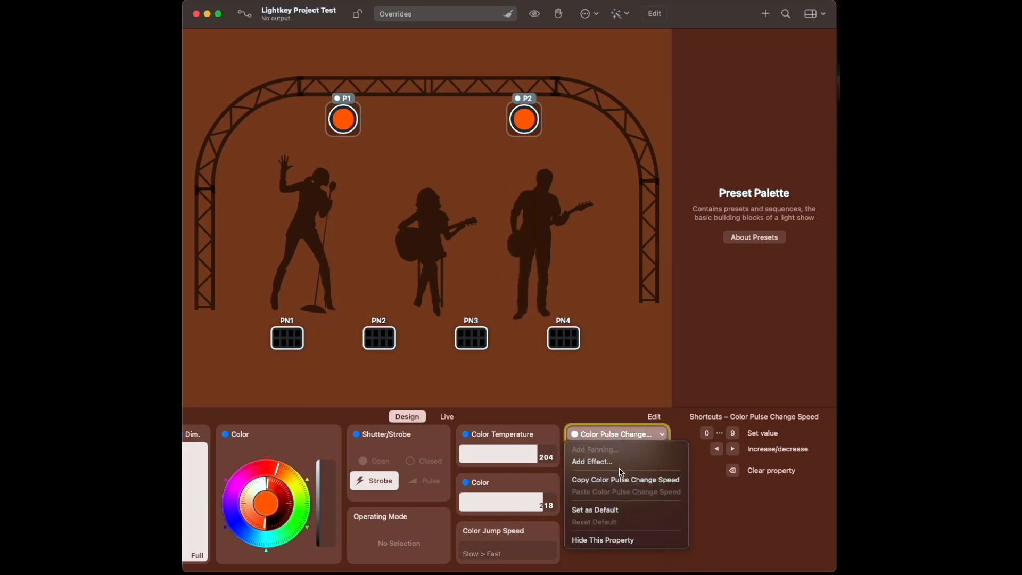
left_click(727, 524)
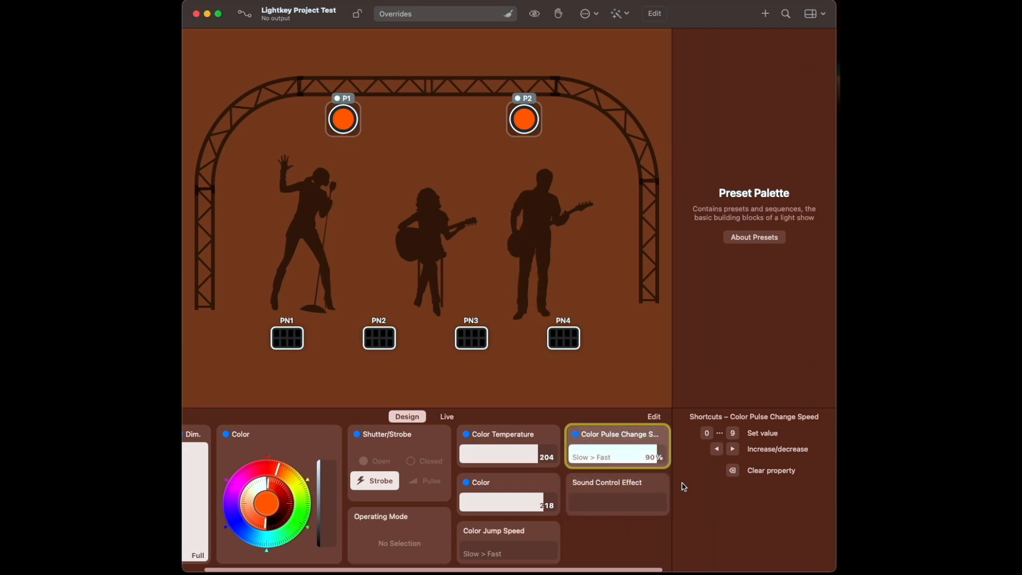
left_click(651, 483)
Add a Curve effect to the Color Jump Speed property of the PAR lights.
left_click(547, 535)
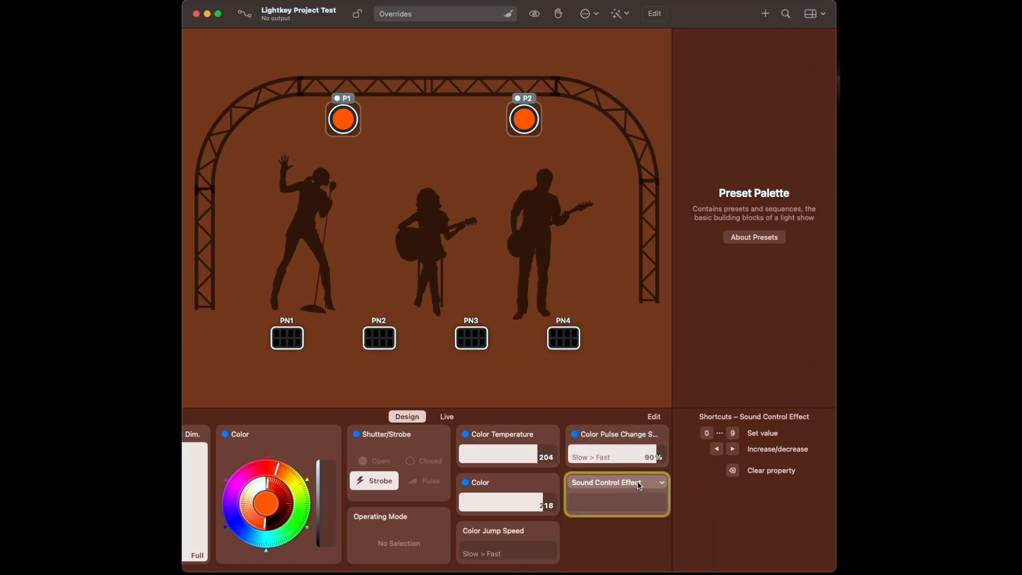
left_click(525, 530)
left_click(485, 453)
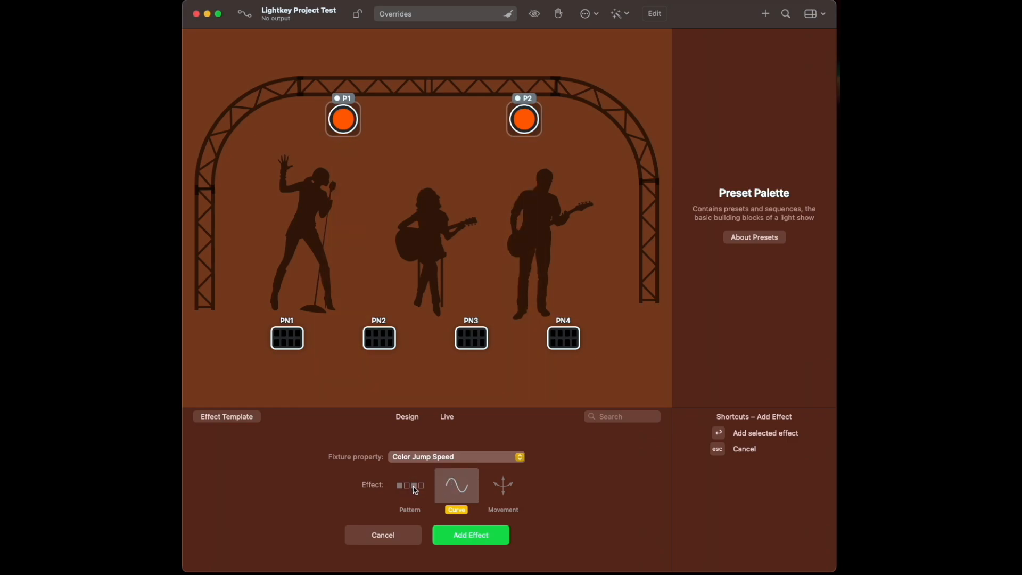
left_click(469, 457)
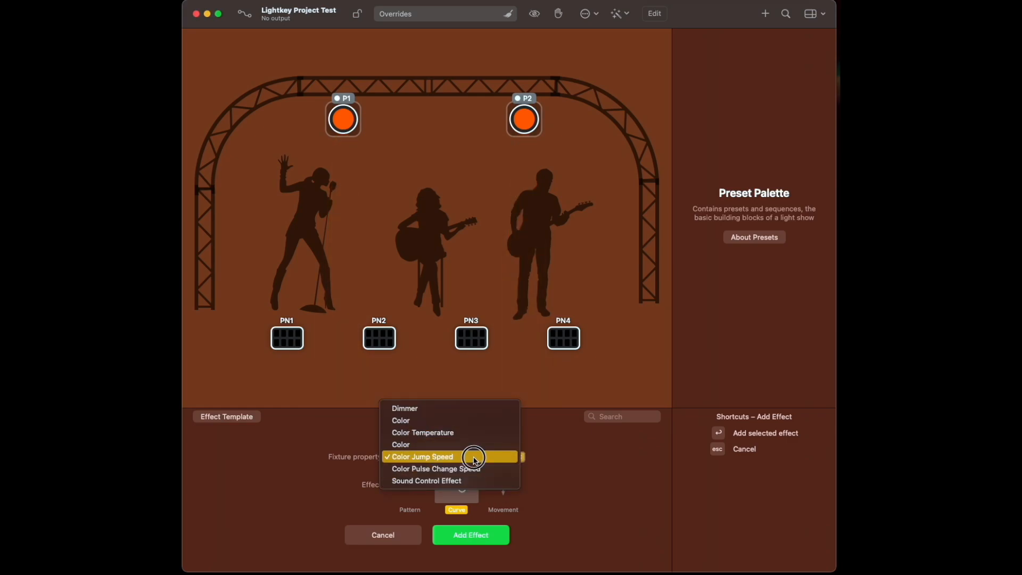
left_click(471, 456)
left_click(490, 538)
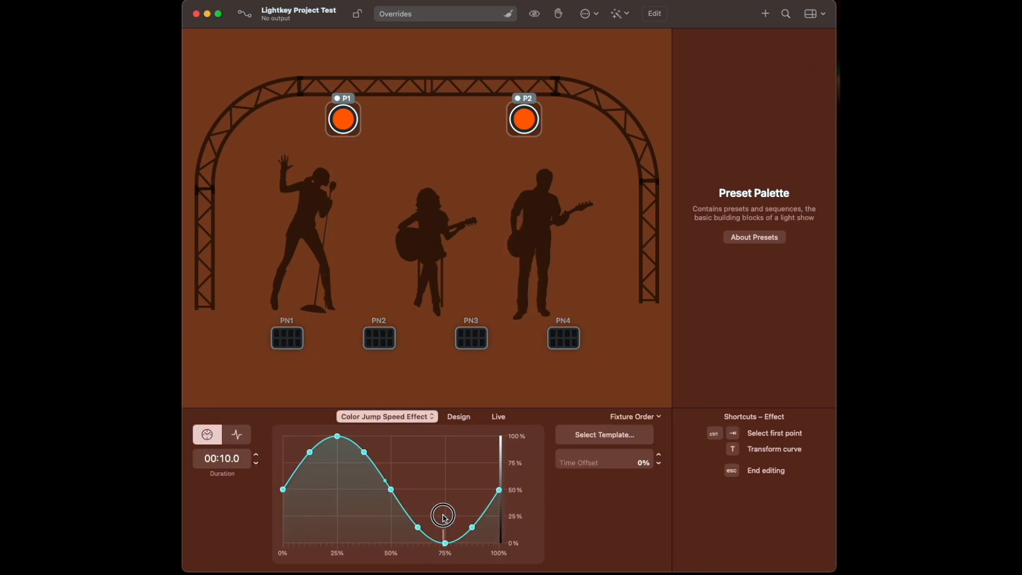
Set the effect's time offset to 100% and apply the 3 Bumps curve template.
left_click(592, 467)
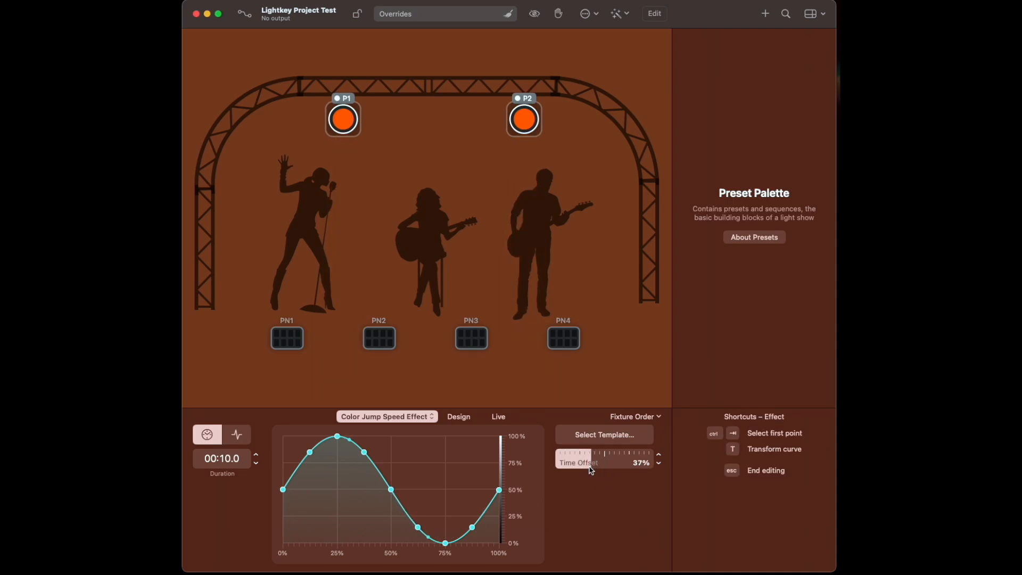
left_click_drag(590, 467, 654, 469)
left_click(631, 445)
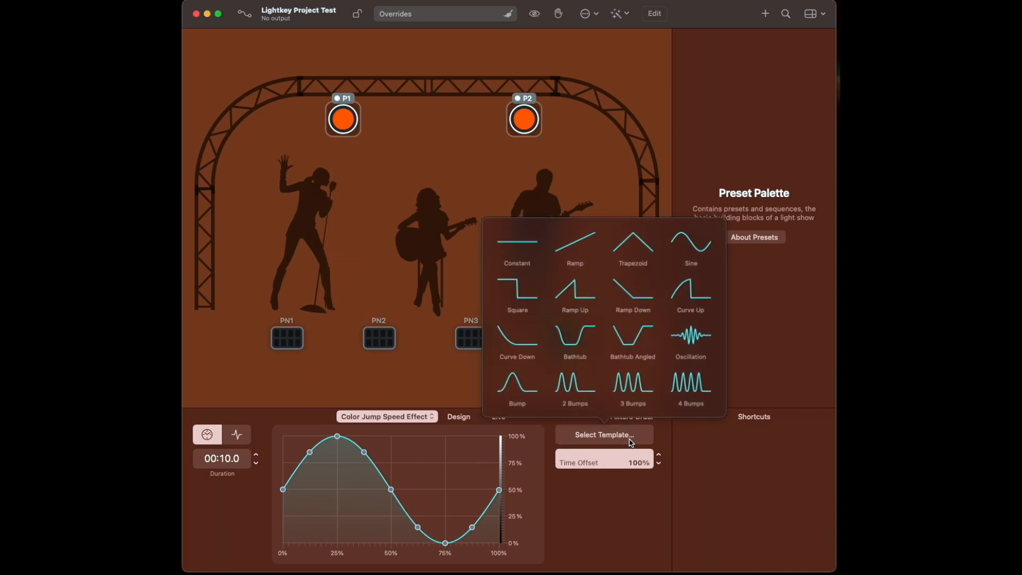
left_click(634, 395)
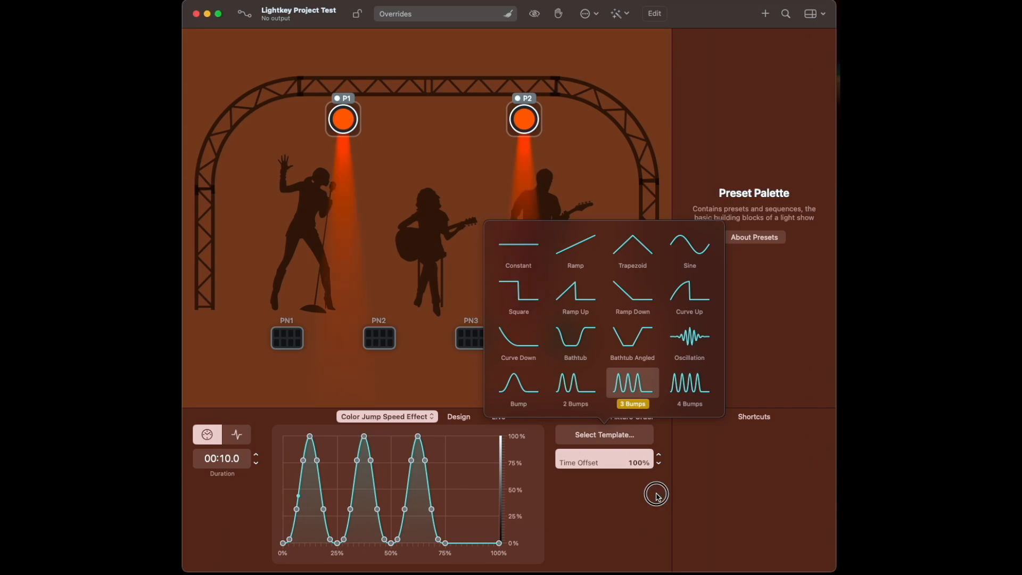
left_click(655, 482)
Set the effect's fixture order to Random (Fixed) and time it by the beat with a multiplier of ×2.
left_click(646, 416)
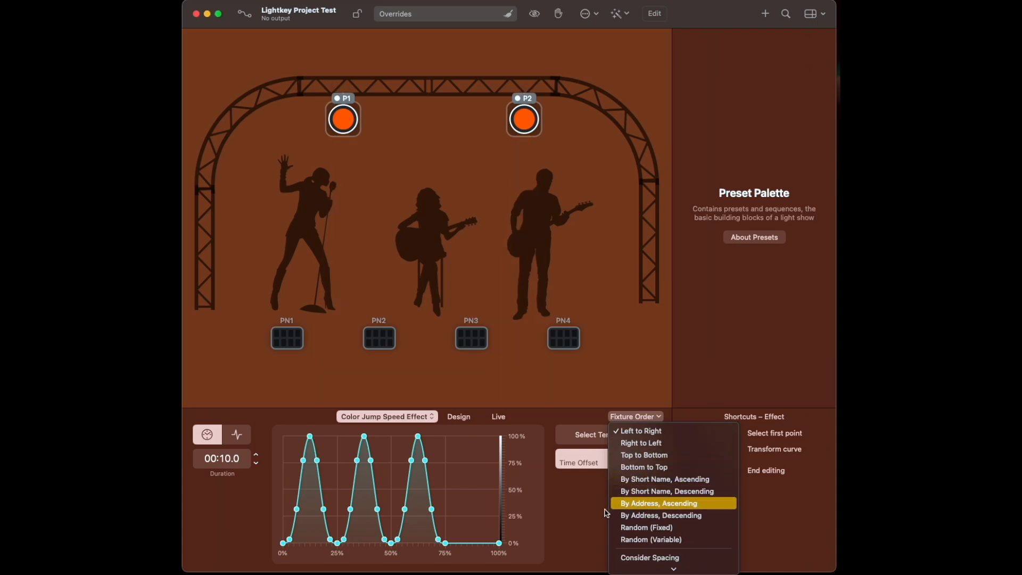
left_click(653, 529)
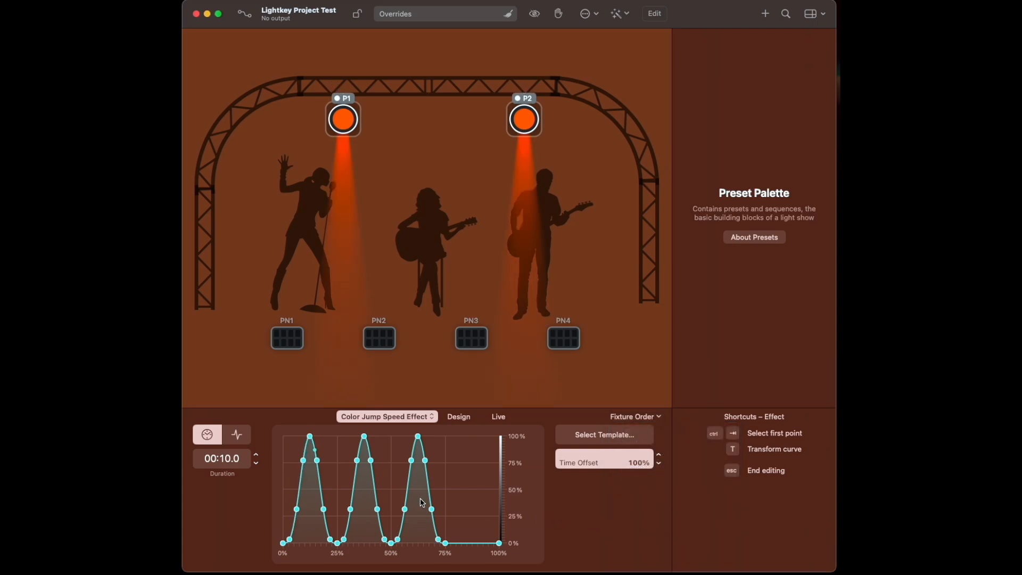
left_click(231, 442)
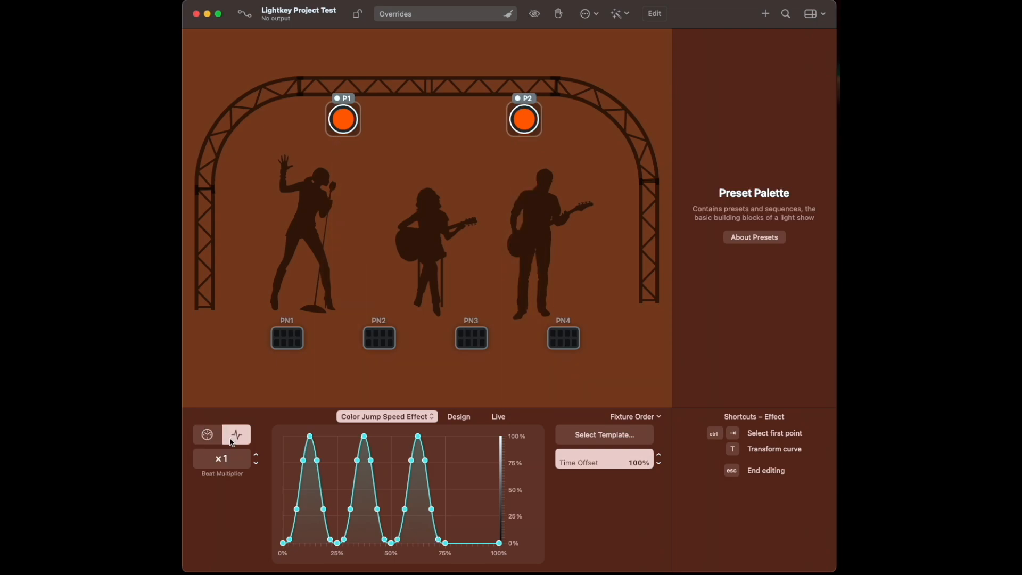
left_click(201, 438)
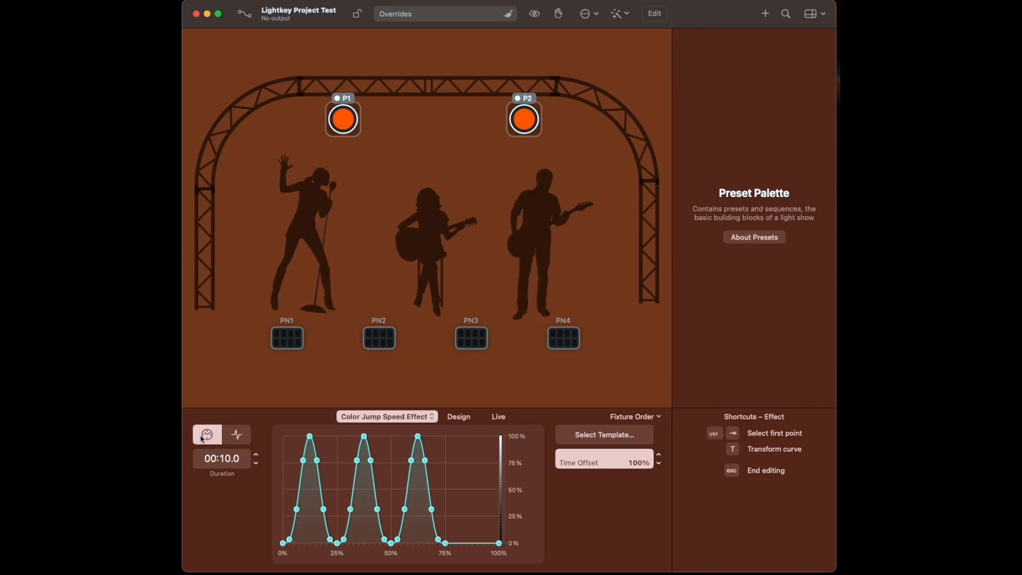
left_click(245, 441)
left_click(259, 464)
left_click(256, 456)
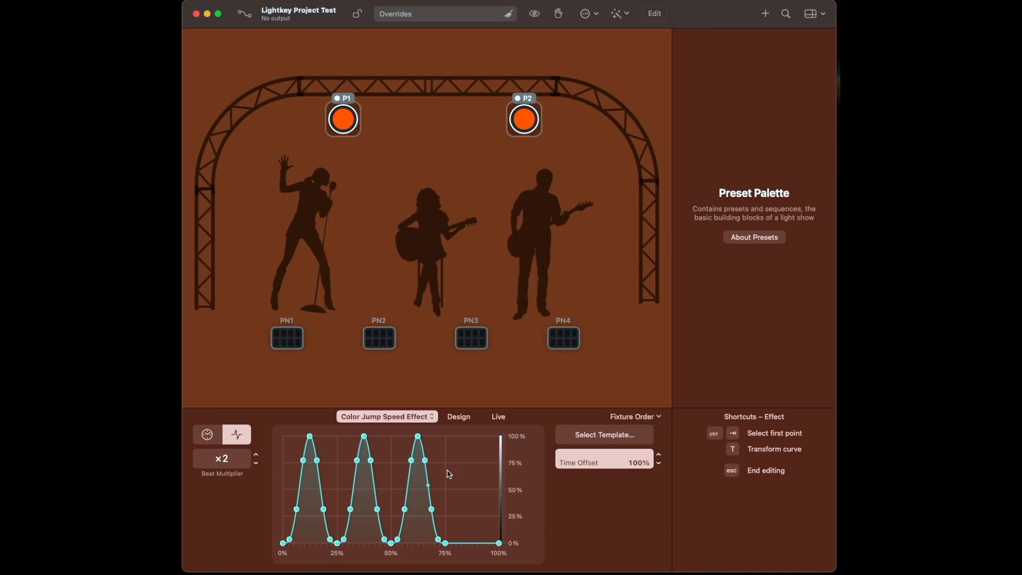
Set the Color Jump Speed effect's time offset to 62% and its fixture order to By Address, Ascending.
left_click(619, 463)
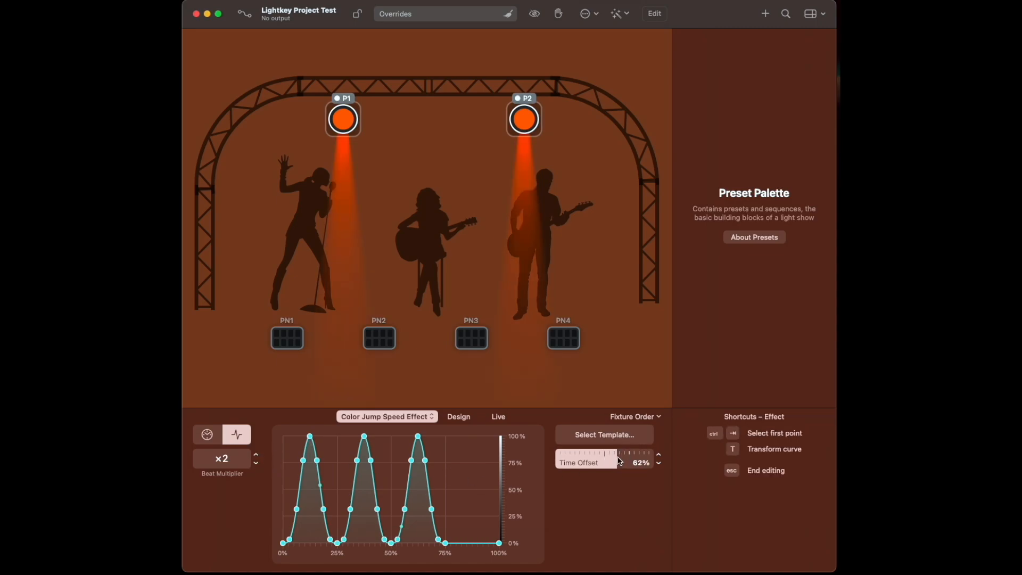
left_click(625, 433)
left_click(625, 433)
left_click(637, 416)
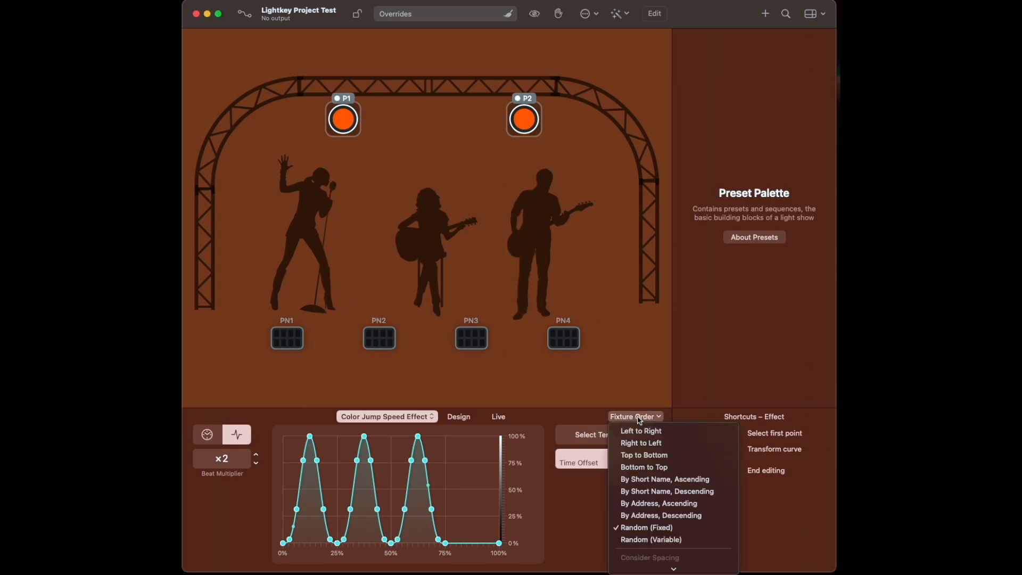
left_click(665, 504)
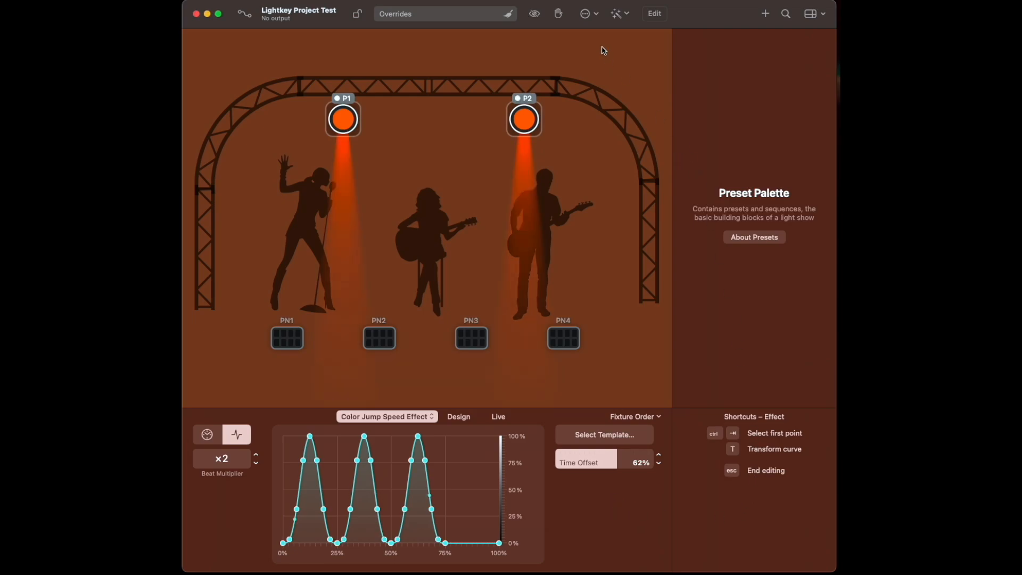
left_click(623, 16)
left_click(599, 18)
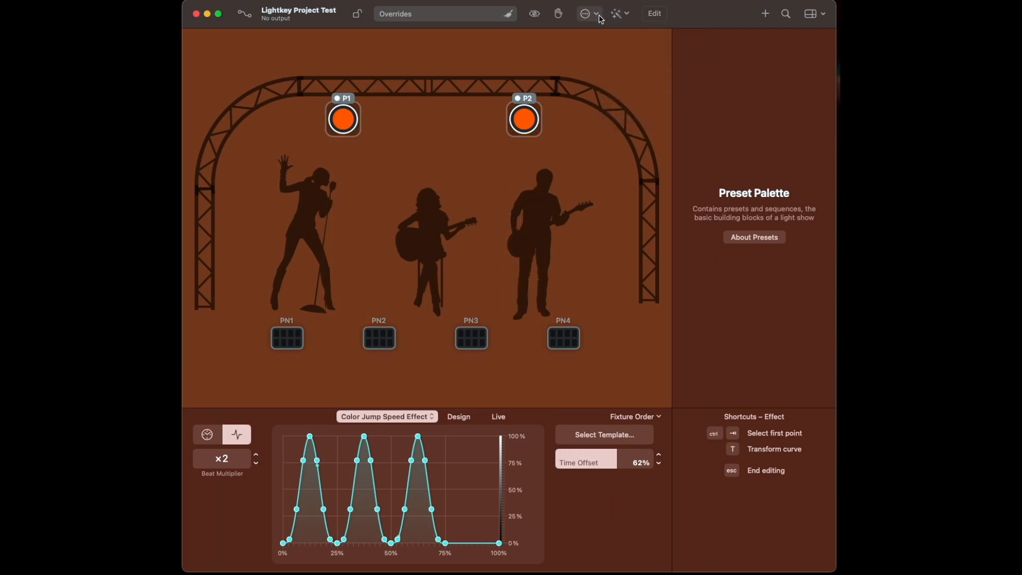
left_click(600, 18)
left_click(600, 19)
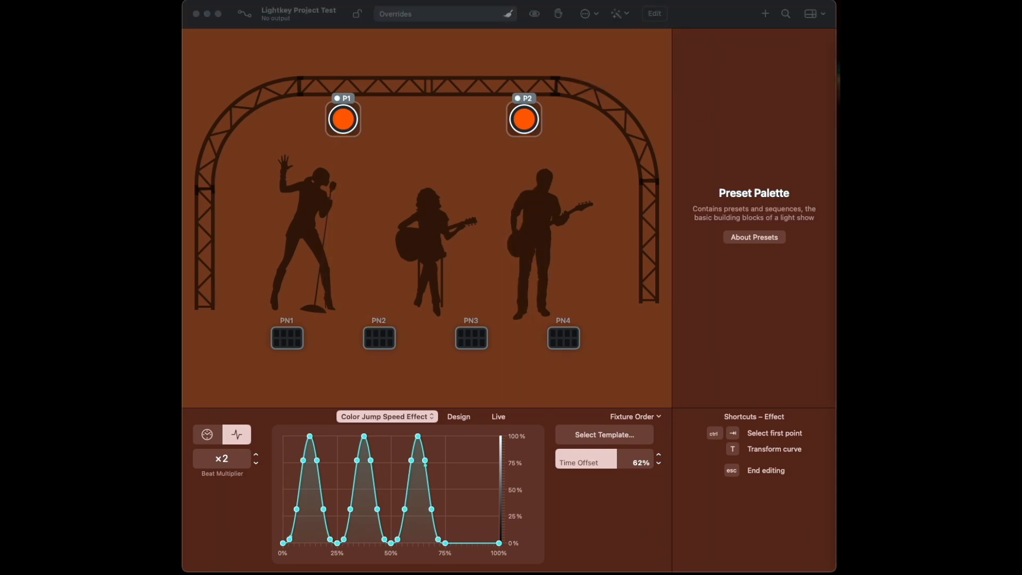
Return from the effect to the design properties and look at which properties can be shown or hidden.
left_click(250, 51)
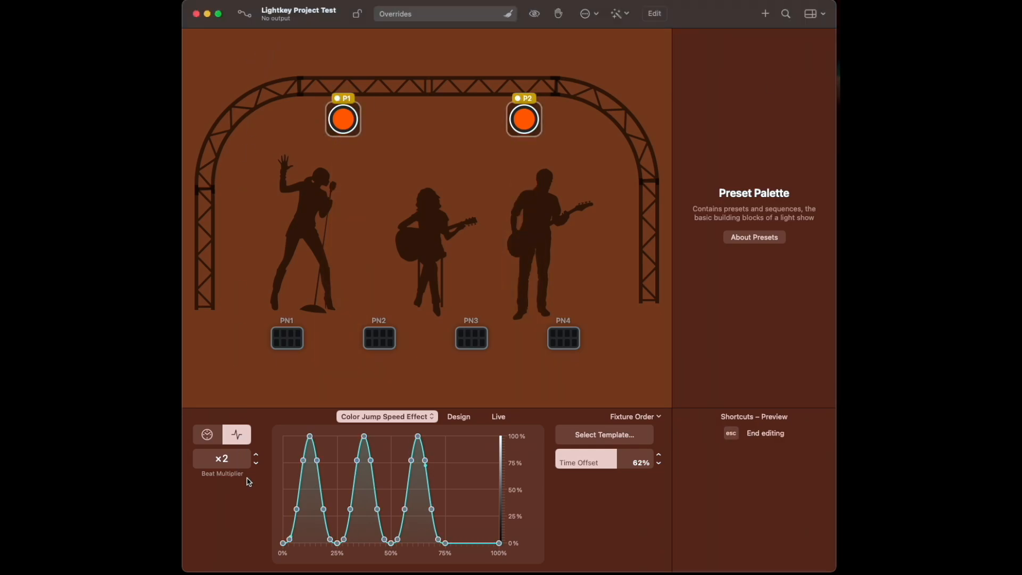
left_click(458, 417)
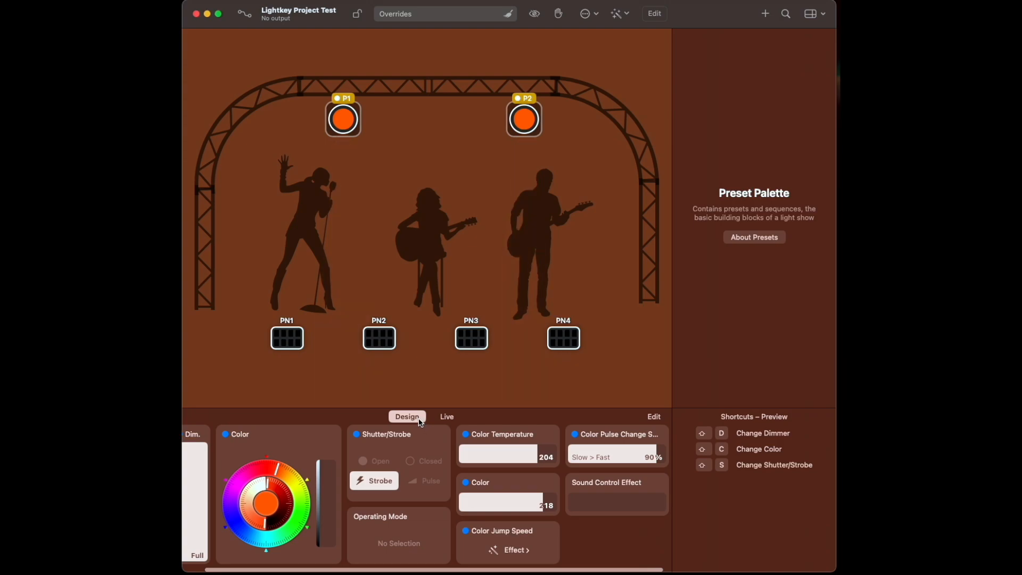
left_click(654, 419)
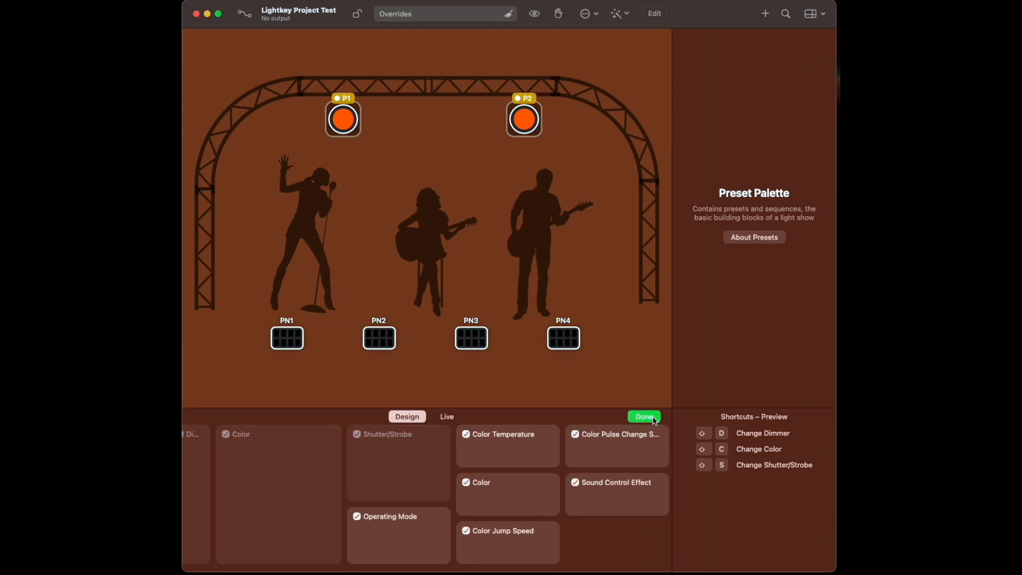
left_click(655, 421)
left_click(655, 421)
left_click(656, 421)
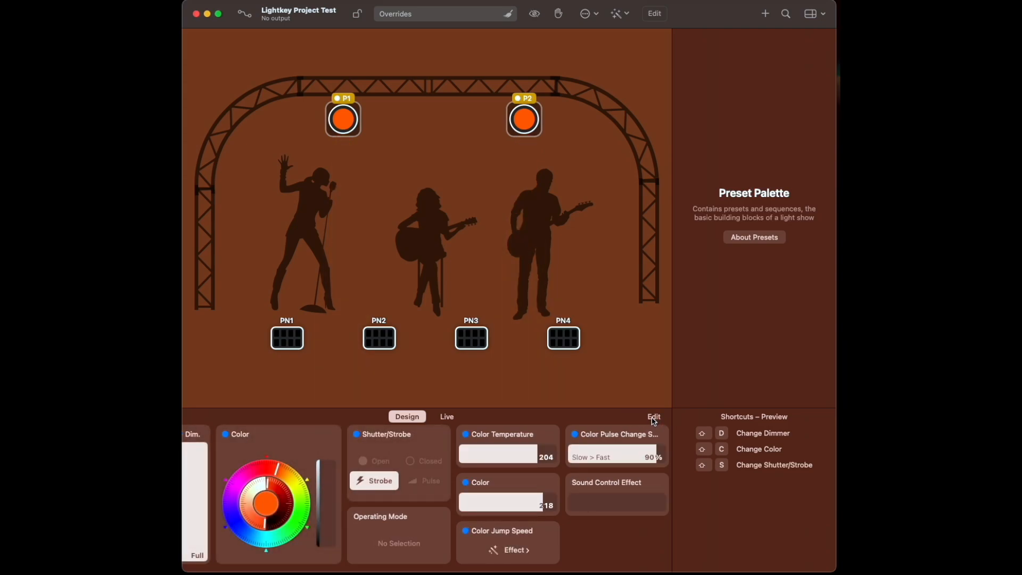
Set the PAR lights' hue to 20° and their separate Color property to 255.
left_click(280, 460)
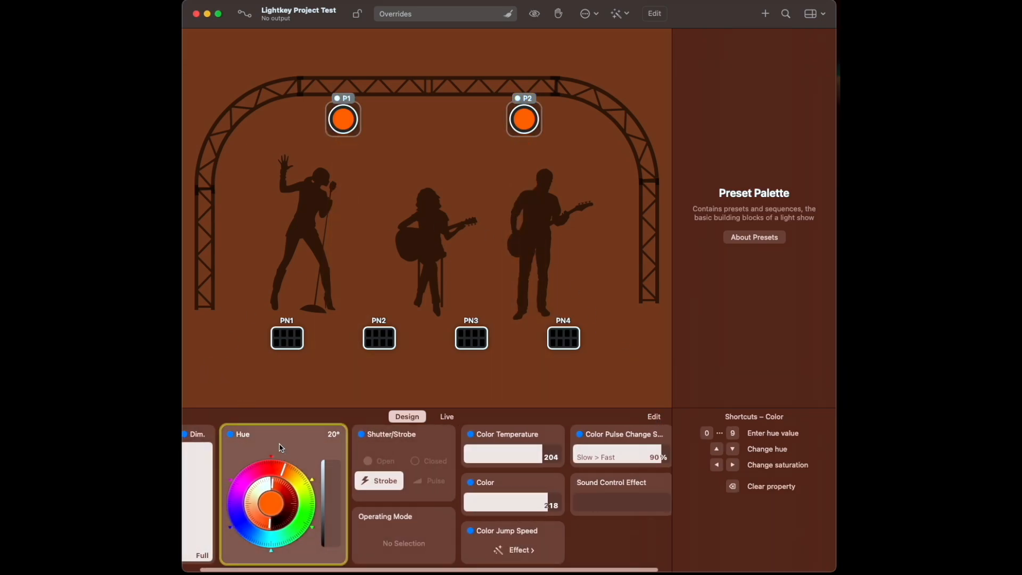
left_click(544, 506)
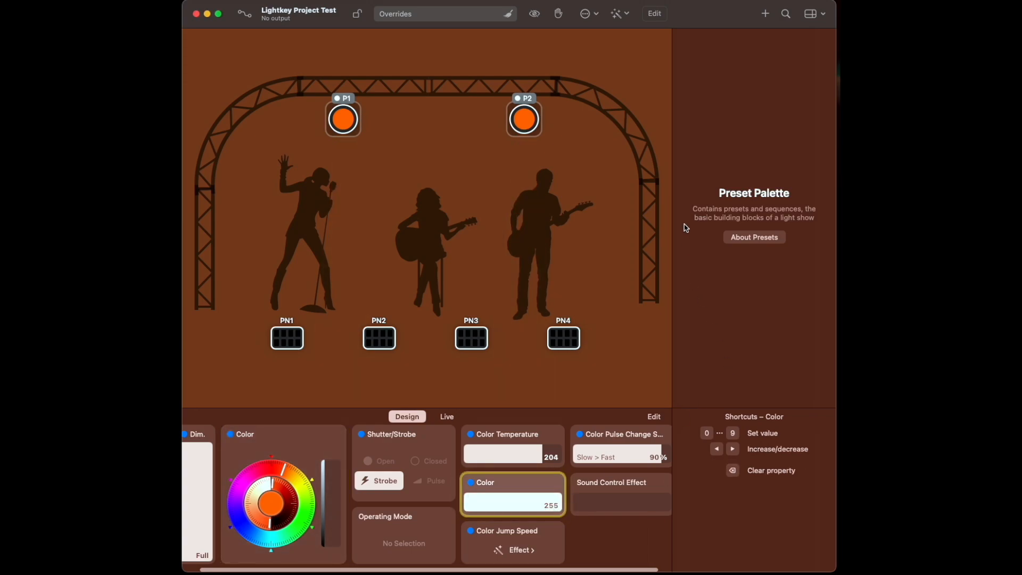
Select the Operating Mode property of the PAR lights and set it to Output of 16 Colors.
left_click(622, 14)
left_click(629, 20)
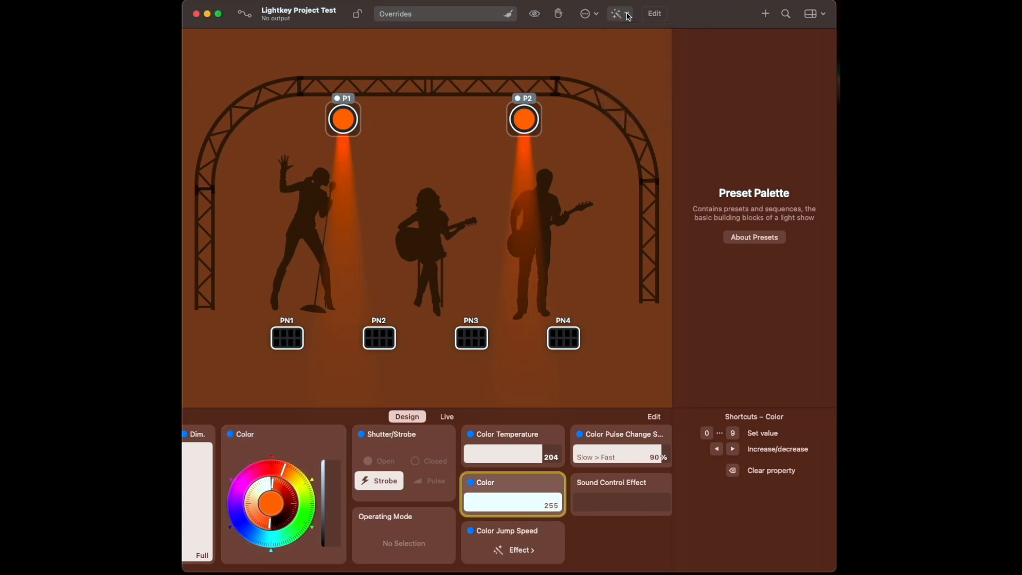
left_click(591, 15)
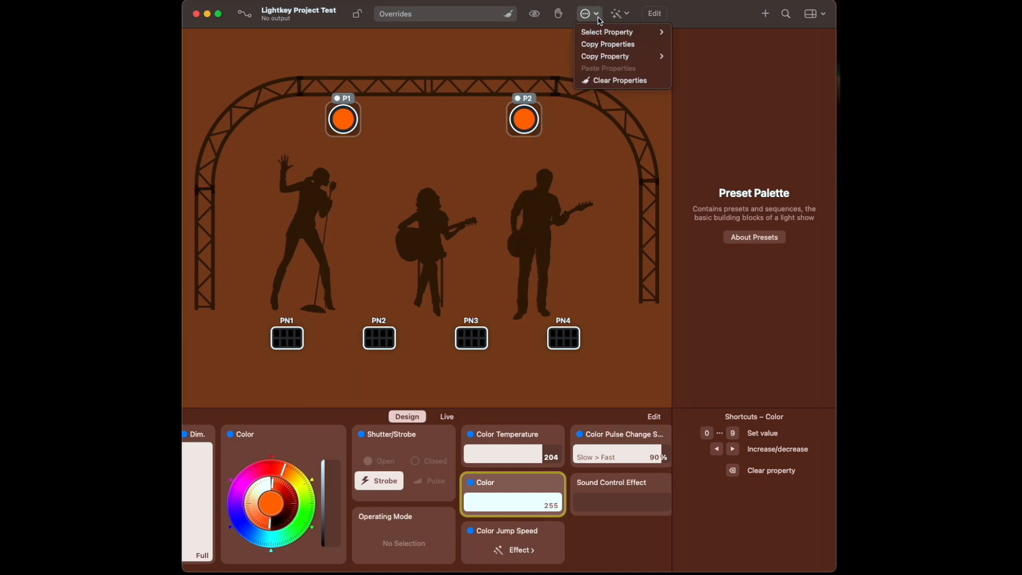
mouse_move(604, 36)
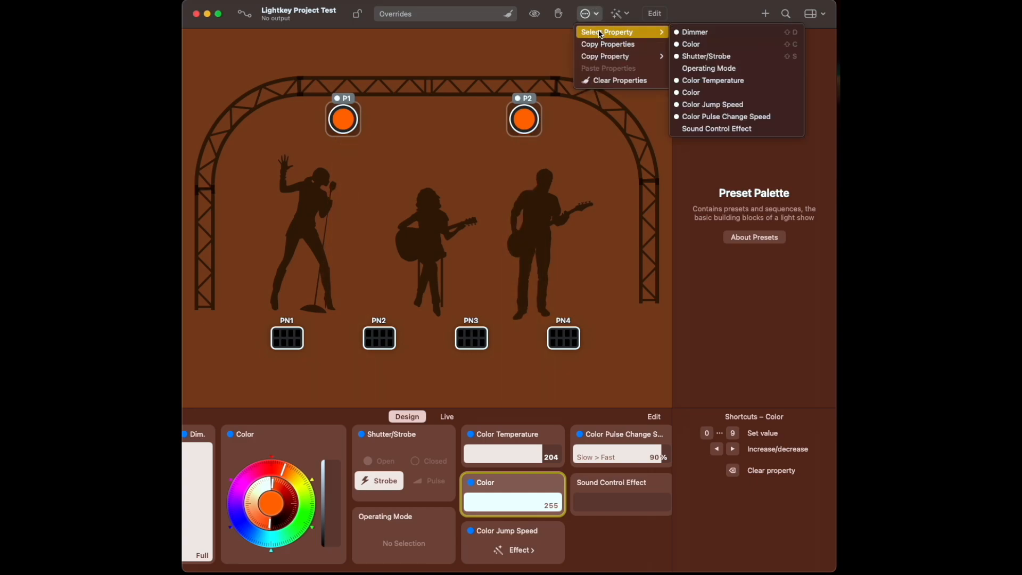
left_click(688, 68)
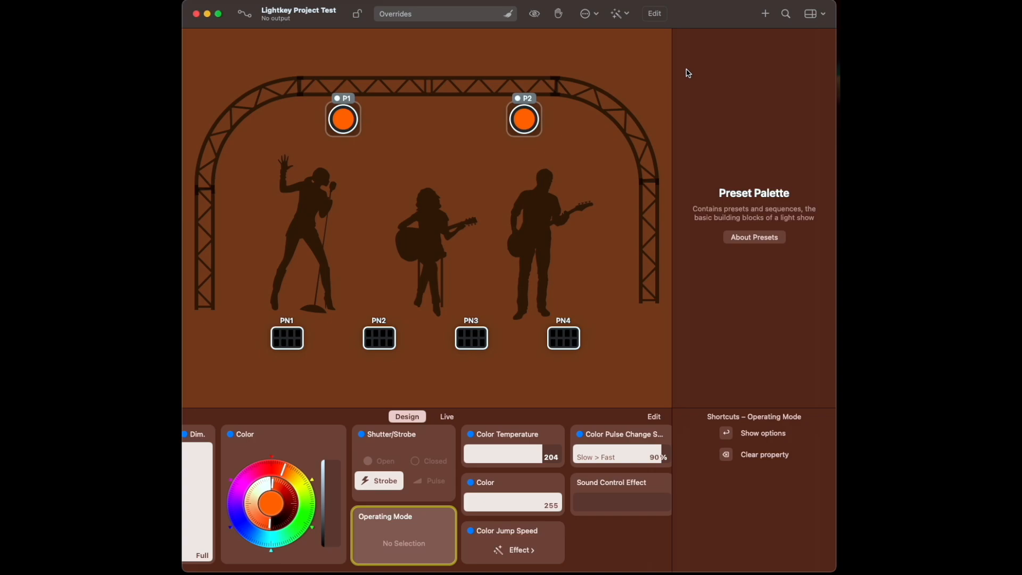
left_click(413, 543)
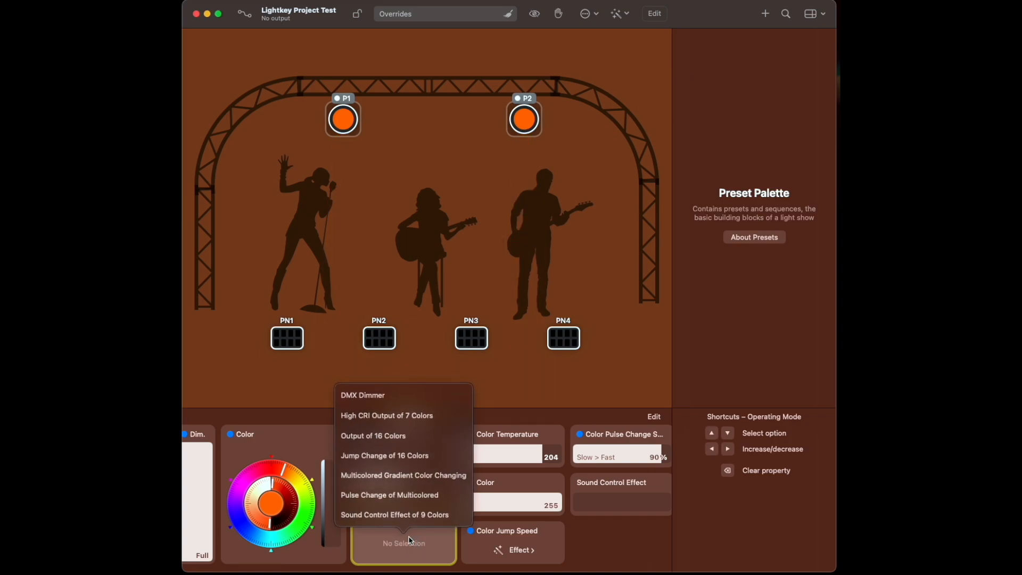
left_click(389, 438)
left_click(424, 560)
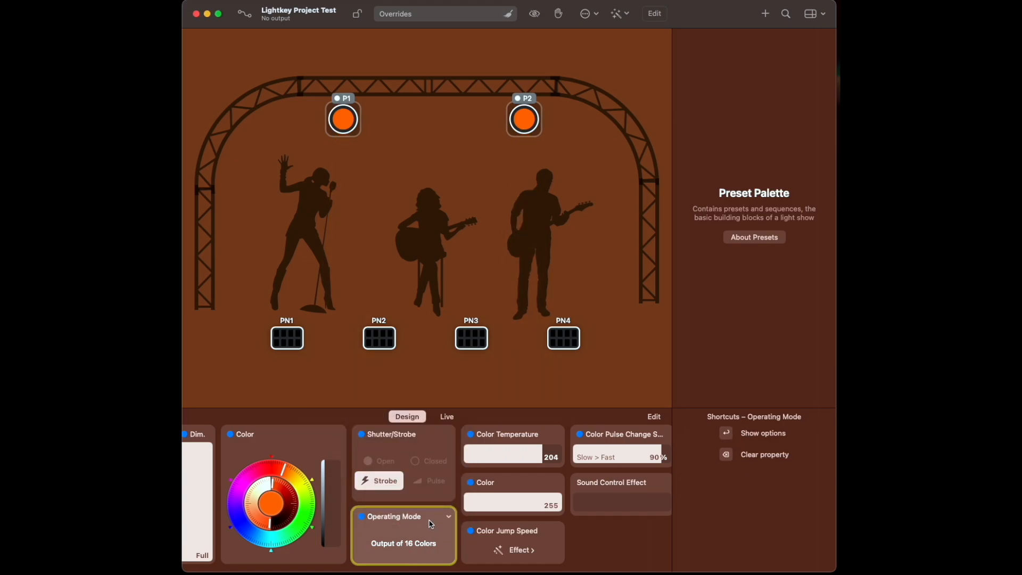
Look at the commands available for the Operating Mode property without applying any.
left_click(449, 517)
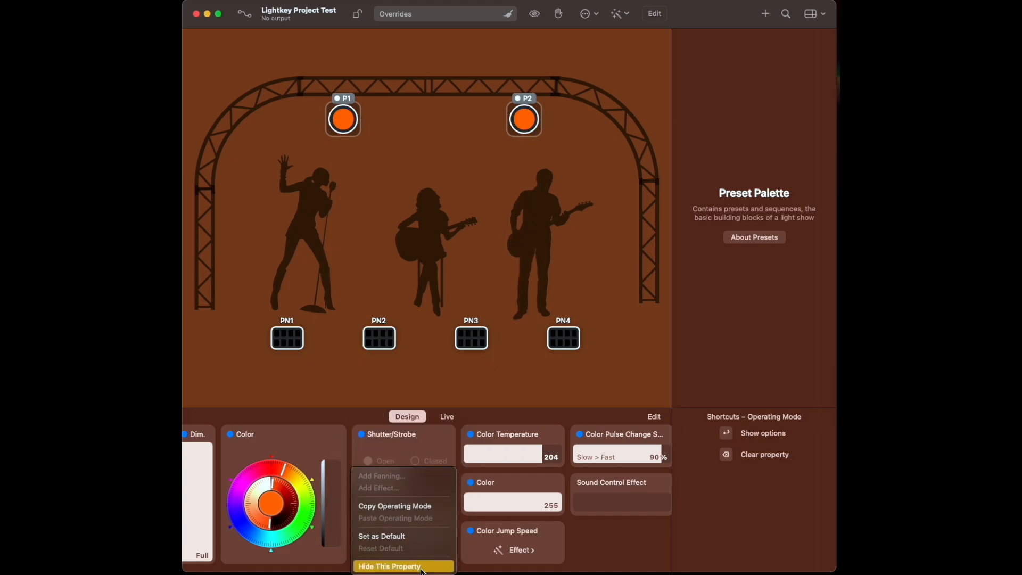
left_click(338, 563)
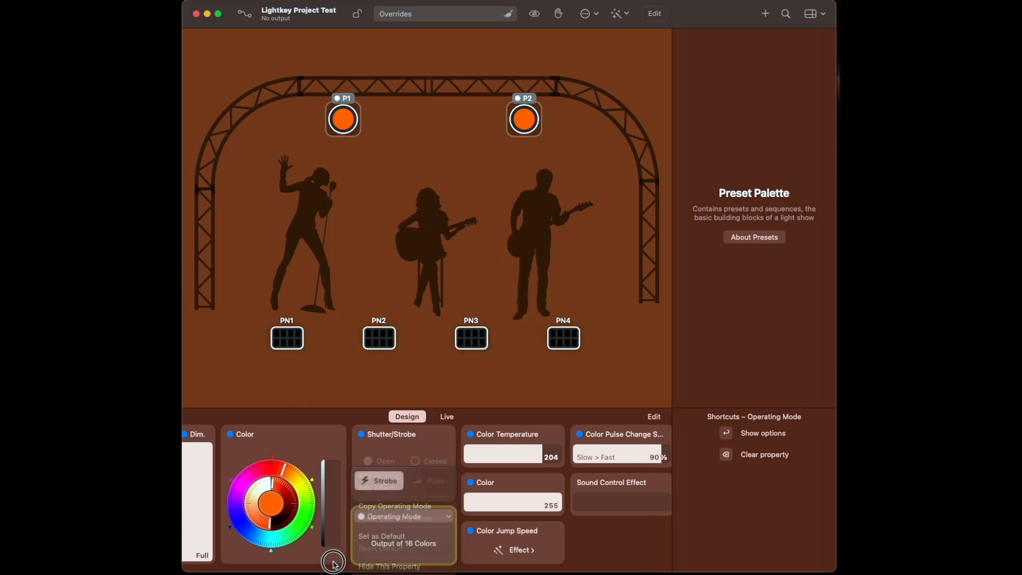
scroll(386, 525, "left", 1)
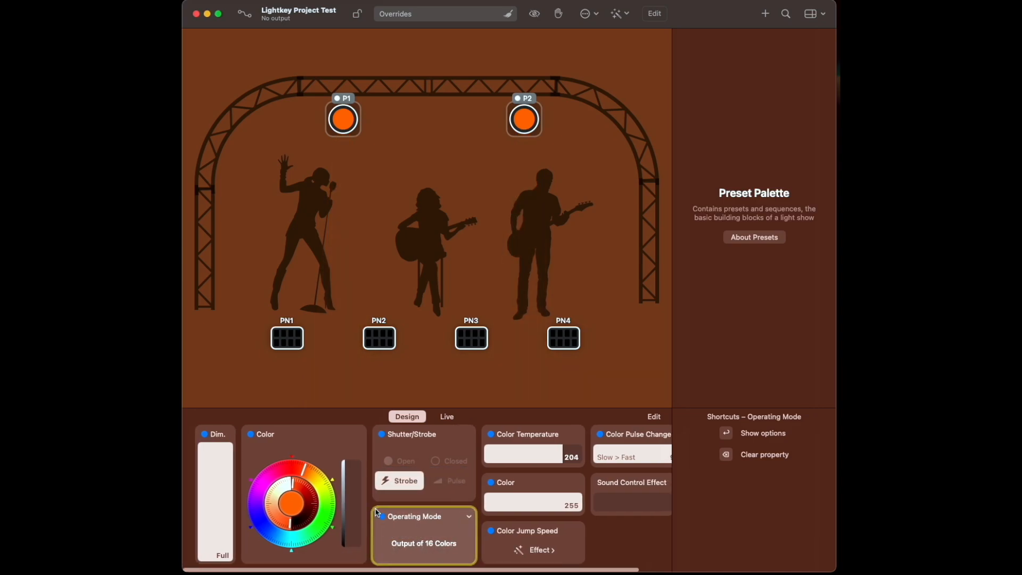
Look at the list of overridden properties on the P1 fixture in the stage preview.
left_click(337, 99)
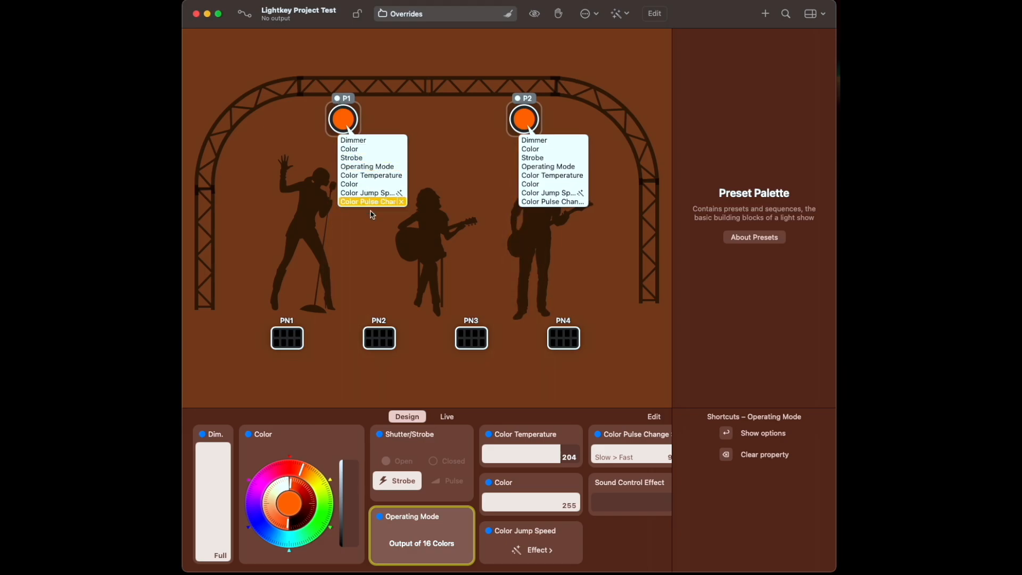
left_click(340, 101)
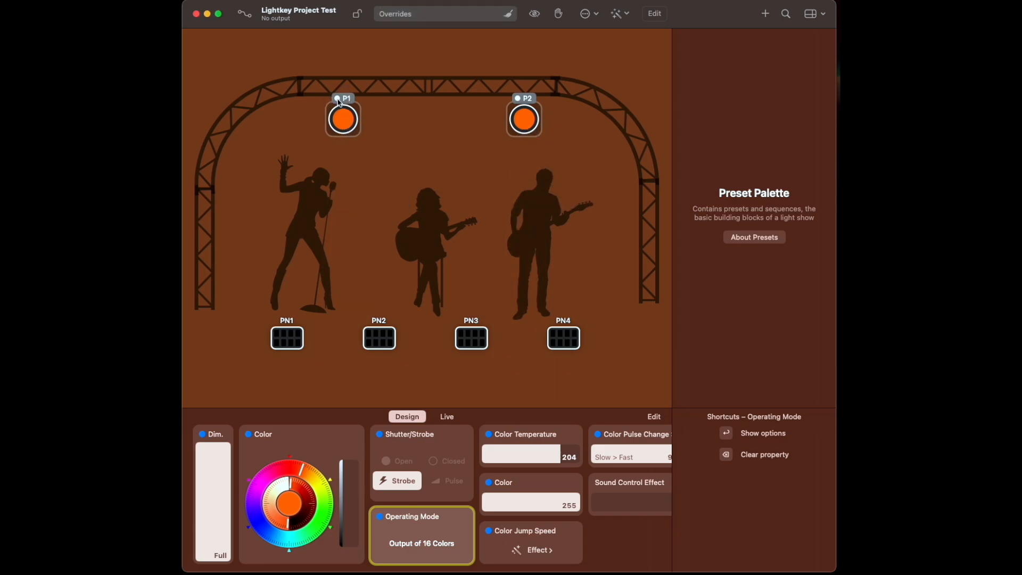
right_click(341, 111)
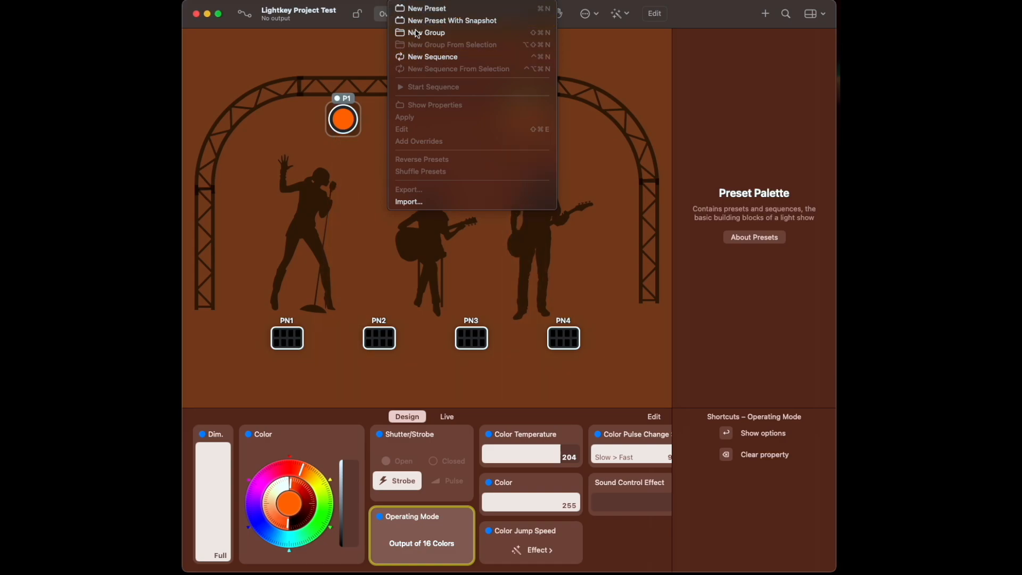
Create a new group in the preset palette and name it PAR WASH DUO.
mouse_move(418, 1)
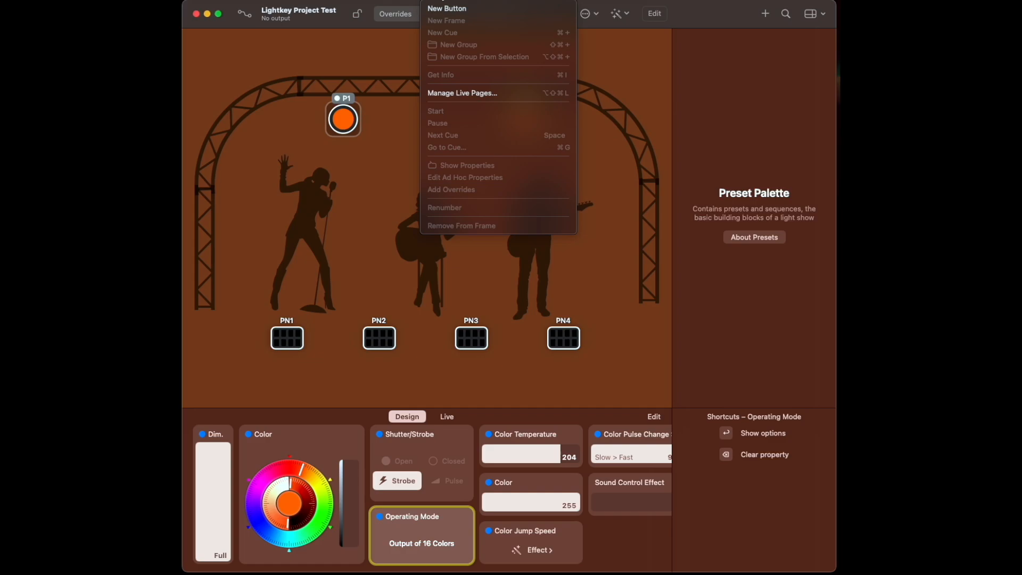
mouse_move(456, 2)
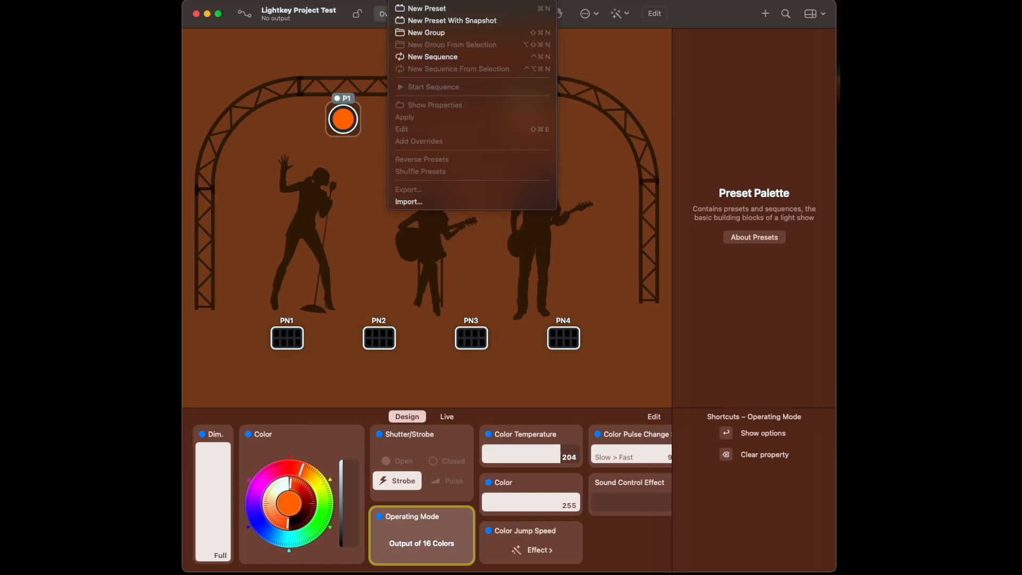
left_click(766, 13)
left_click(765, 14)
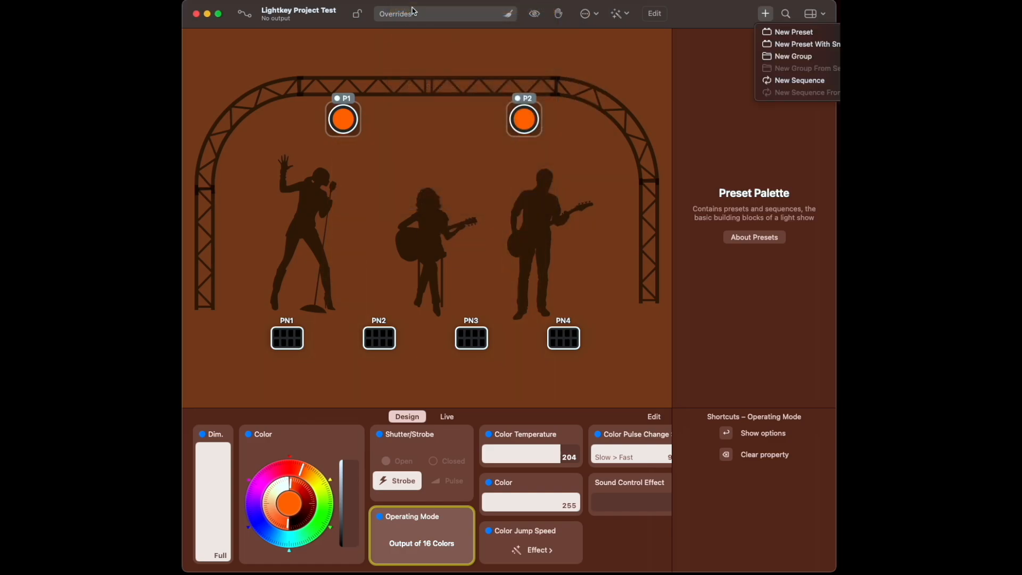
left_click(788, 56)
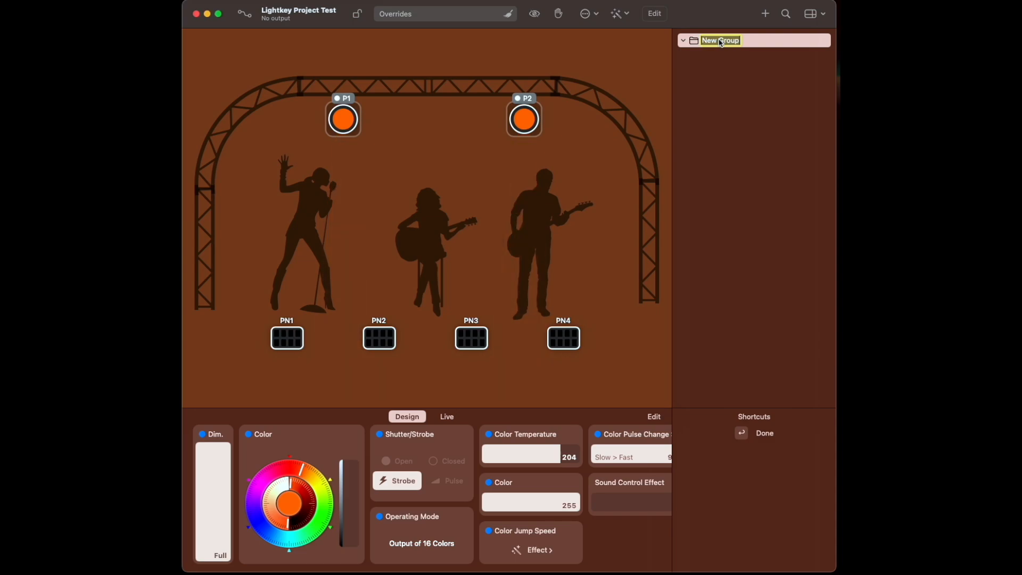
type("PEDE")
key("BackSpace")
key("BackSpace")
key("BackSpace")
key("BackSpace")
type("PAR WASH DUO")
key("Return")
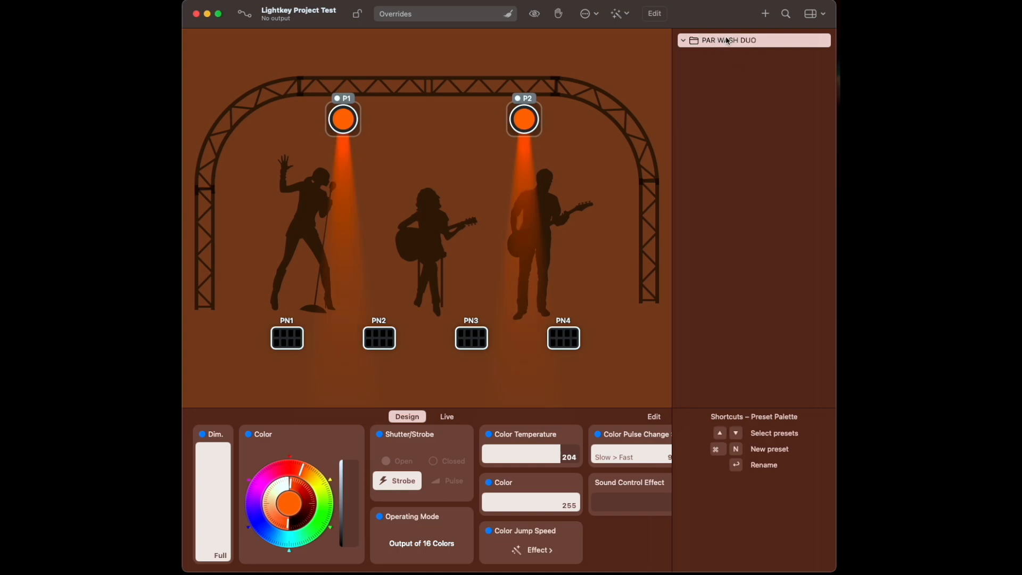
Create a preset from the current overrides inside the PAR WASH DUO group, keeping its suggested name.
left_click(766, 13)
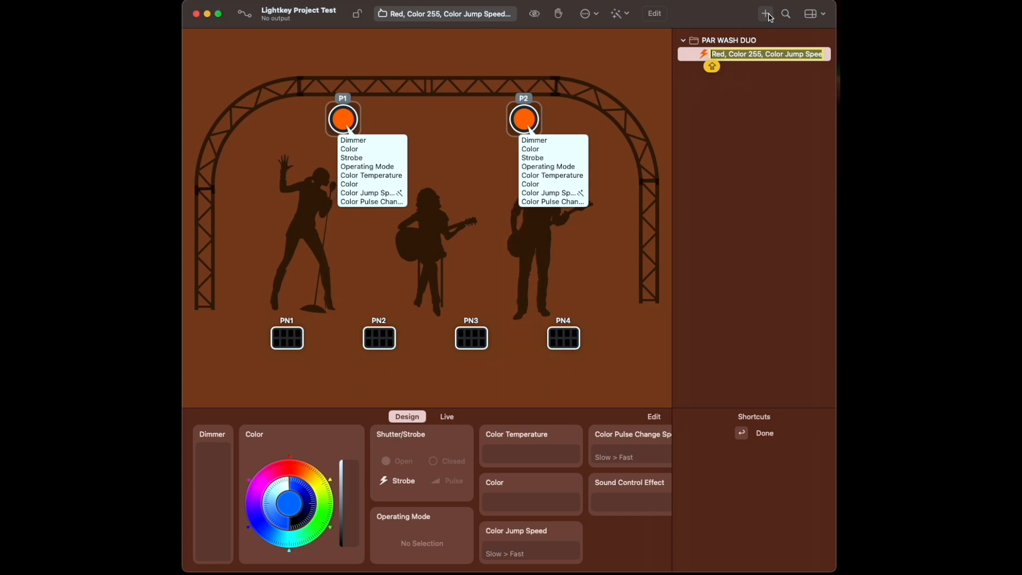
left_click(751, 73)
left_click(745, 57)
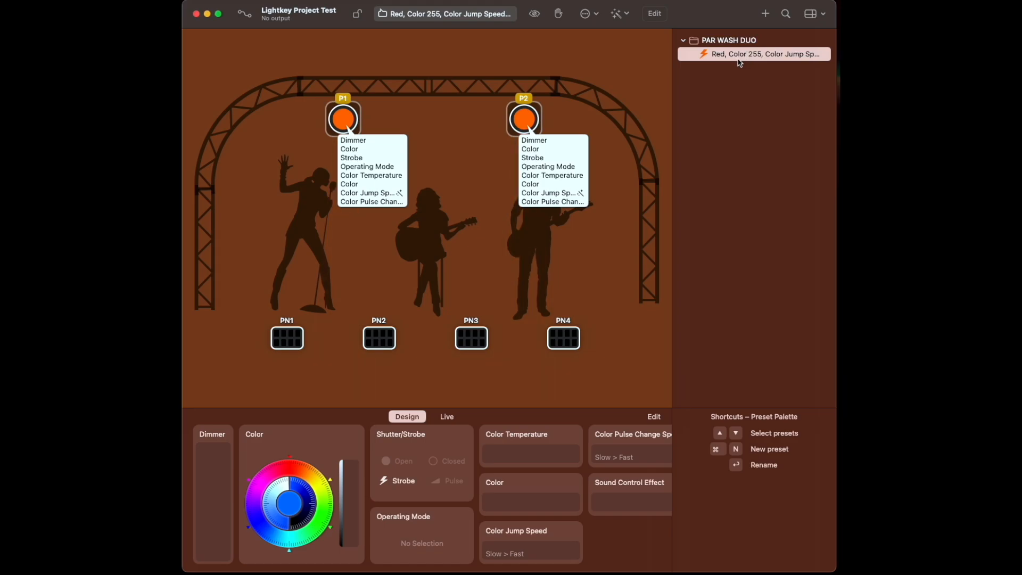
Create a sequence from the selected preset in the PAR WASH DUO group and name it STROBEWASH.
right_click(740, 63)
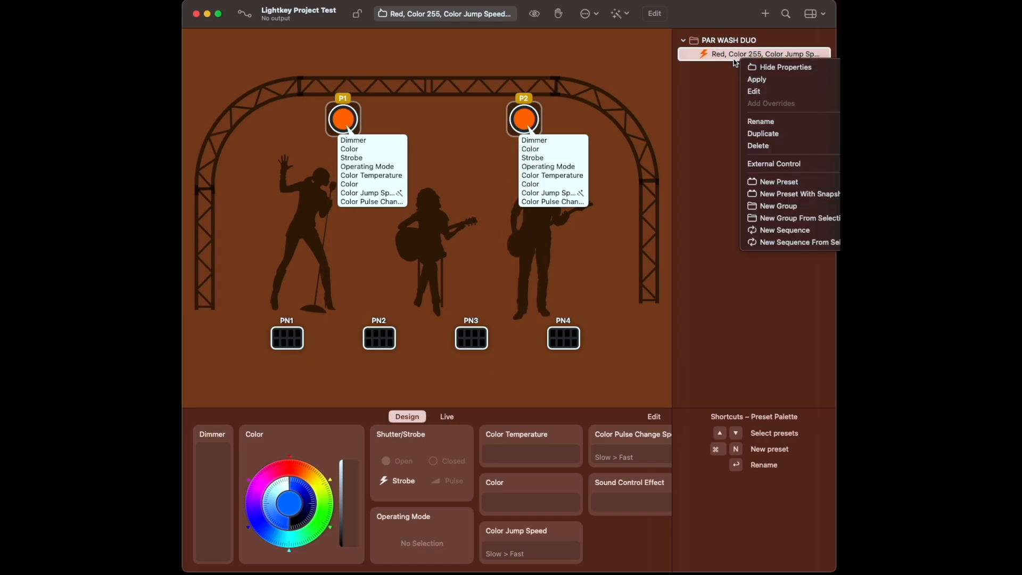
left_click(806, 231)
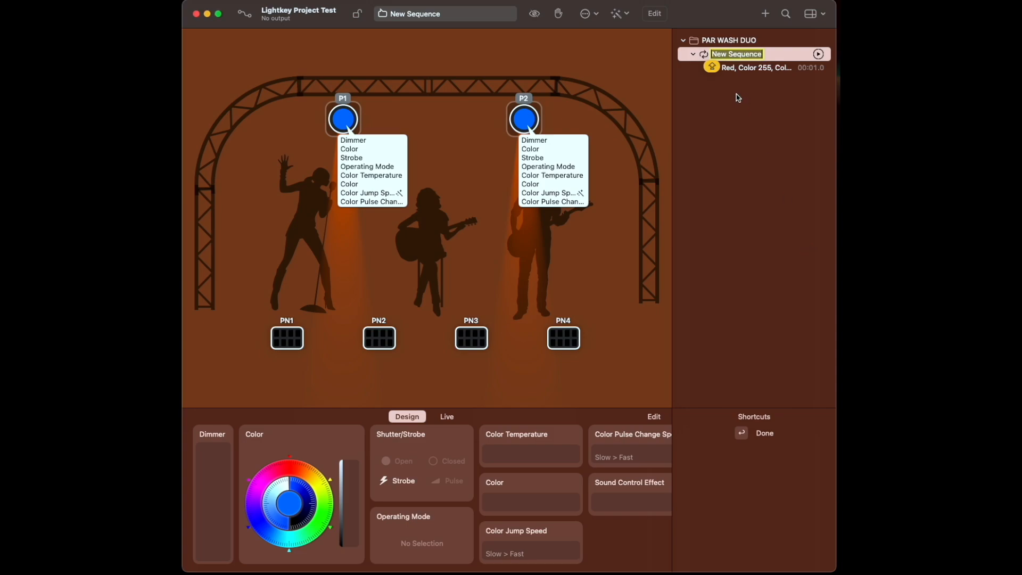
type("STR")
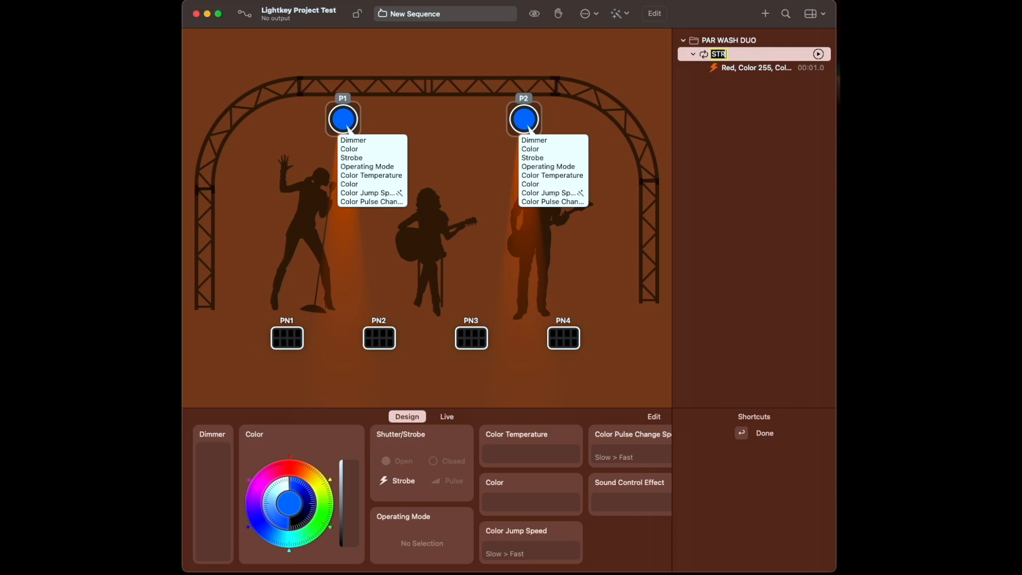
type("OBEWASH")
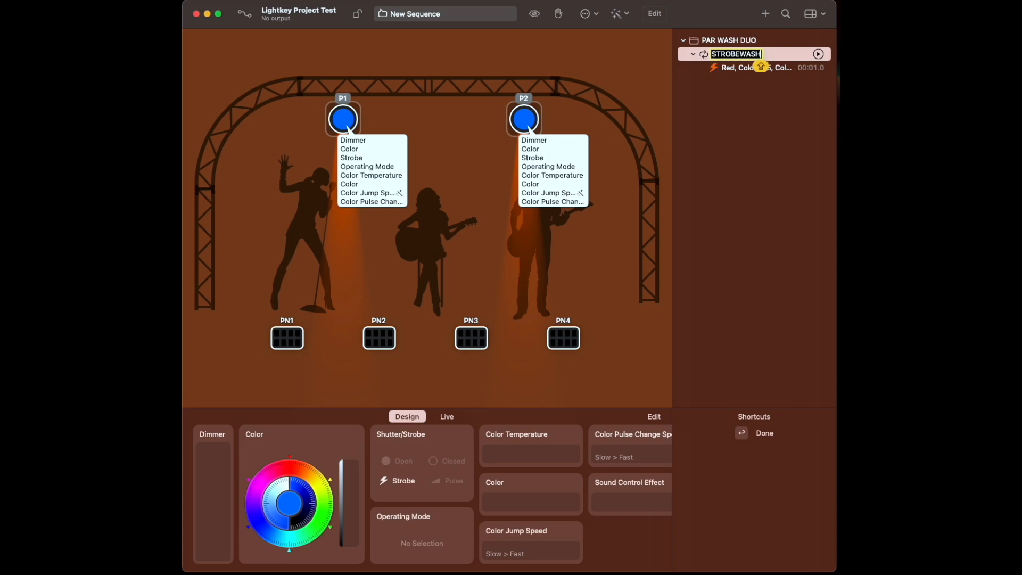
key("Return")
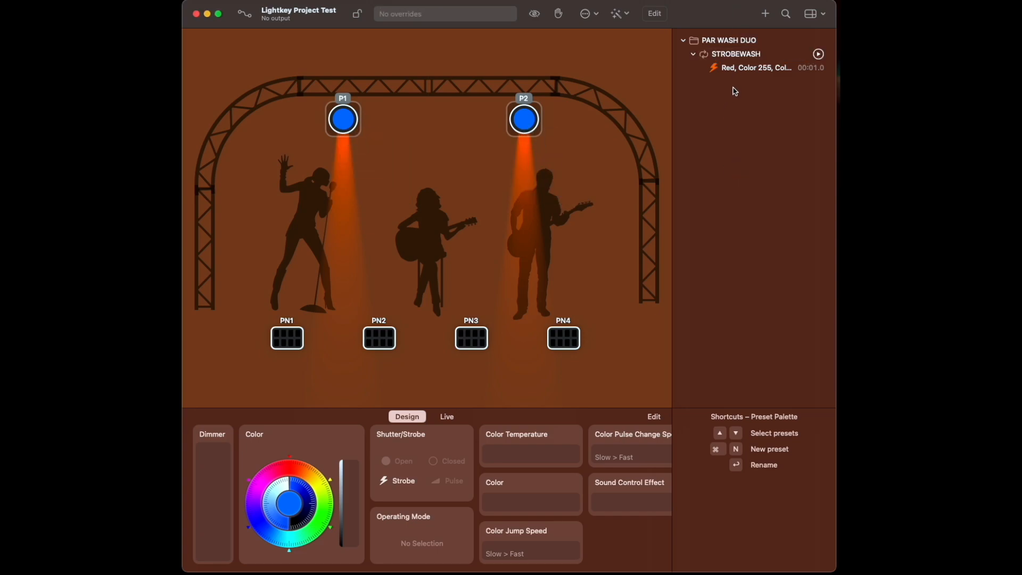
Play the STROBEWASH sequence and inspect its single preset in the preset palette.
left_click(736, 70)
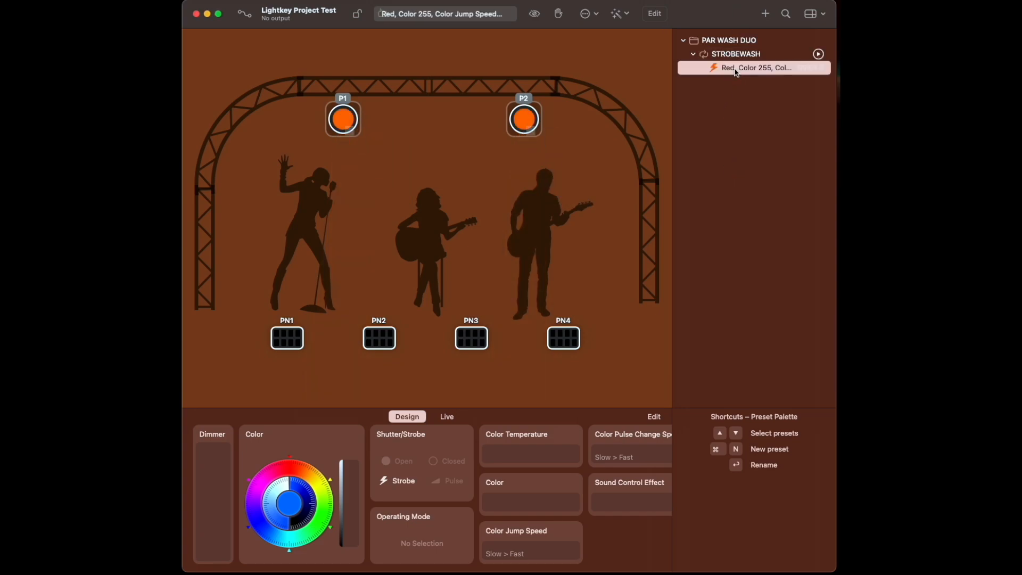
left_click(819, 54)
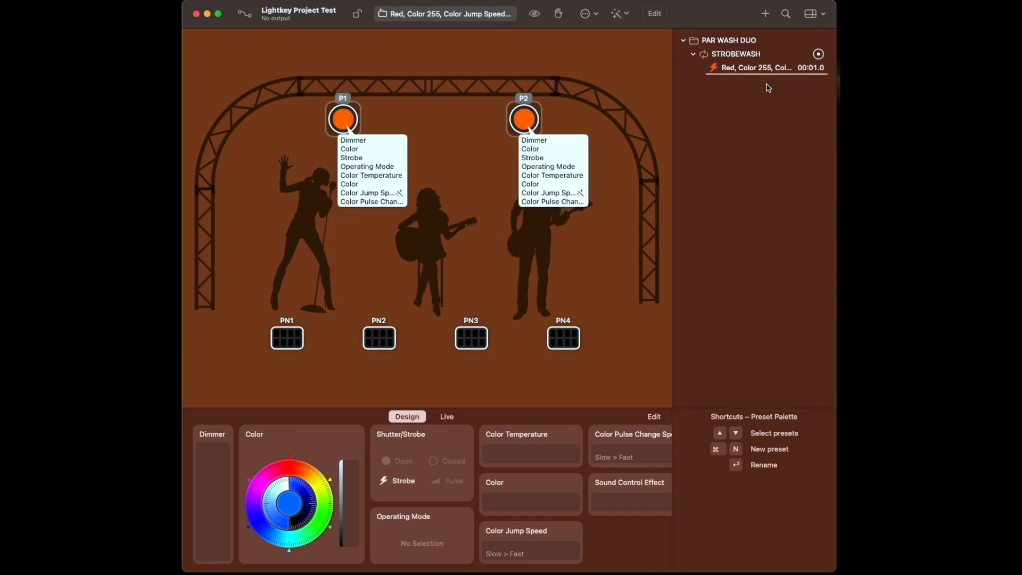
left_click(756, 71)
right_click(745, 70)
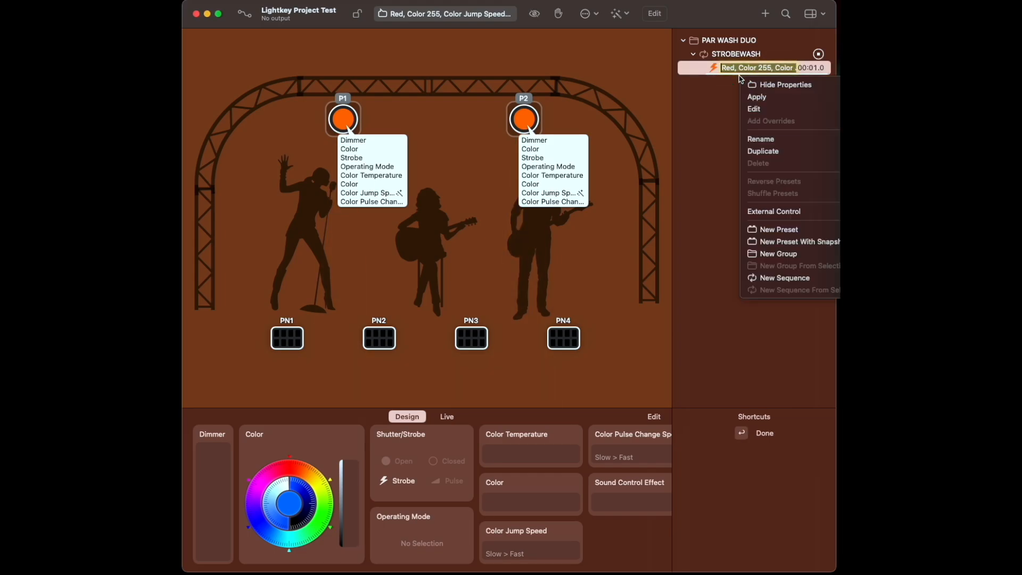
left_click(723, 77)
left_click(718, 87)
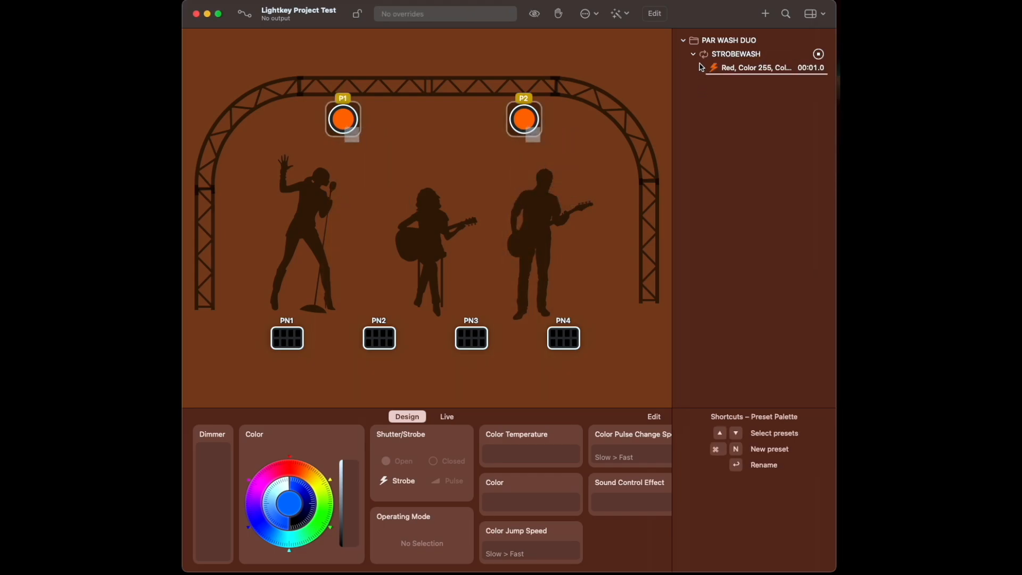
Try to duplicate the whole STROBEWASH sequence inside the PAR WASH DUO group.
left_click(731, 73)
right_click(735, 57)
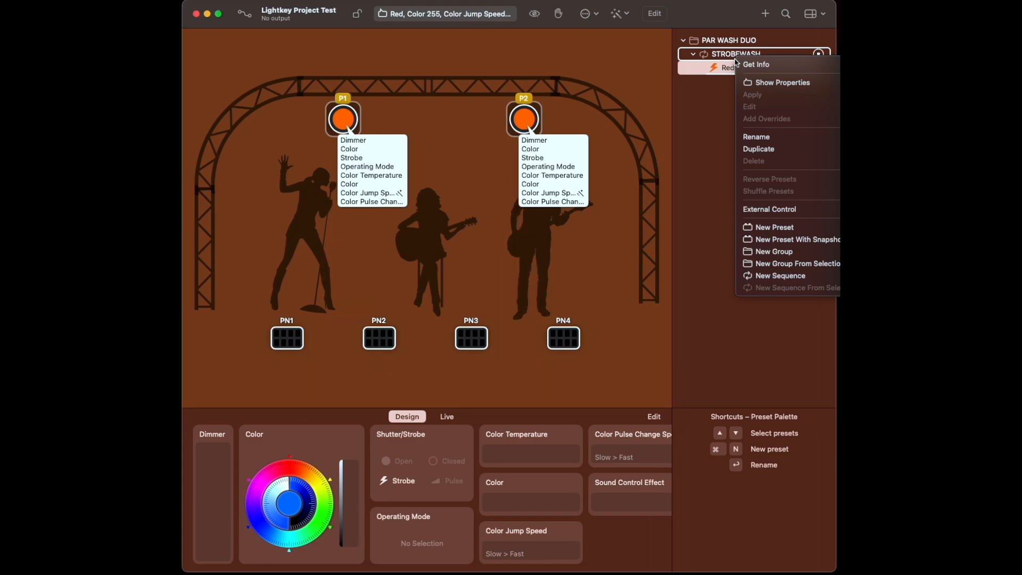
left_click(773, 148)
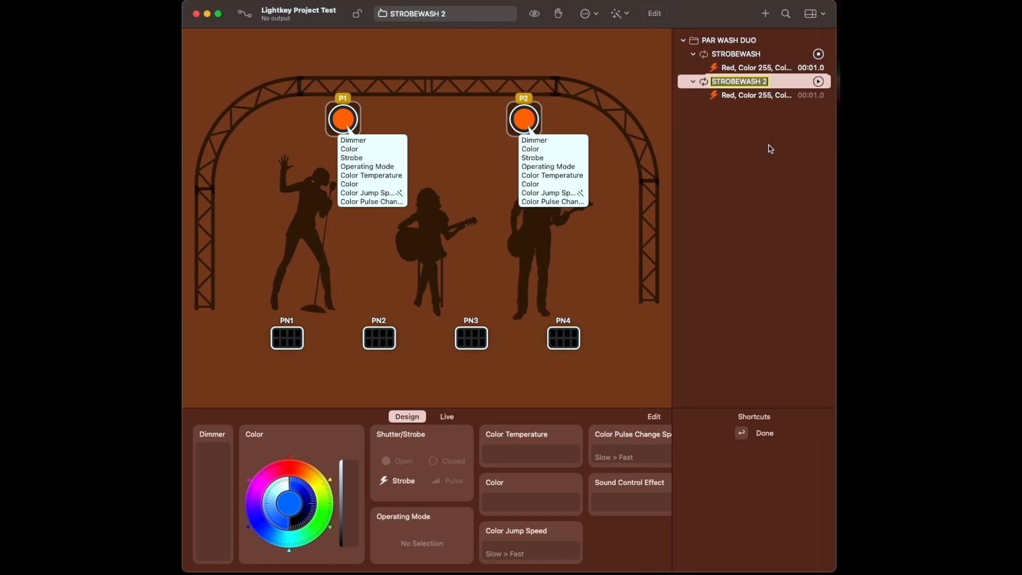
left_click(762, 147)
Duplicate the preset inside the STROBEWASH sequence to add a second one.
left_click(753, 69)
right_click(754, 71)
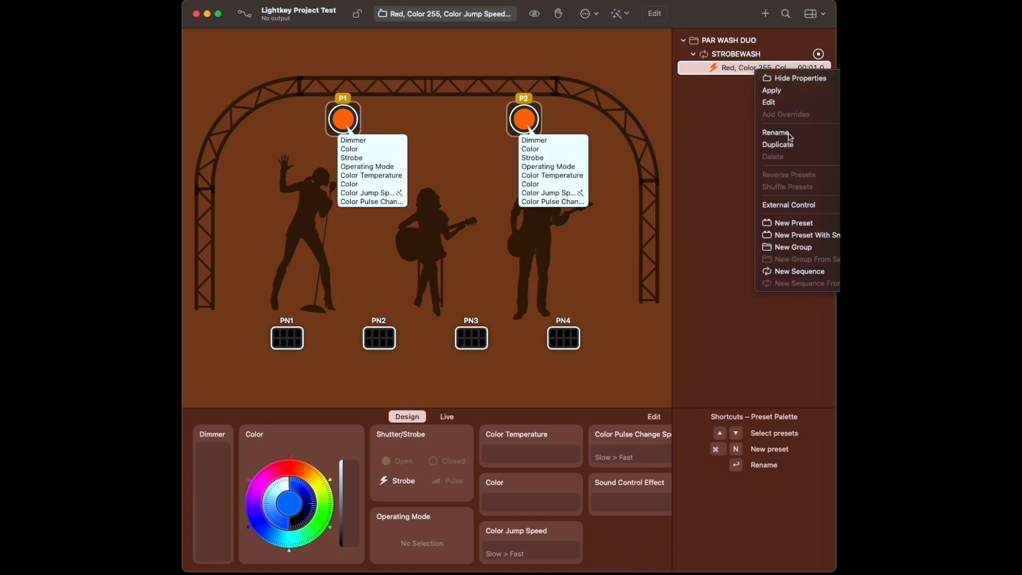
left_click(780, 146)
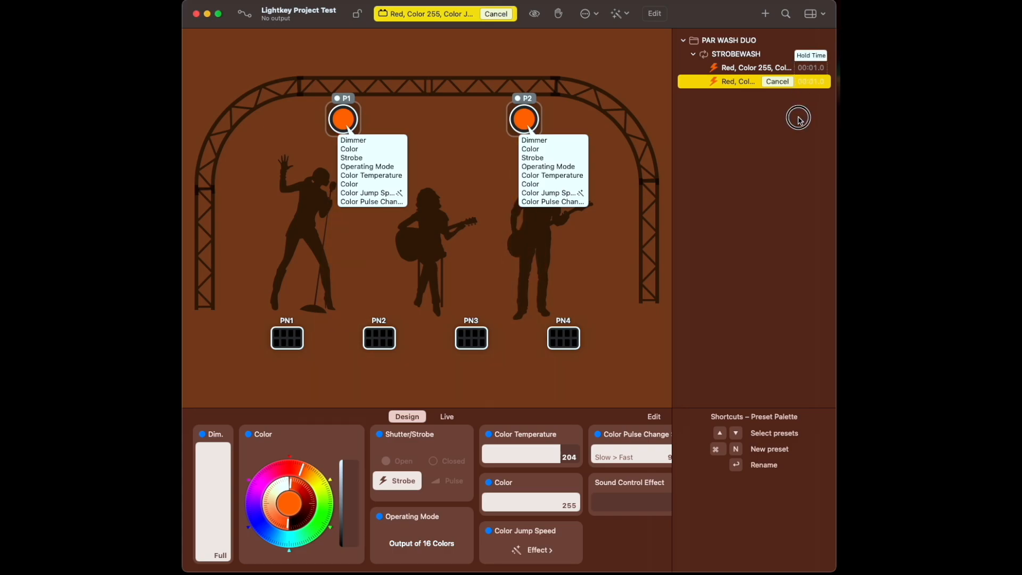
Set the hold time of the second STROBEWASH preset to 00:02.0 and update the preset.
double_click(810, 84)
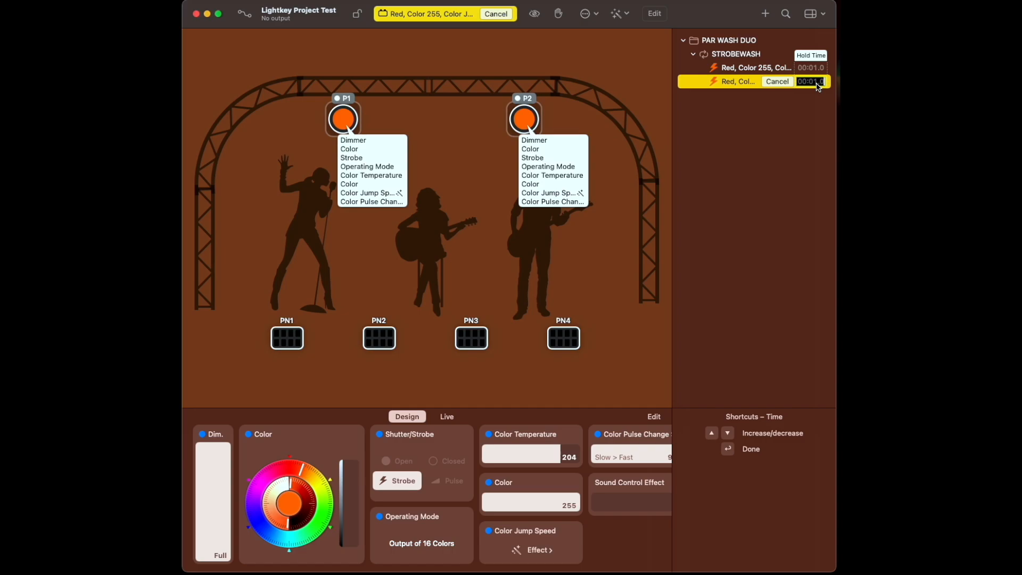
key("Down")
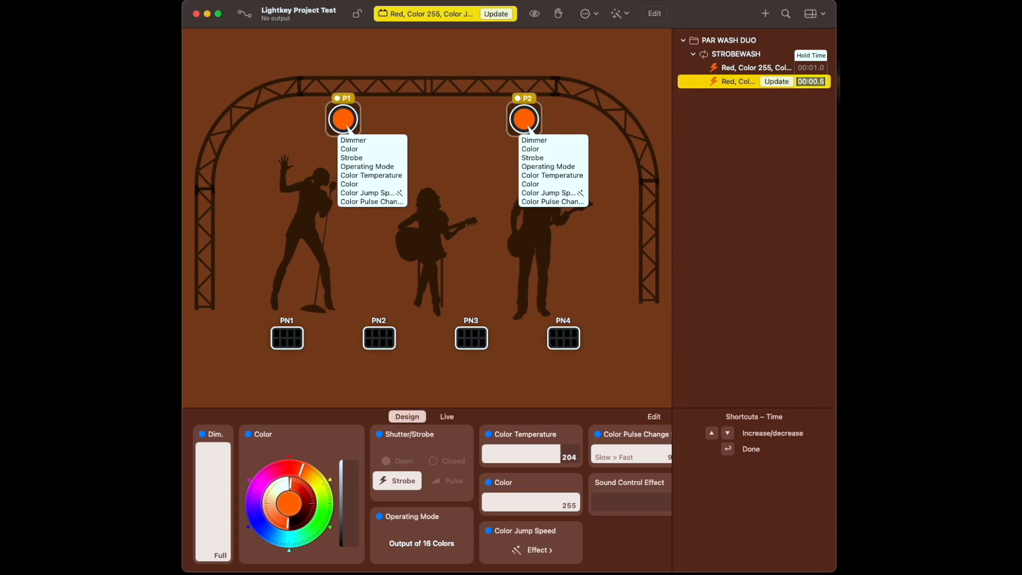
key("Down")
key("Down")
key("Down")
key("Return")
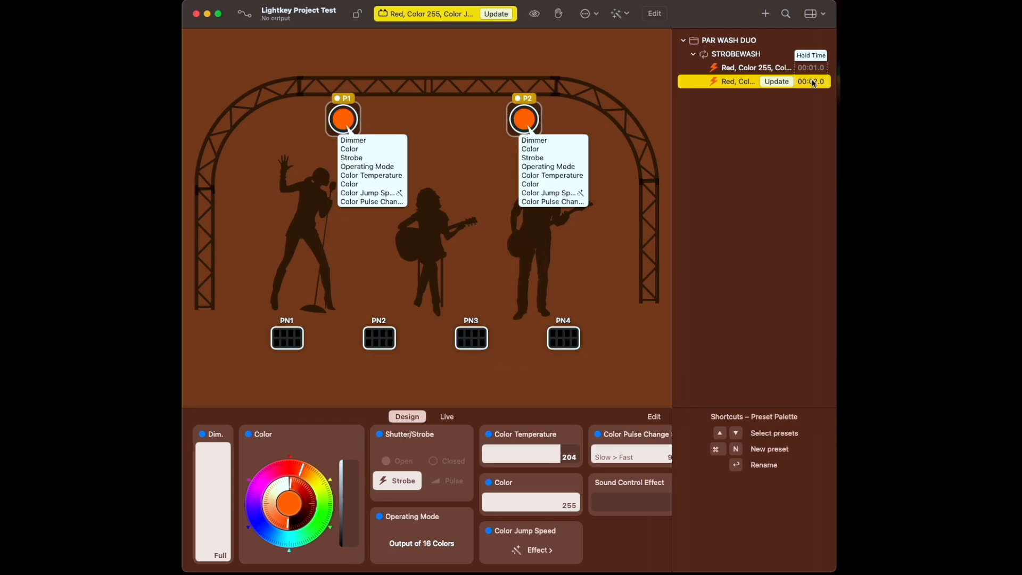
left_click(778, 83)
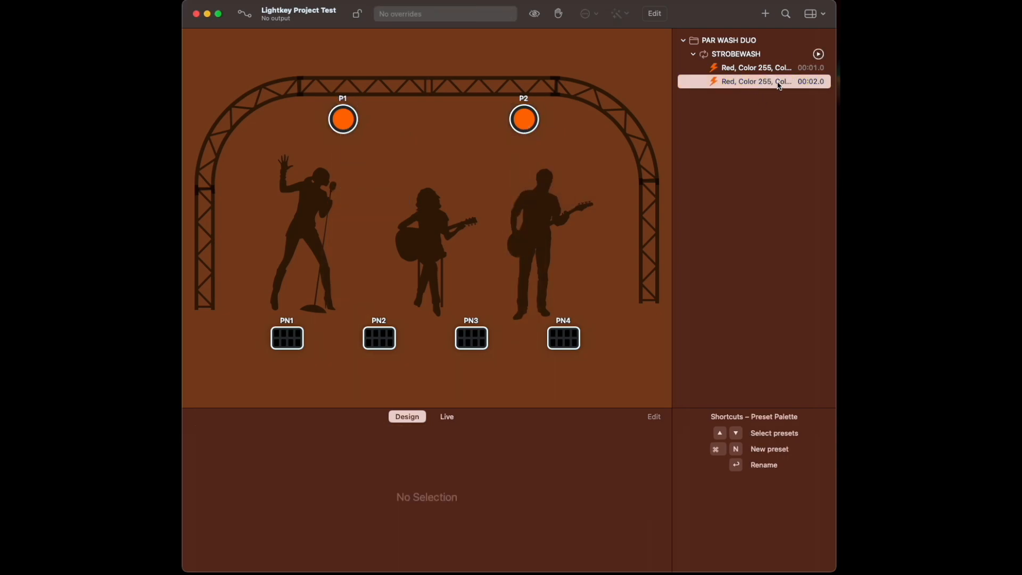
Try overriding the color of fixtures P1 and P2 with yellow outside preset editing.
right_click(732, 85)
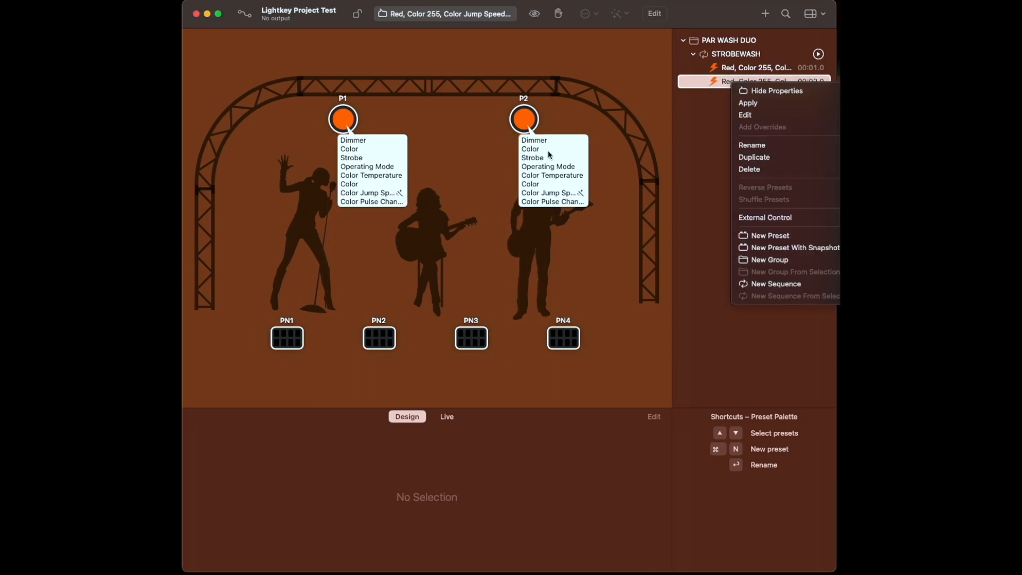
left_click(350, 152)
left_click(350, 152)
left_click(350, 124)
left_click_drag(275, 473, 313, 475)
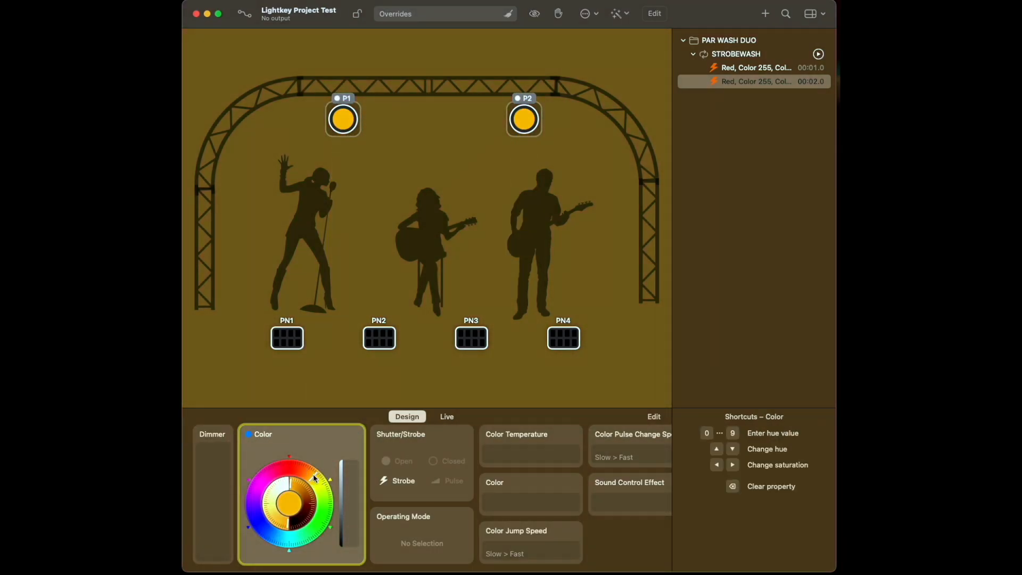
left_click(296, 507)
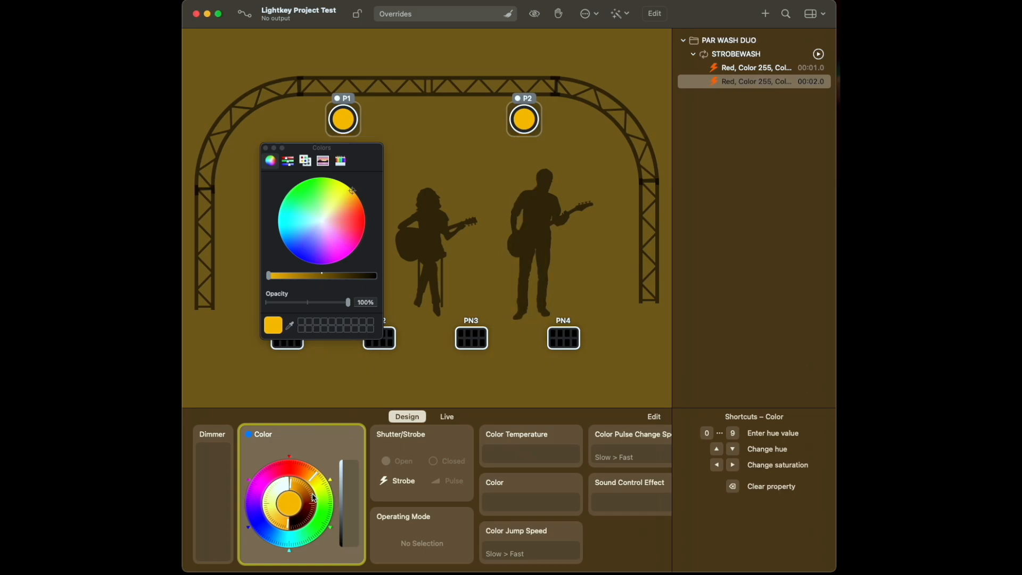
left_click(265, 148)
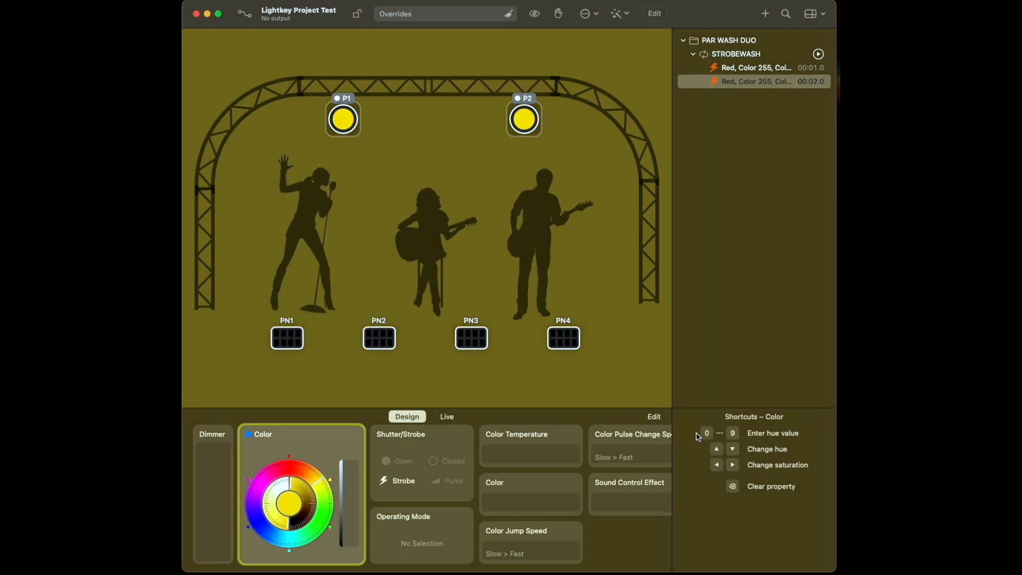
left_click(699, 380)
Edit the second STROBEWASH preset, change its color to amber yellow, and update it.
mouse_move(725, 87)
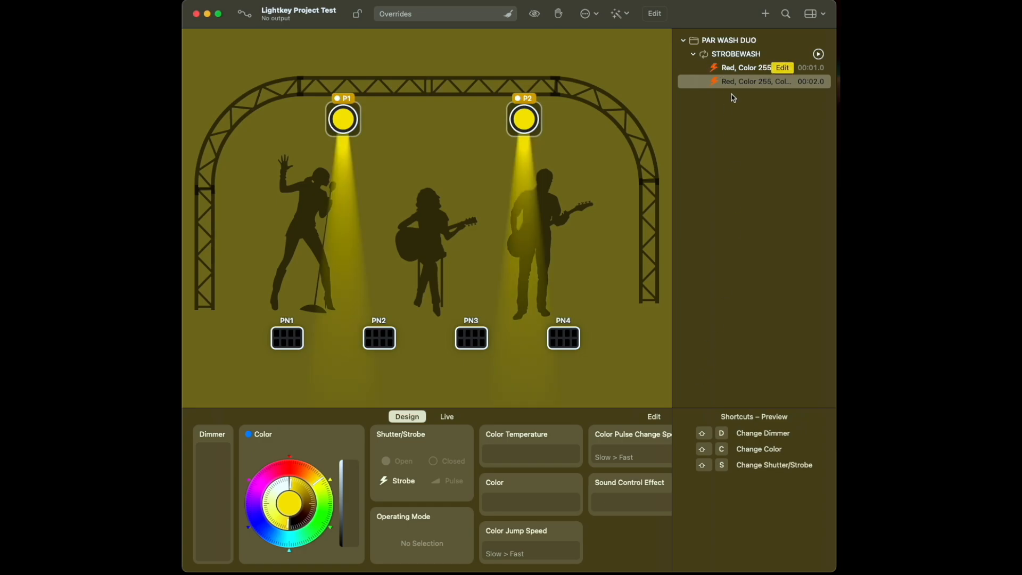
left_click(776, 83)
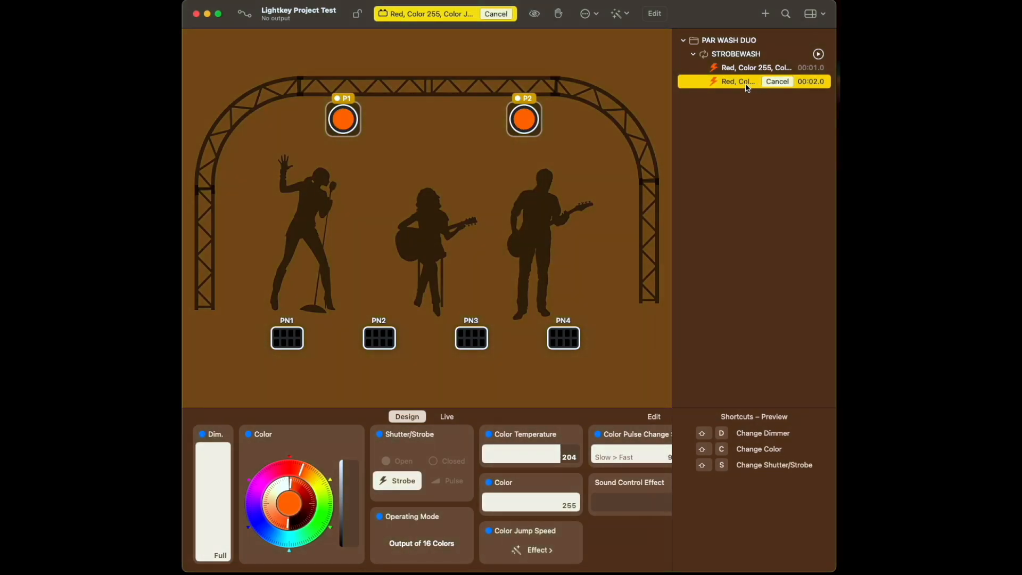
left_click_drag(312, 499, 312, 477)
left_click(776, 81)
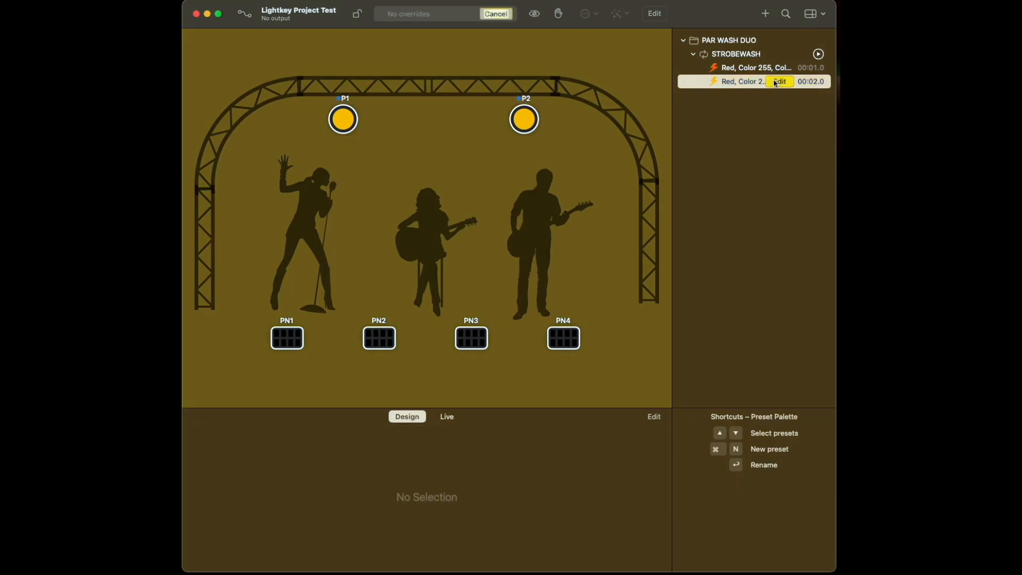
Check the color property of the second preset without changes and compare it with the first preset.
left_click(731, 82)
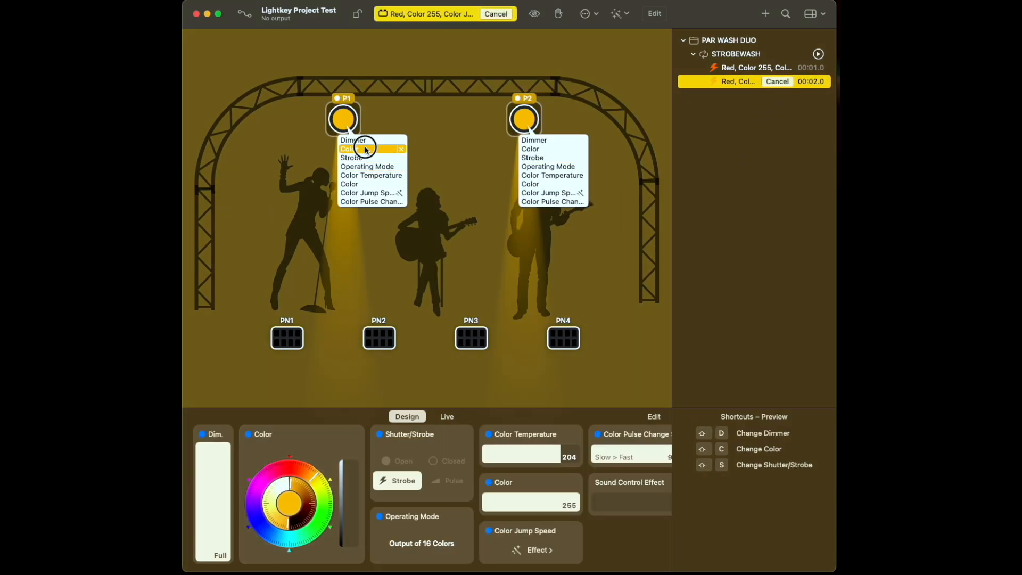
left_click(359, 151)
left_click(729, 111)
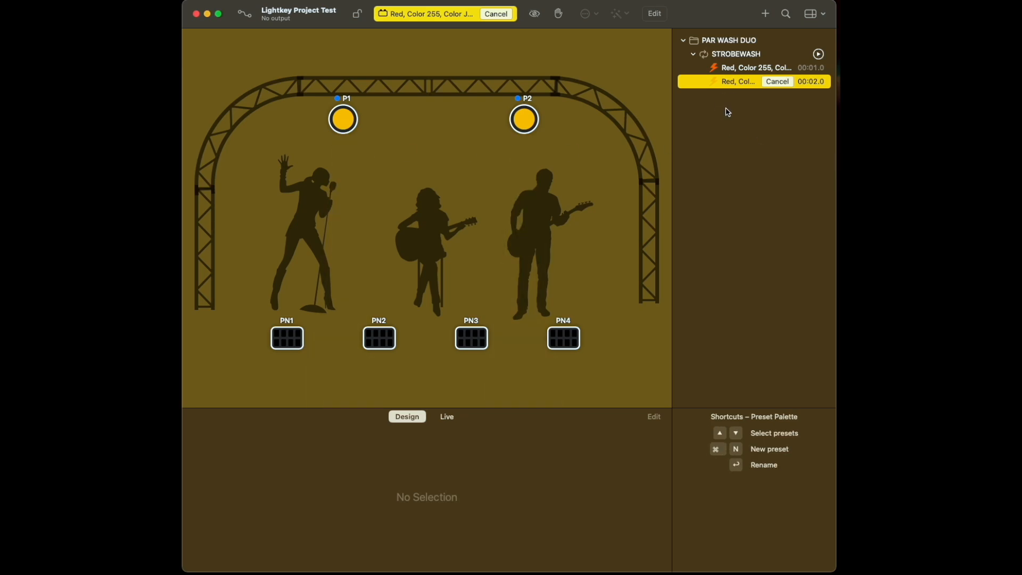
left_click(787, 84)
left_click(731, 73)
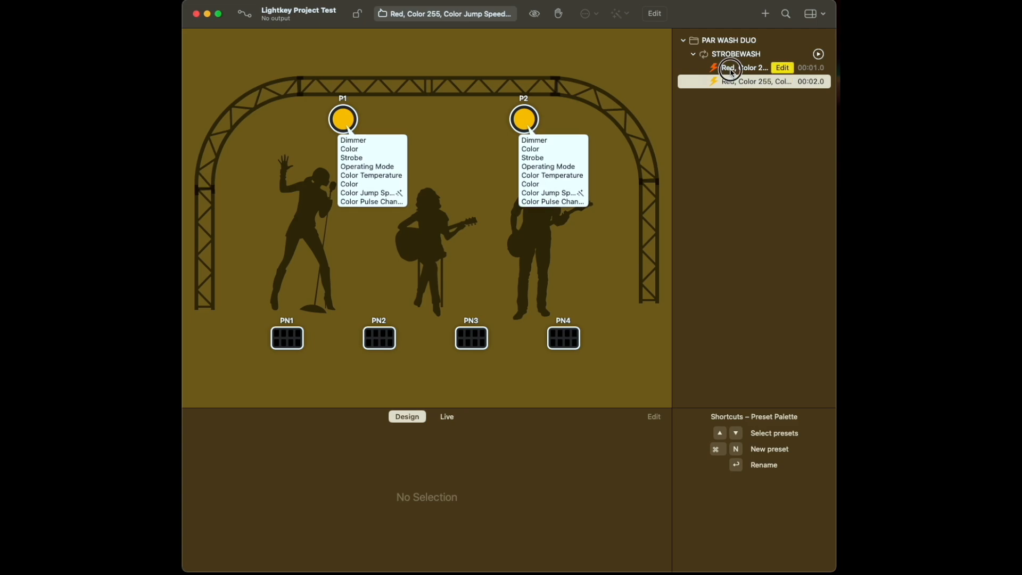
left_click(730, 82)
left_click(734, 130)
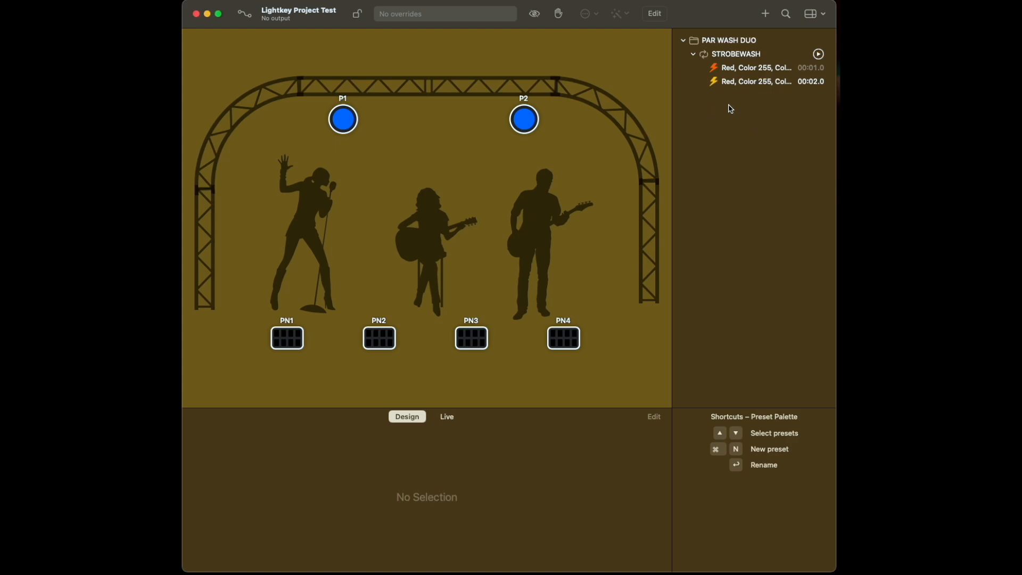
left_click(533, 125)
left_click(534, 126)
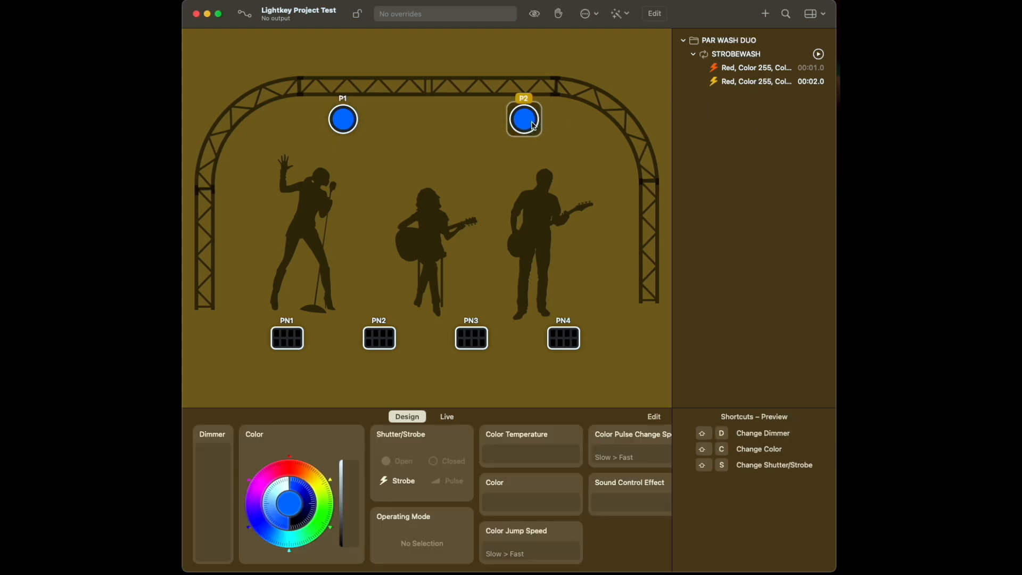
right_click(530, 125)
left_click(343, 107)
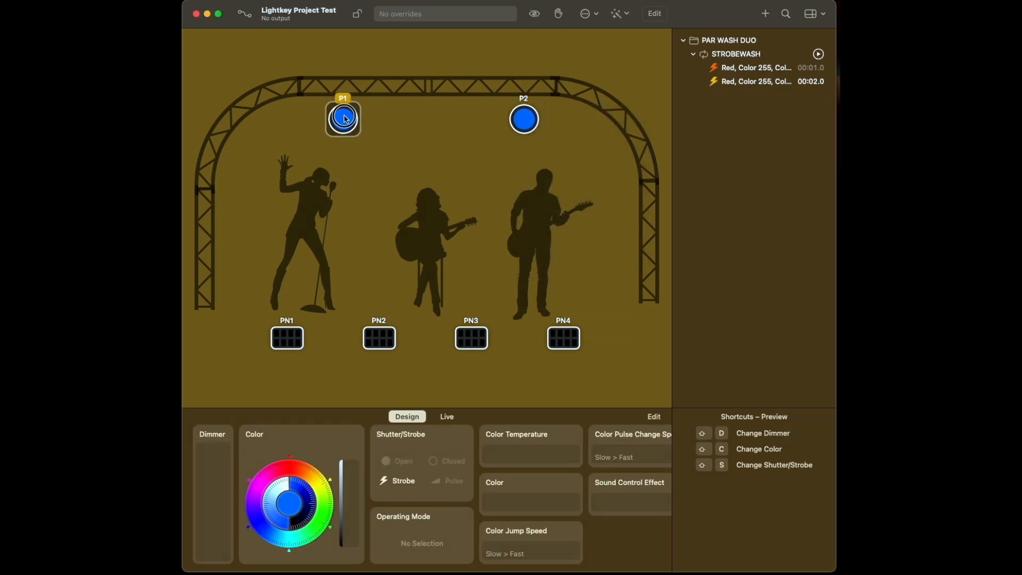
right_click(343, 103)
left_click(322, 109)
Play the STROBEWASH sequence with its two presets to check the color change, and stop it.
left_click(777, 81)
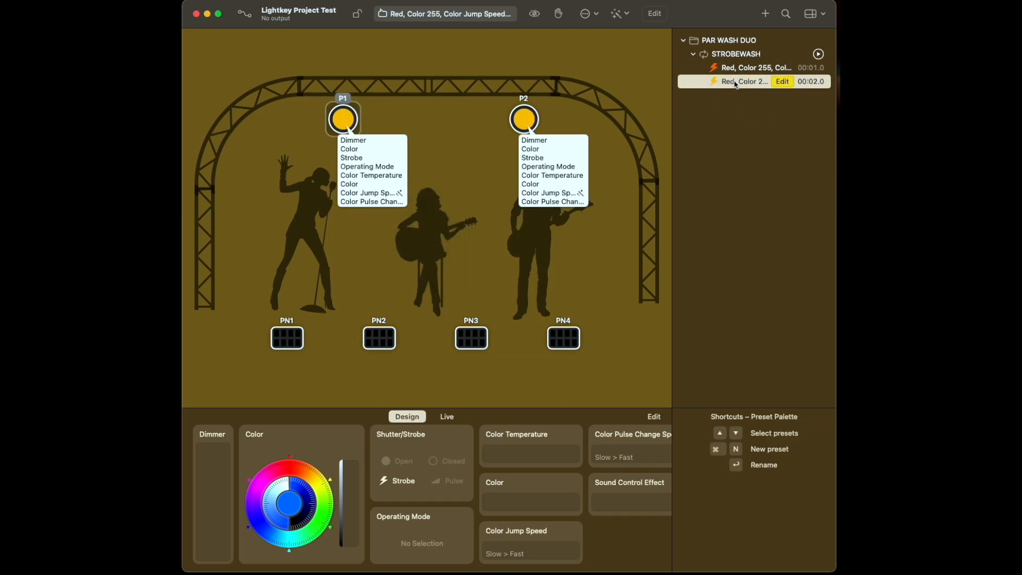
left_click(819, 54)
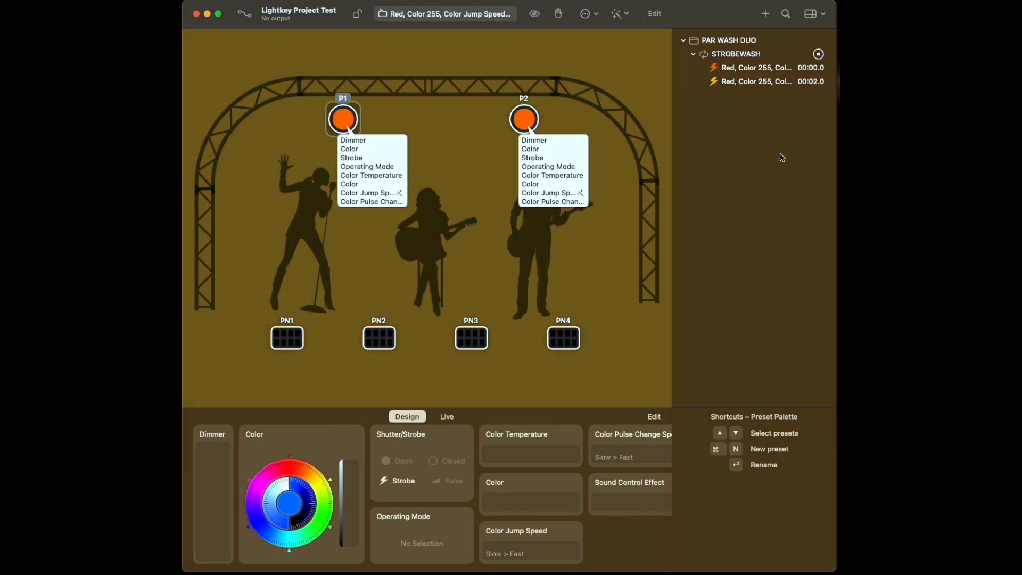
left_click(819, 54)
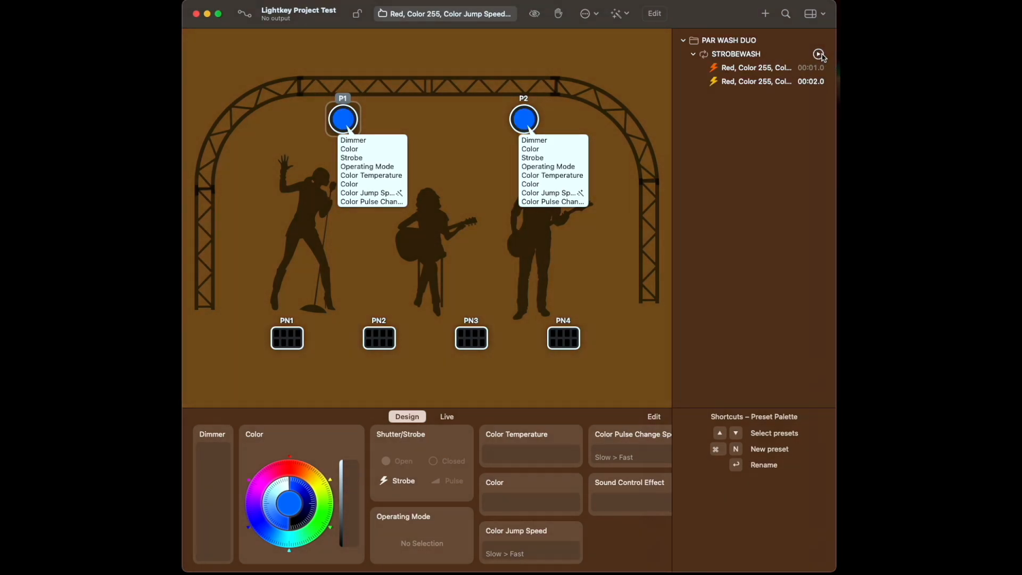
Duplicate the amber preset in the STROBEWASH sequence to add a third one.
left_click(766, 84)
right_click(728, 85)
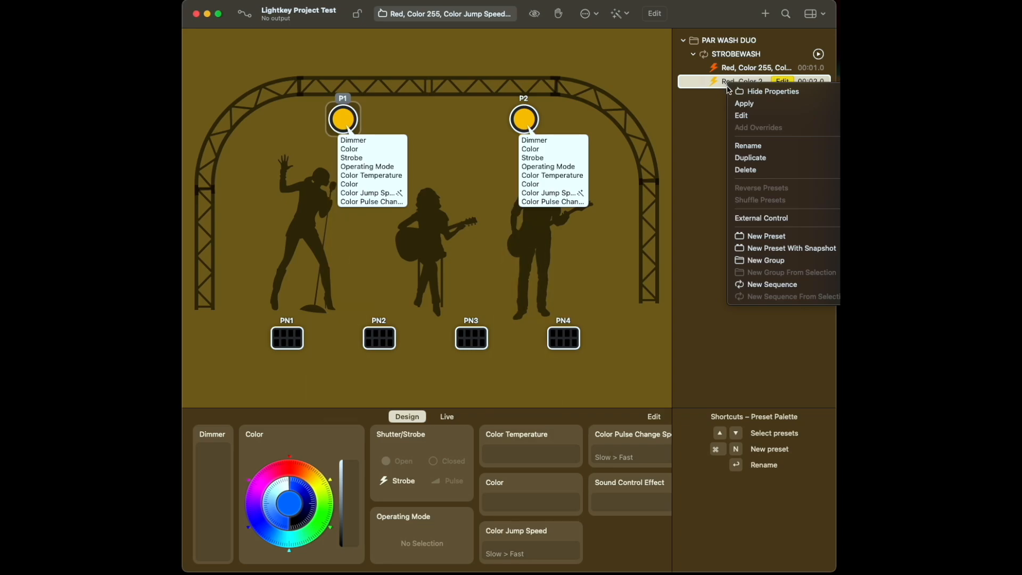
left_click(751, 157)
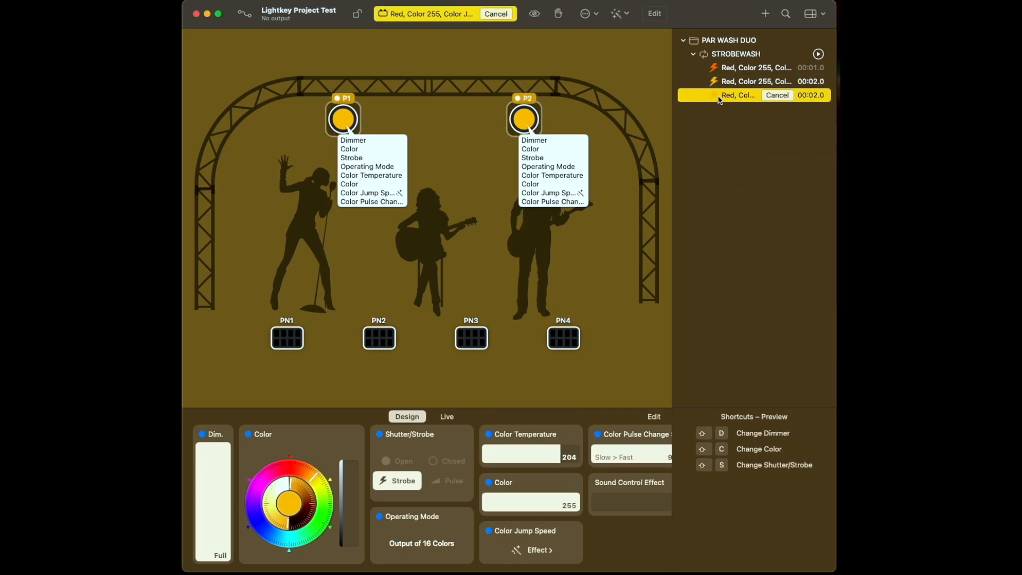
Change the hue of the third STROBEWASH preset to green and update the preset.
left_click(718, 97)
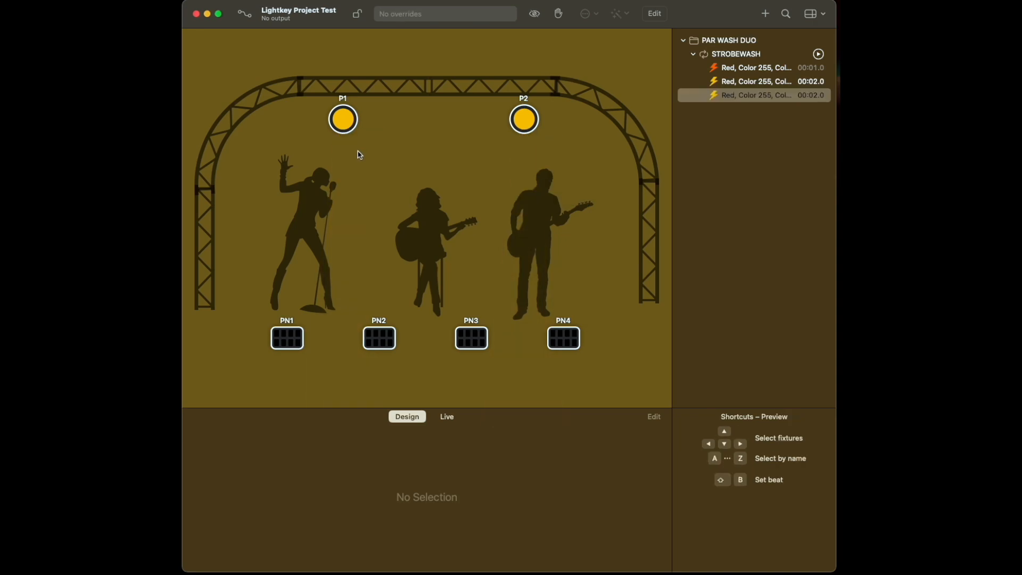
left_click(349, 127)
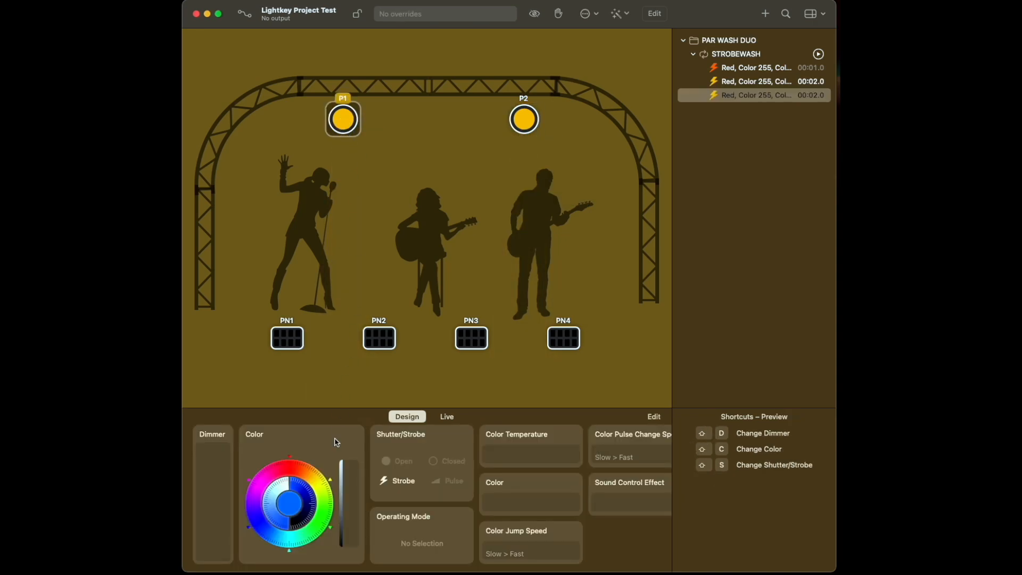
left_click(327, 509)
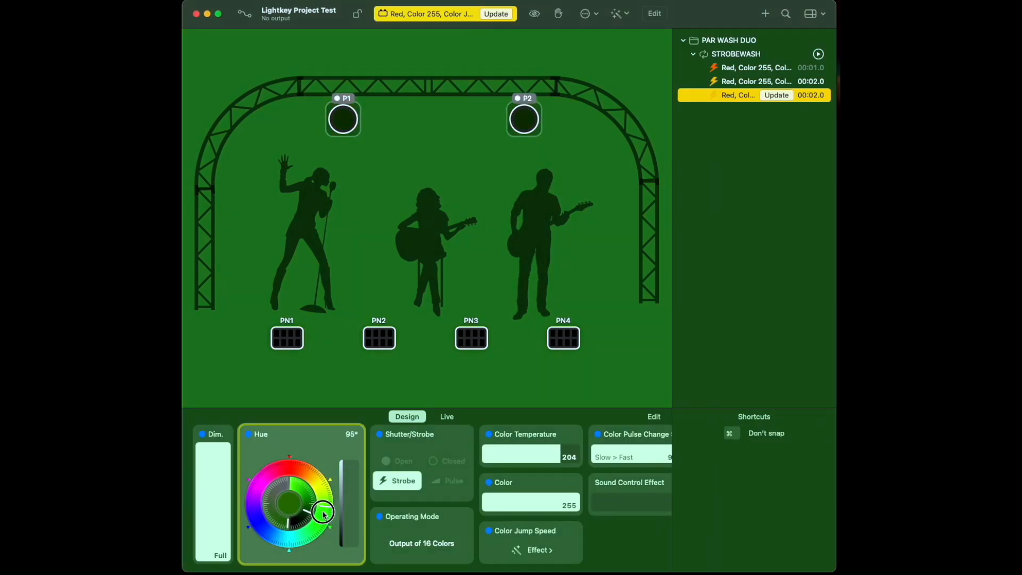
left_click(497, 14)
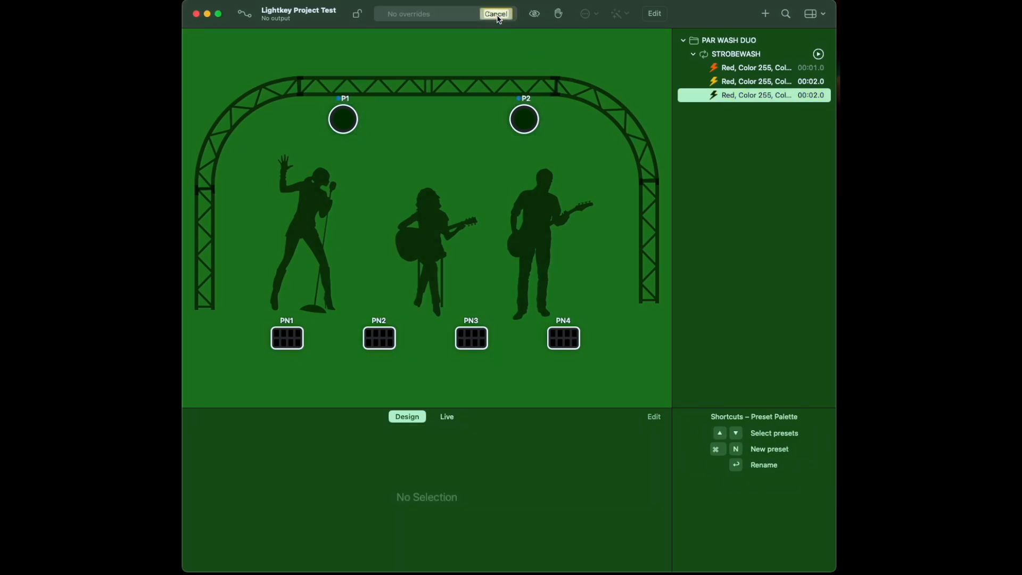
Brighten the green color of the third STROBEWASH preset on the color wheel and update the preset.
left_click(775, 121)
double_click(741, 95)
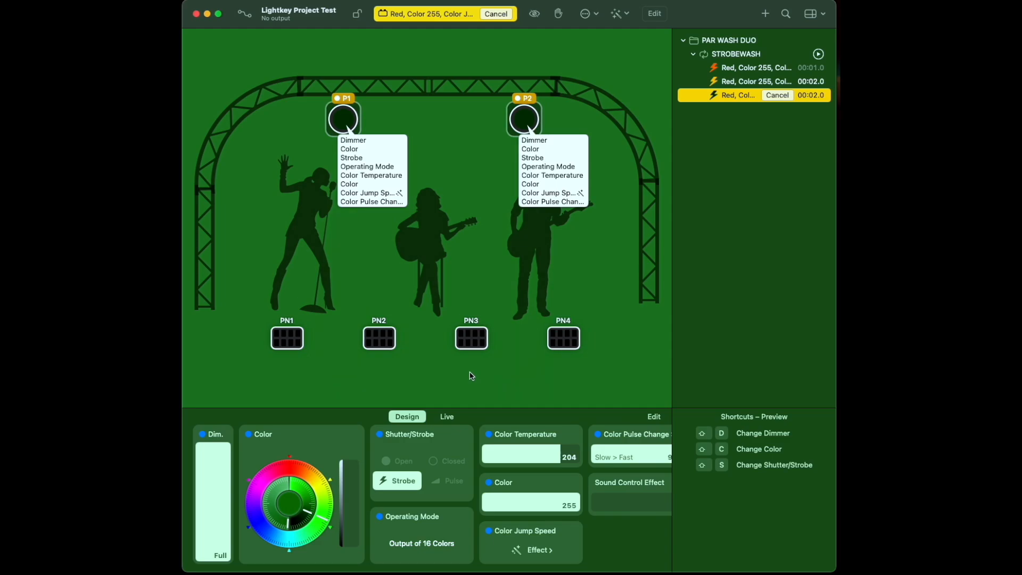
left_click(322, 514)
left_click_drag(297, 501, 301, 489)
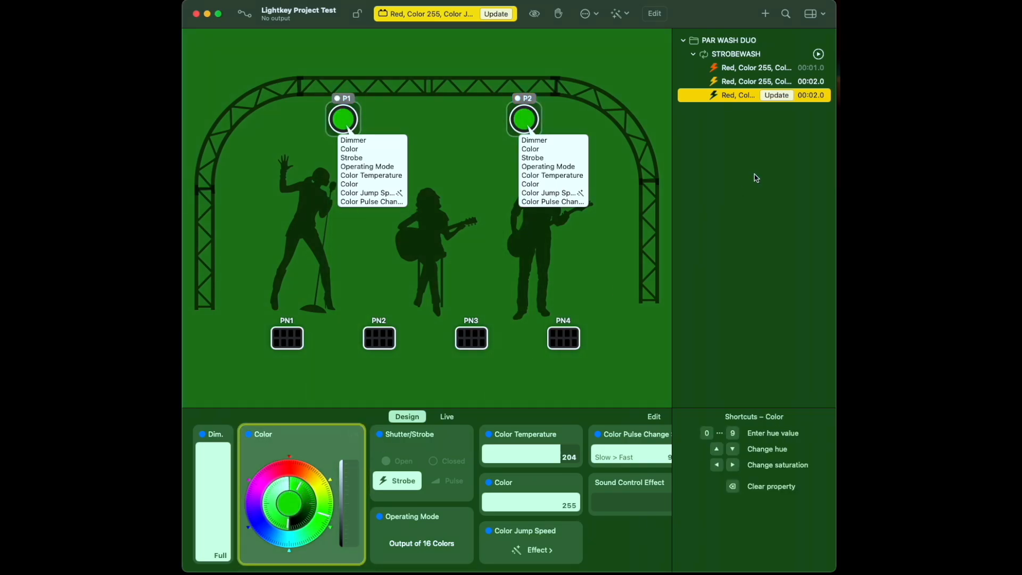
left_click(776, 96)
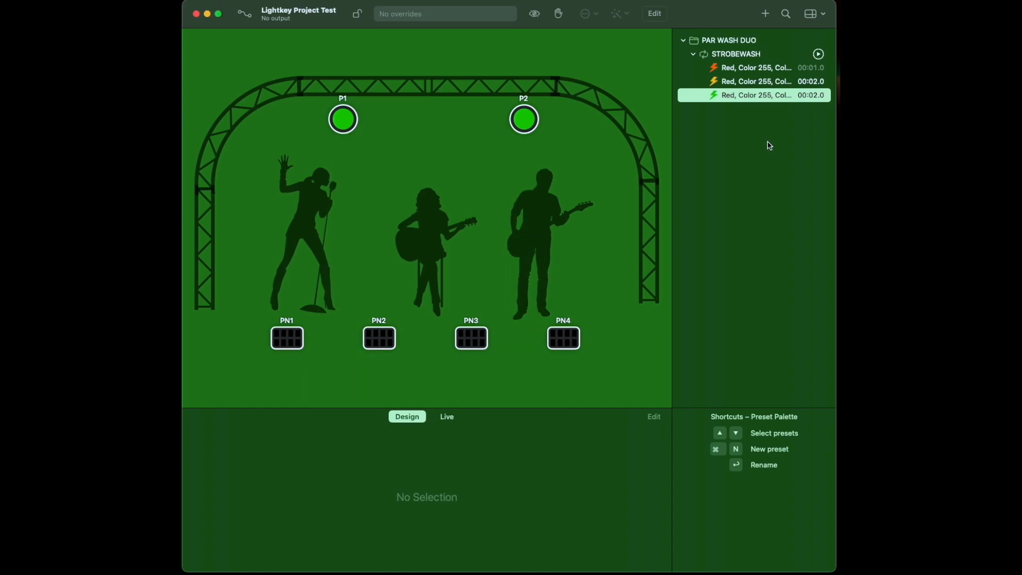
Check the third preset's hold time and play the three-color STROBEWASH sequence to preview it, stopping it at the end.
left_click(822, 98)
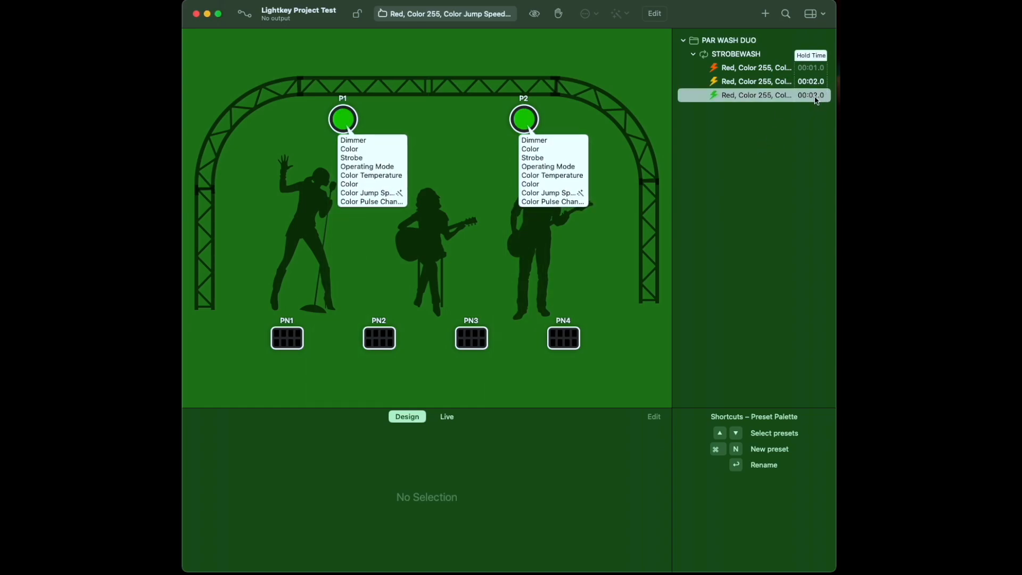
left_click(815, 98)
left_click(816, 113)
left_click(824, 52)
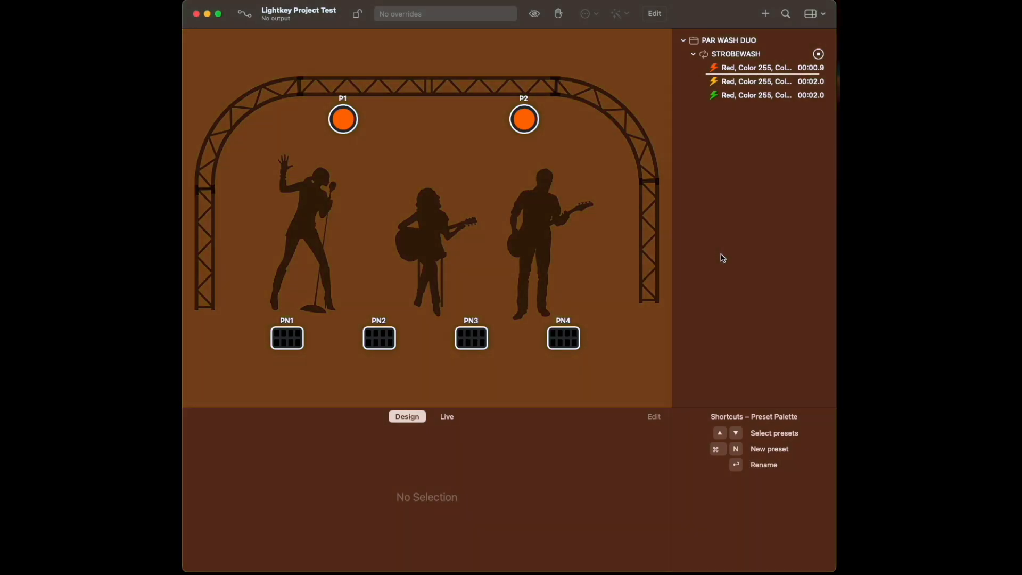
left_click(818, 54)
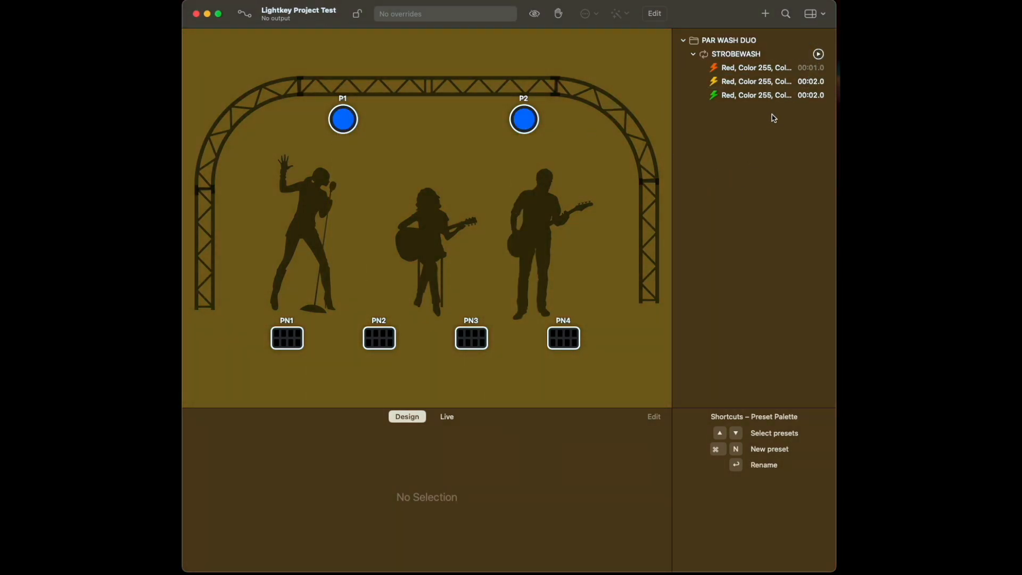
left_click(656, 19)
left_click(655, 16)
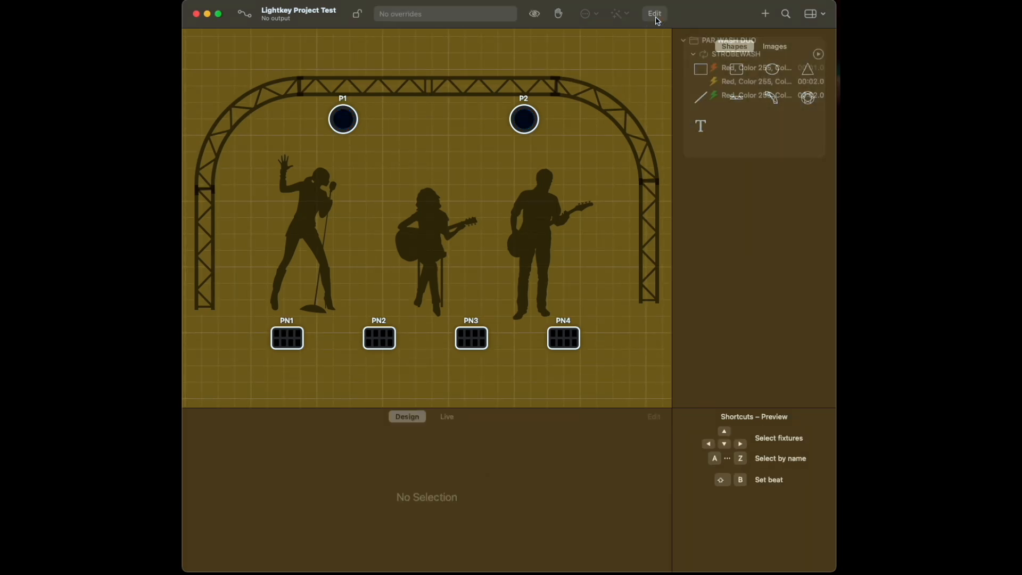
Save the Lightkey Project Test project under its current name.
left_click(260, 11)
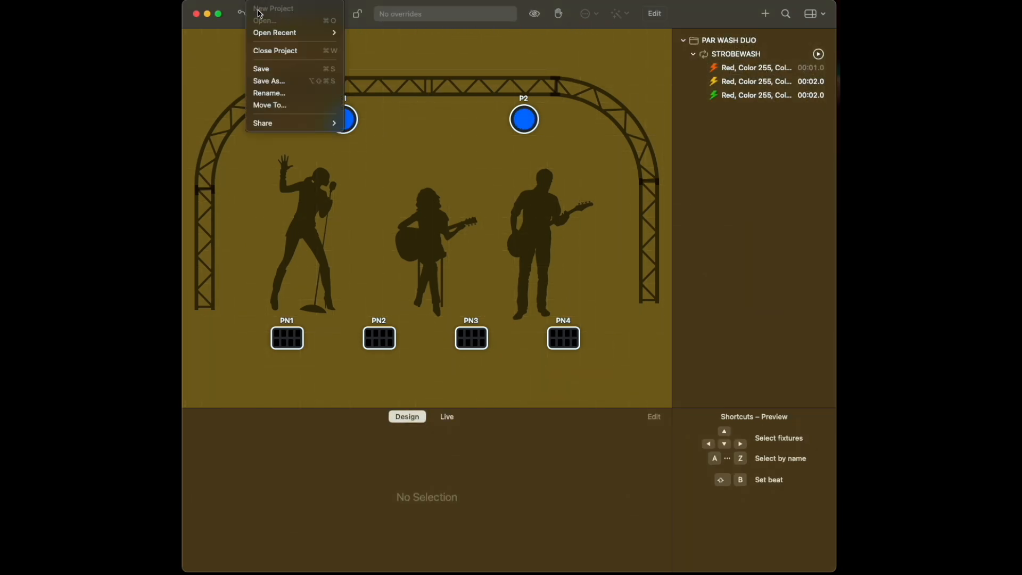
left_click(268, 67)
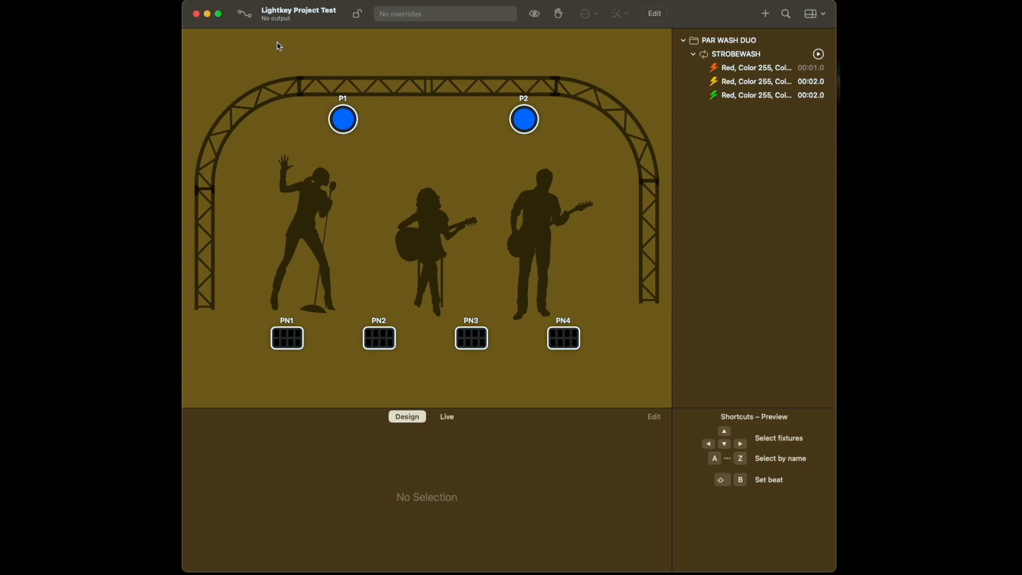
left_click(247, 16)
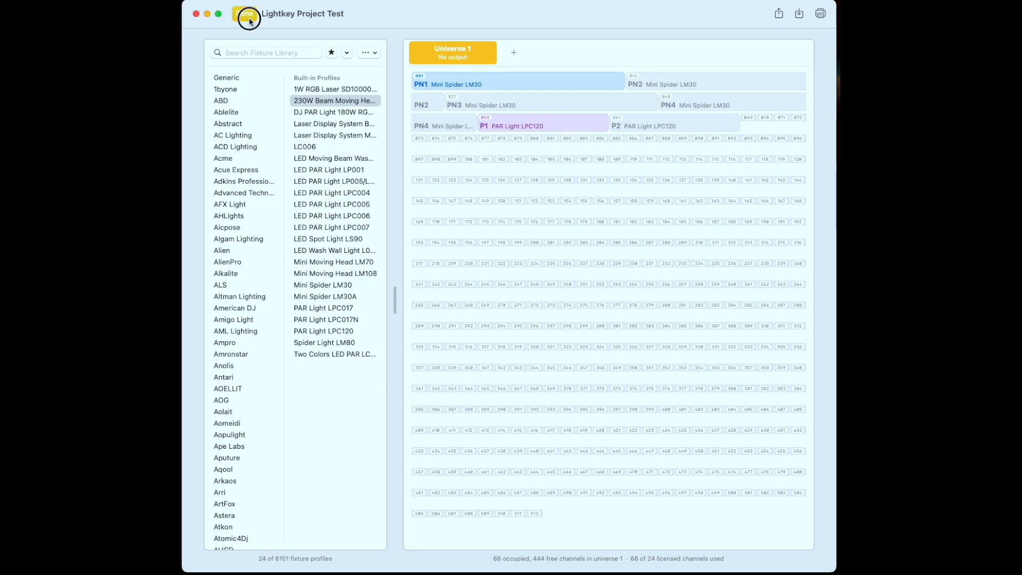
left_click(249, 21)
Quit the lighting application with the project saved.
left_click(260, 13)
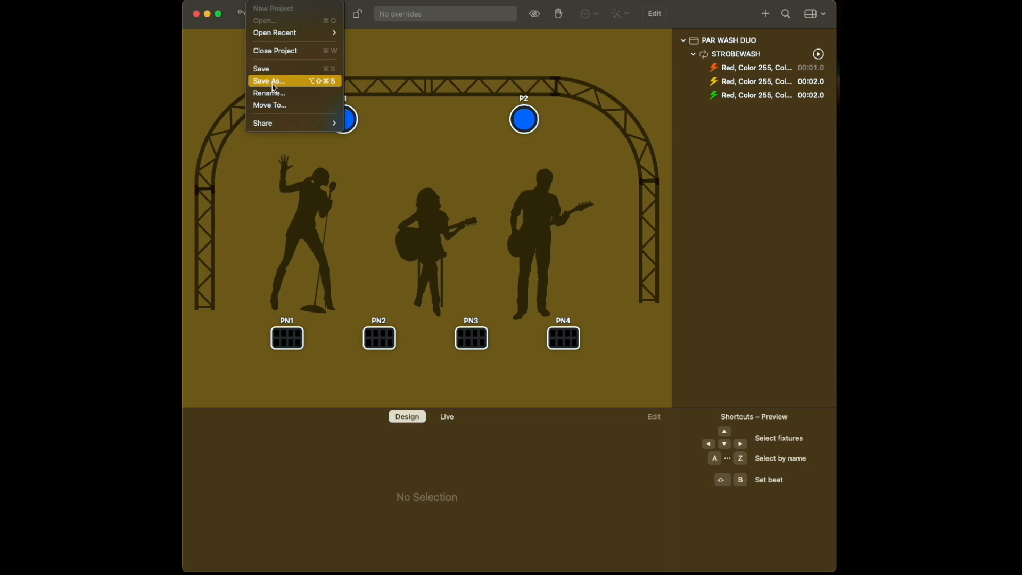
mouse_move(226, 1)
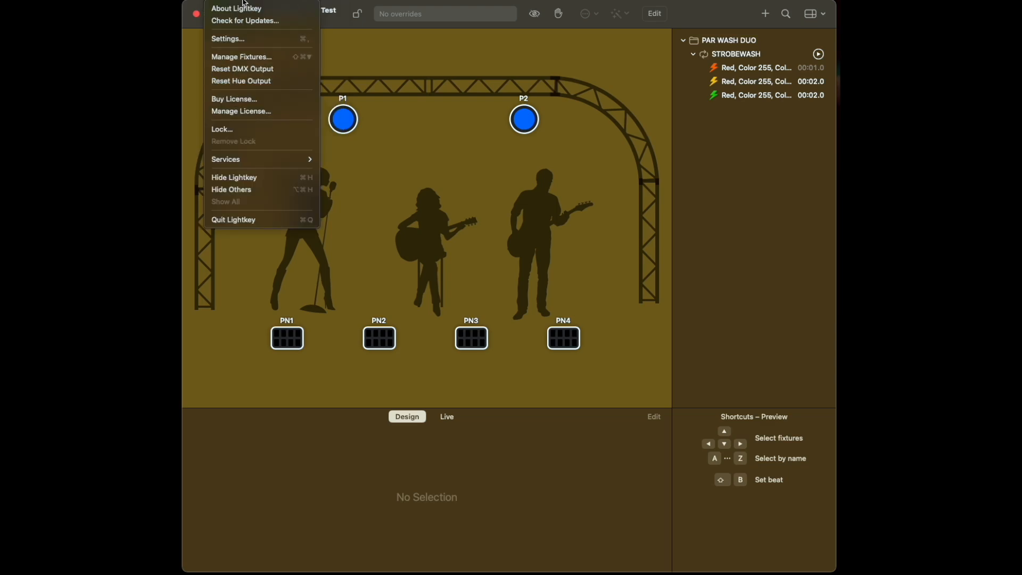
left_click(267, 223)
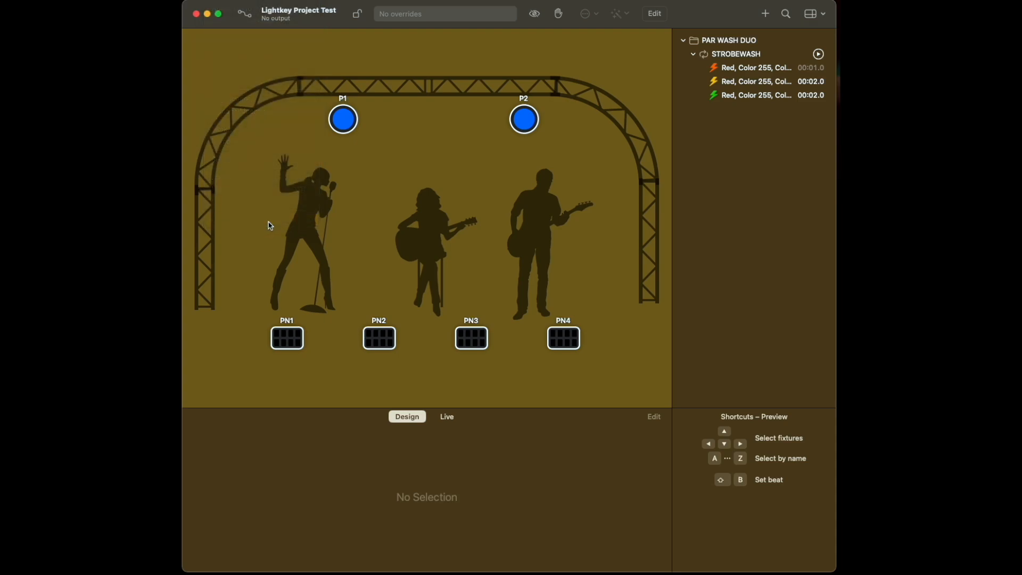